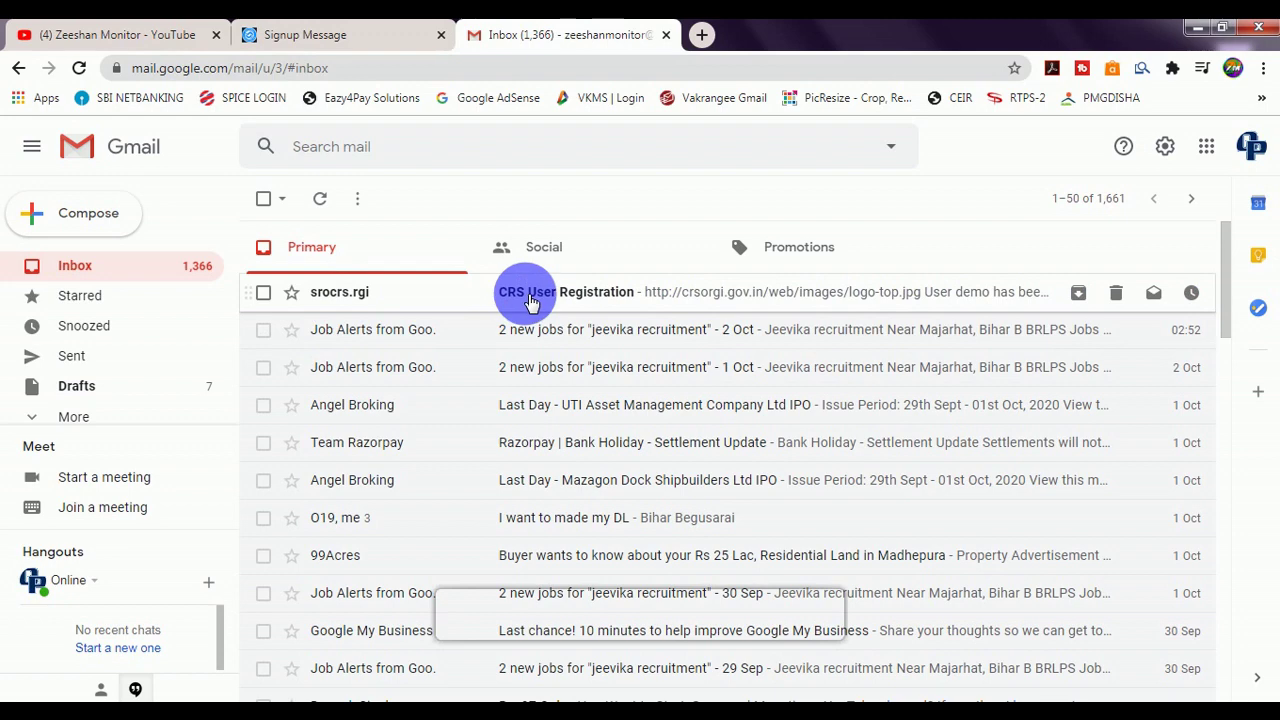
Open the CRS User Registration email, copy the Login ID, and follow its activation link.
{"action": "left_click", "coordinate": [530, 296]}
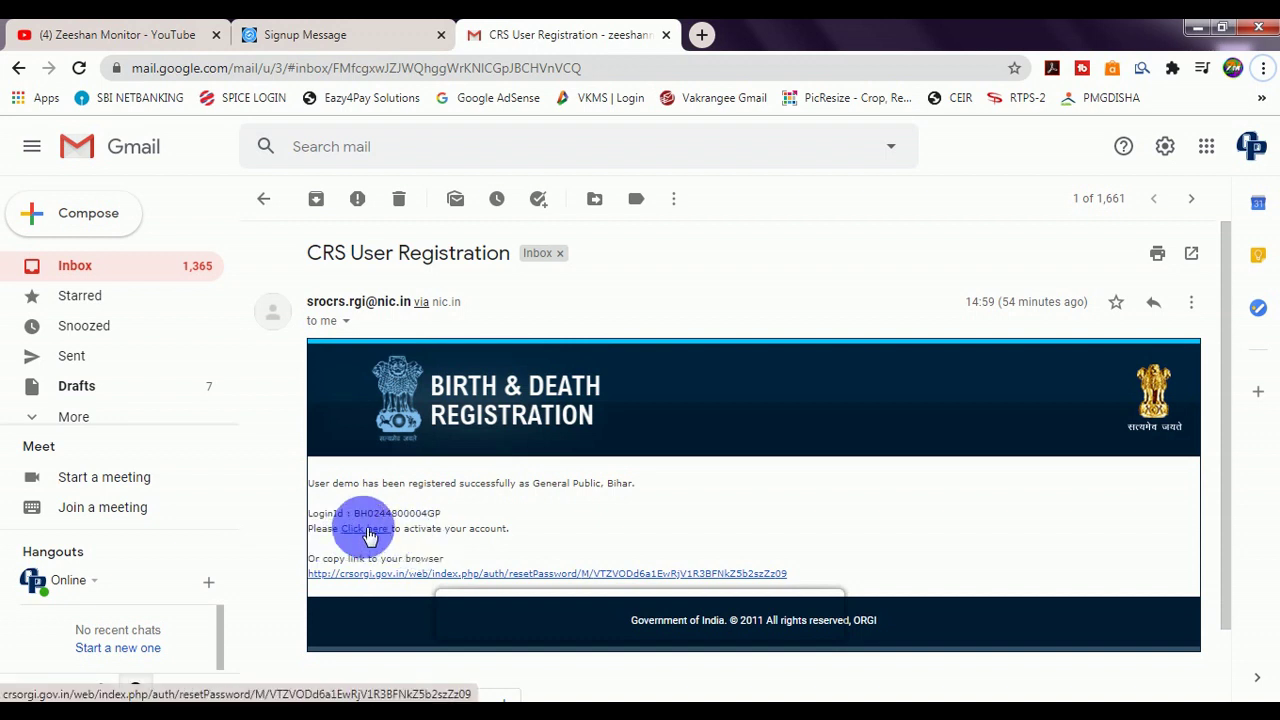
{"action": "left_click_drag", "start_coordinate": [354, 513], "coordinate": [425, 518]}
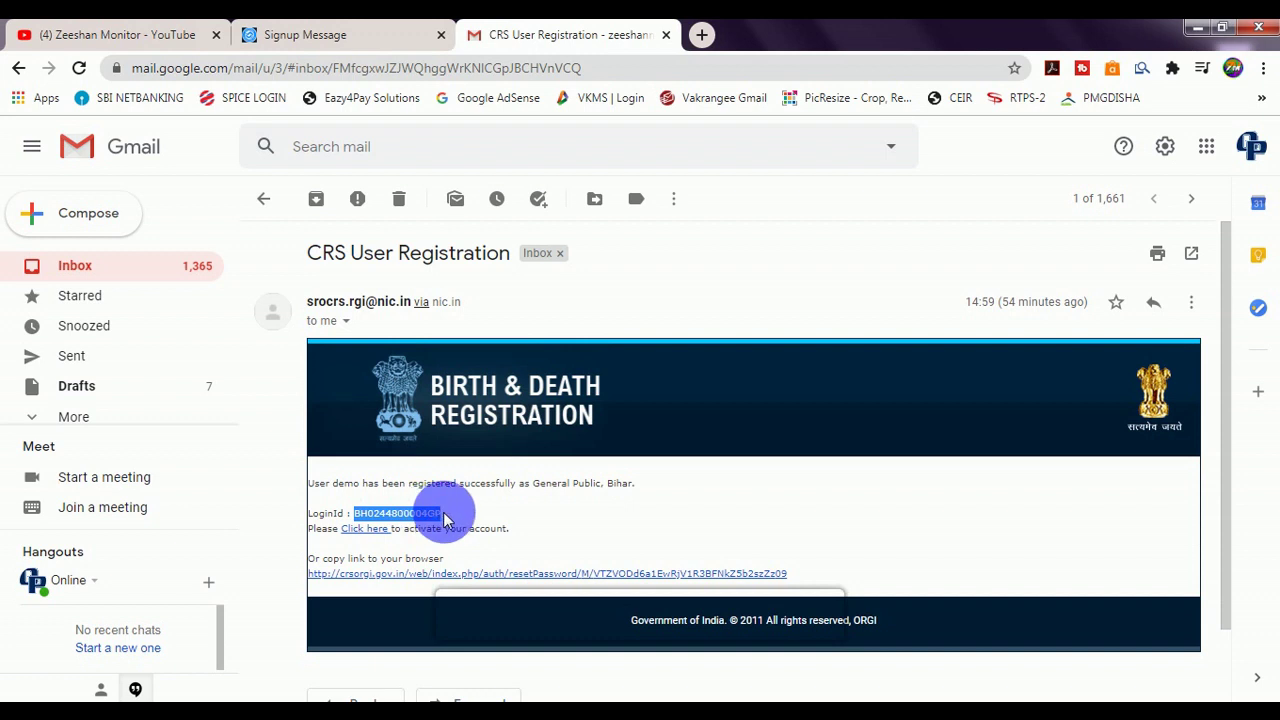
{"action": "left_click", "coordinate": [368, 536]}
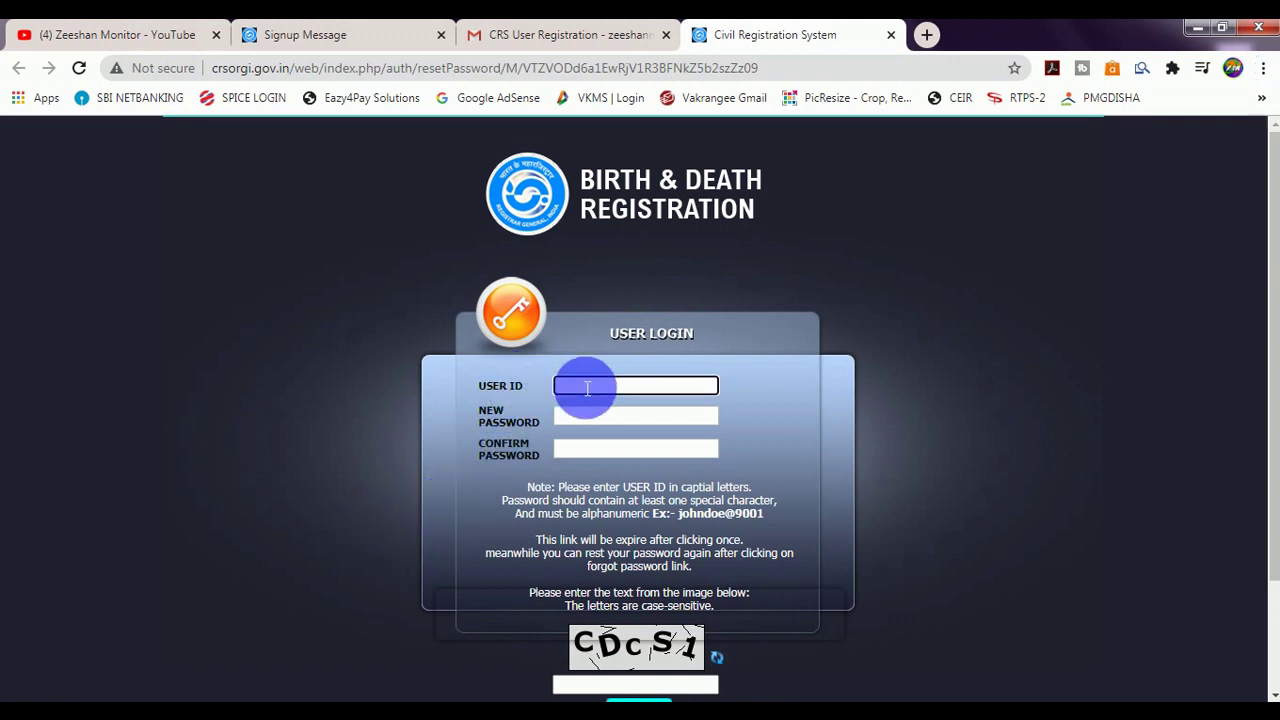
Paste the new password into both the New Password and Confirm Password fields.
{"action": "left_click", "coordinate": [578, 415]}
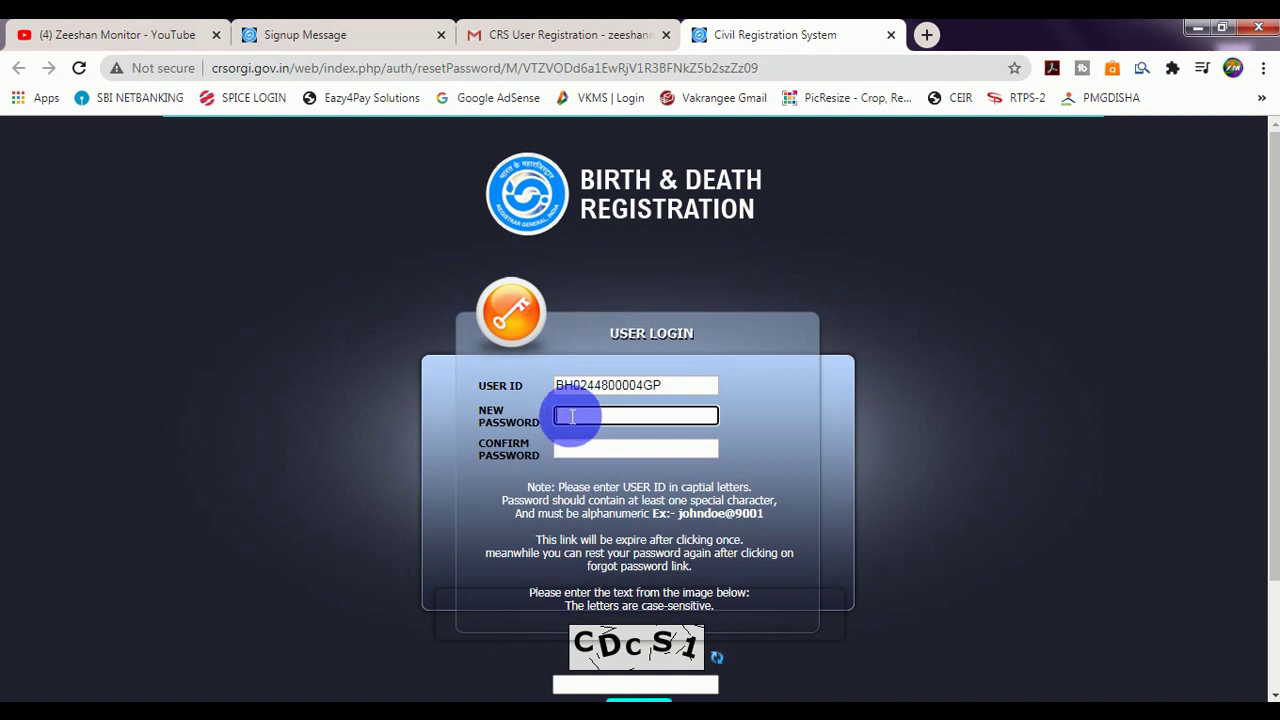
{"action": "left_click", "coordinate": [578, 455]}
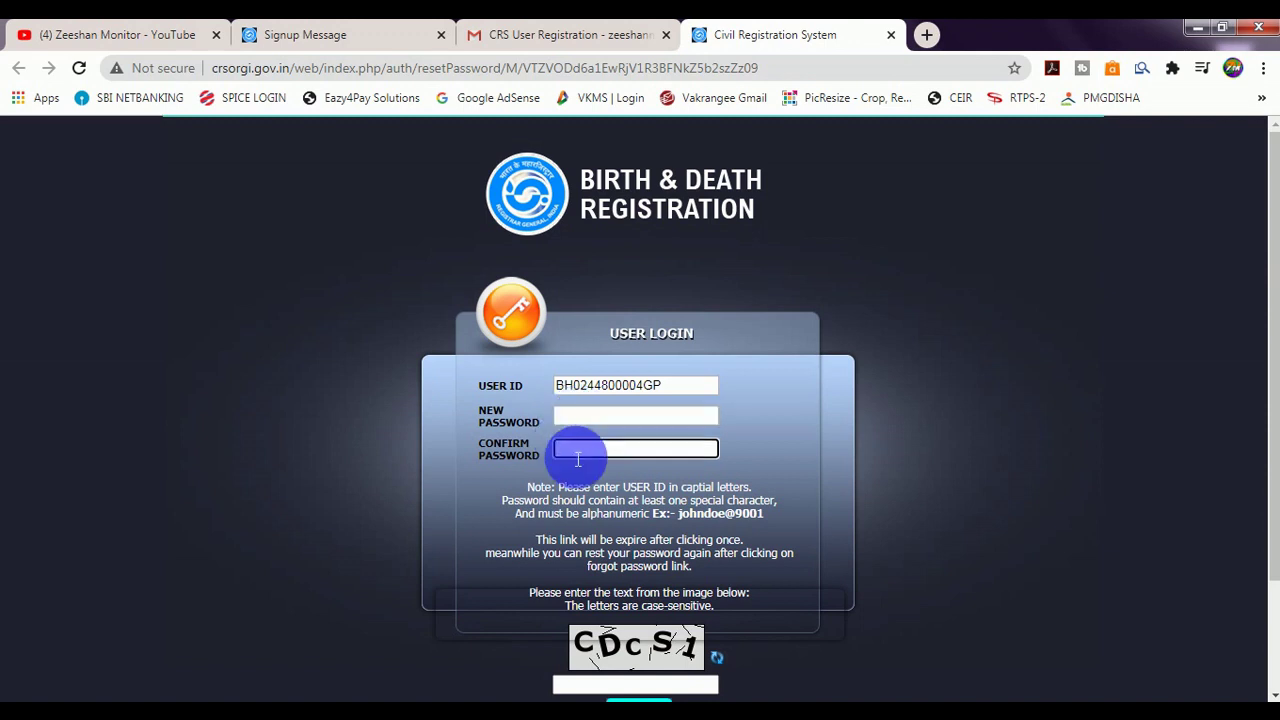
{"action": "left_click", "coordinate": [578, 415]}
{"action": "key", "text": "ctrl+v"}
{"action": "left_click", "coordinate": [578, 448]}
{"action": "key", "text": "ctrl+v"}
Enter the captcha text and submit to activate the account.
{"action": "scroll", "coordinate": [590, 470], "scroll_direction": "down", "scroll_amount": 2}
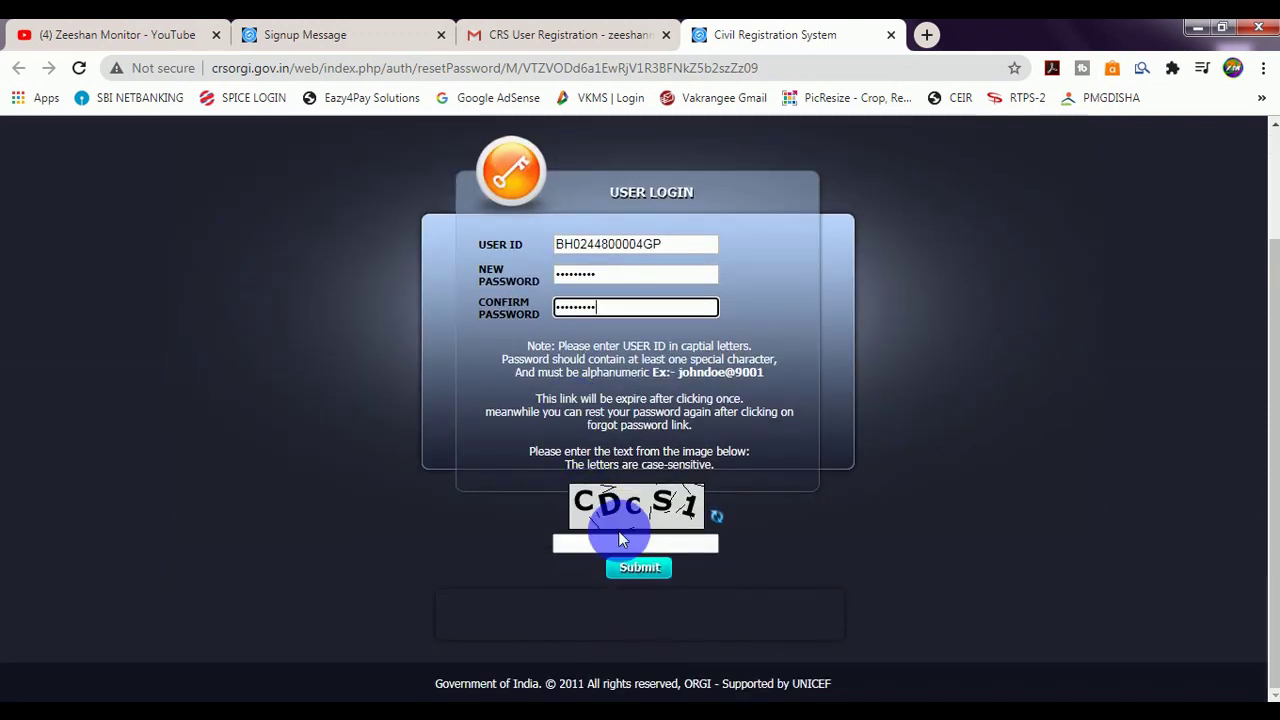
{"action": "left_click", "coordinate": [620, 545]}
{"action": "type", "text": "CDCS1"}
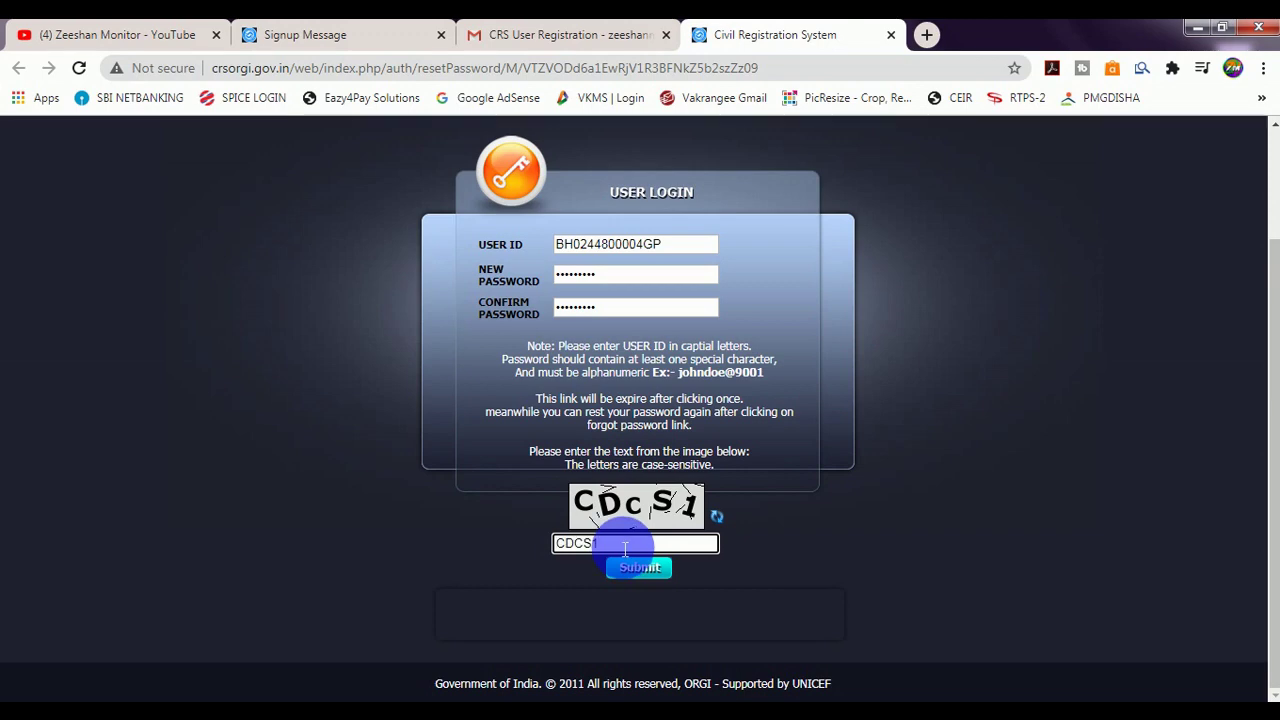
{"action": "left_click", "coordinate": [645, 570]}
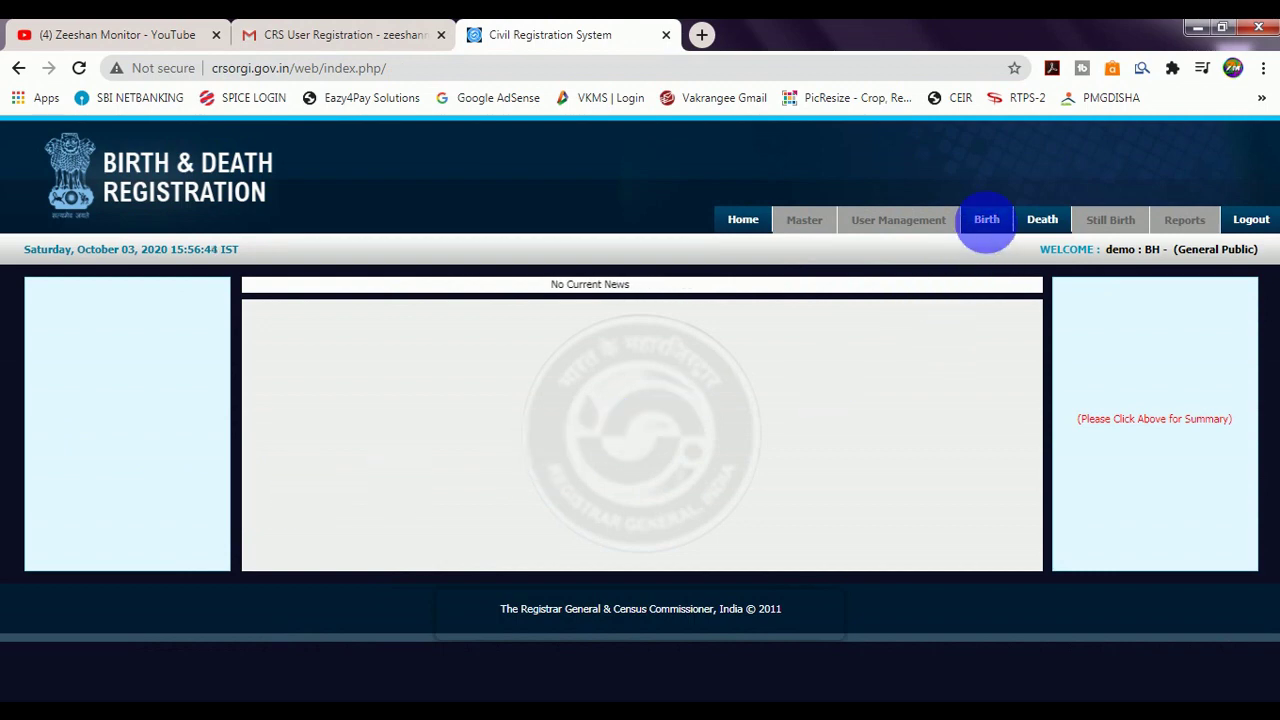
Choose Add Birth Registration from the Birth menu to get a blank birth form.
{"action": "mouse_move", "coordinate": [990, 222]}
{"action": "mouse_move", "coordinate": [1040, 224]}
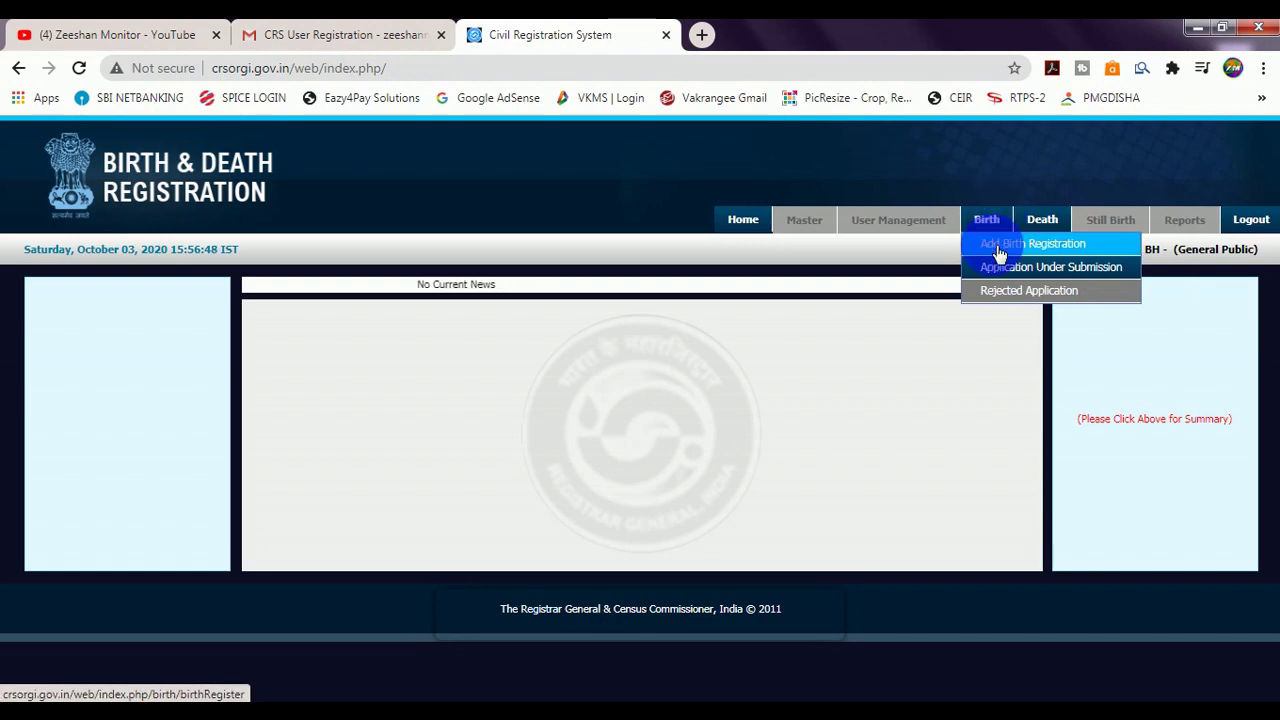
{"action": "left_click", "coordinate": [998, 245]}
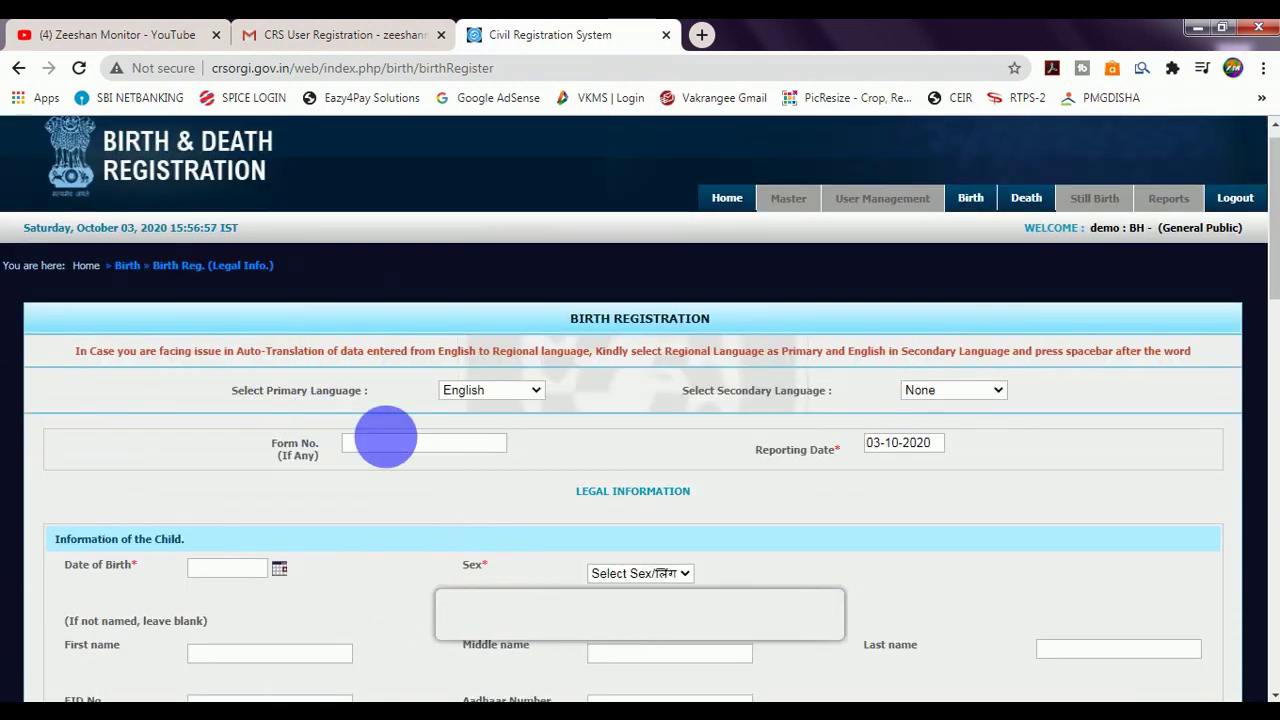
Make Hindi the primary language and English the secondary language of the birth form.
{"action": "left_click", "coordinate": [458, 388]}
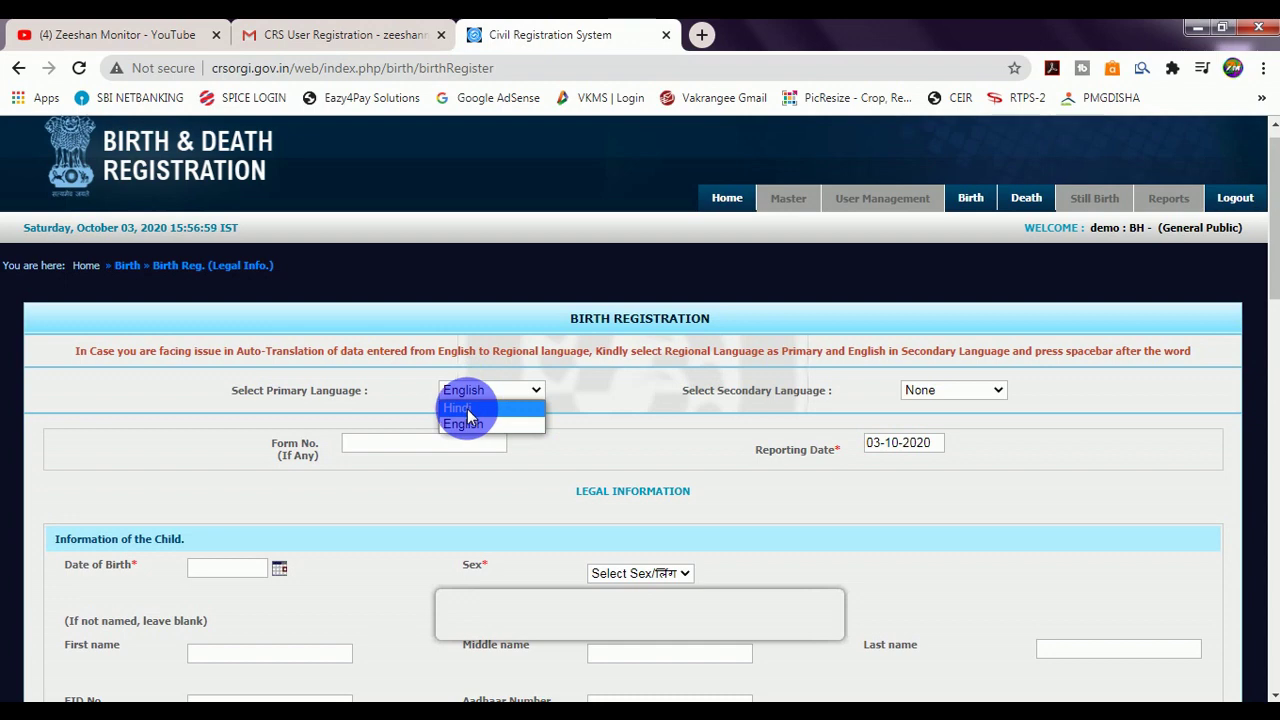
{"action": "left_click", "coordinate": [467, 416]}
{"action": "left_click", "coordinate": [928, 392]}
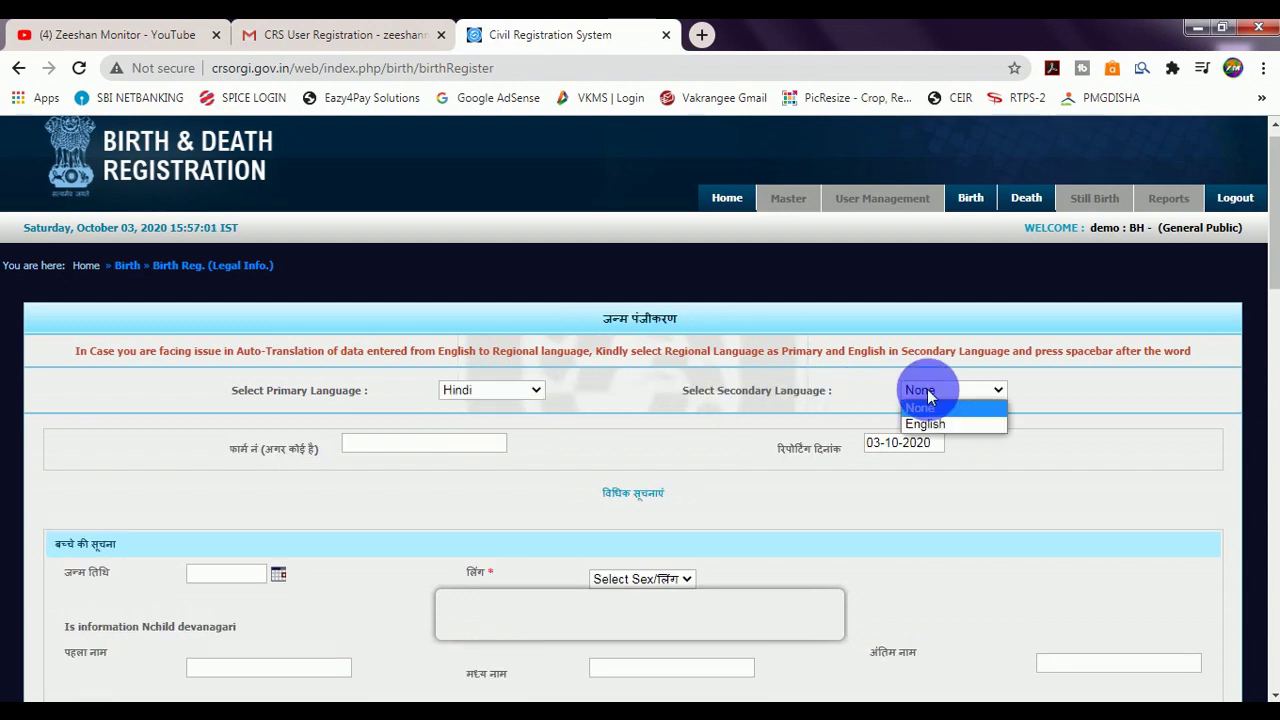
{"action": "left_click", "coordinate": [924, 428]}
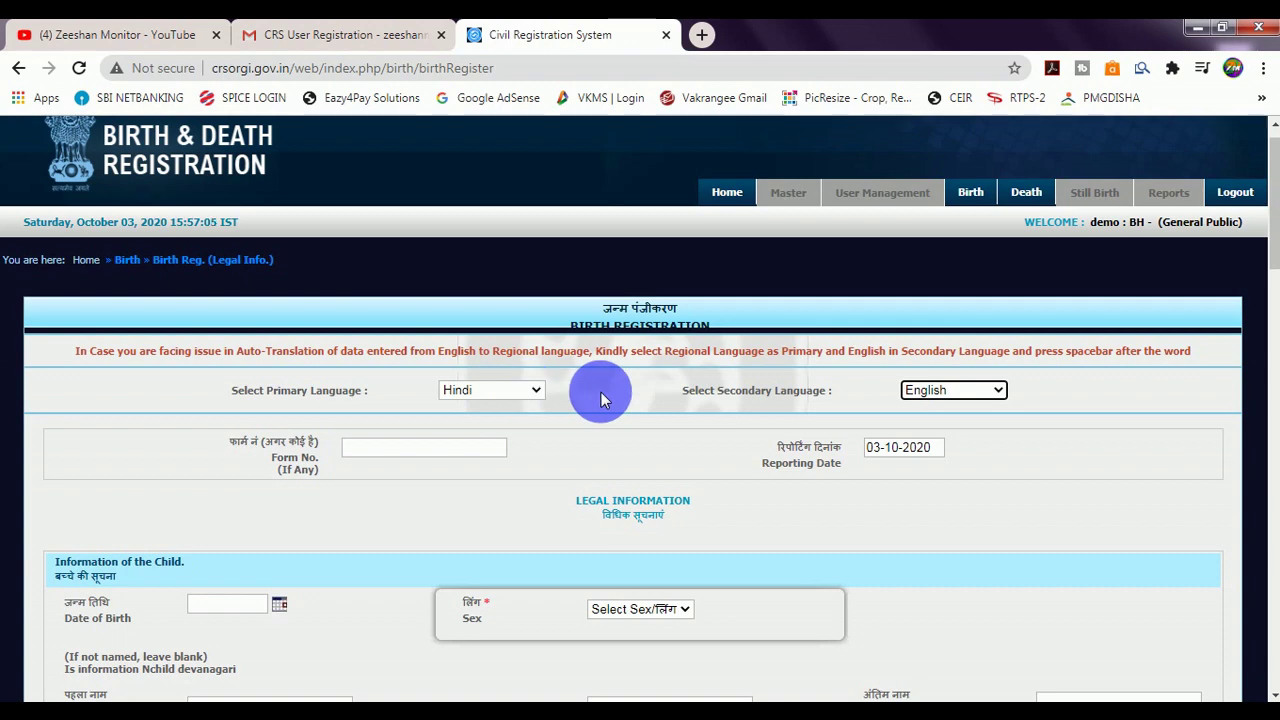
{"action": "scroll", "coordinate": [600, 398], "scroll_direction": "down", "scroll_amount": 1}
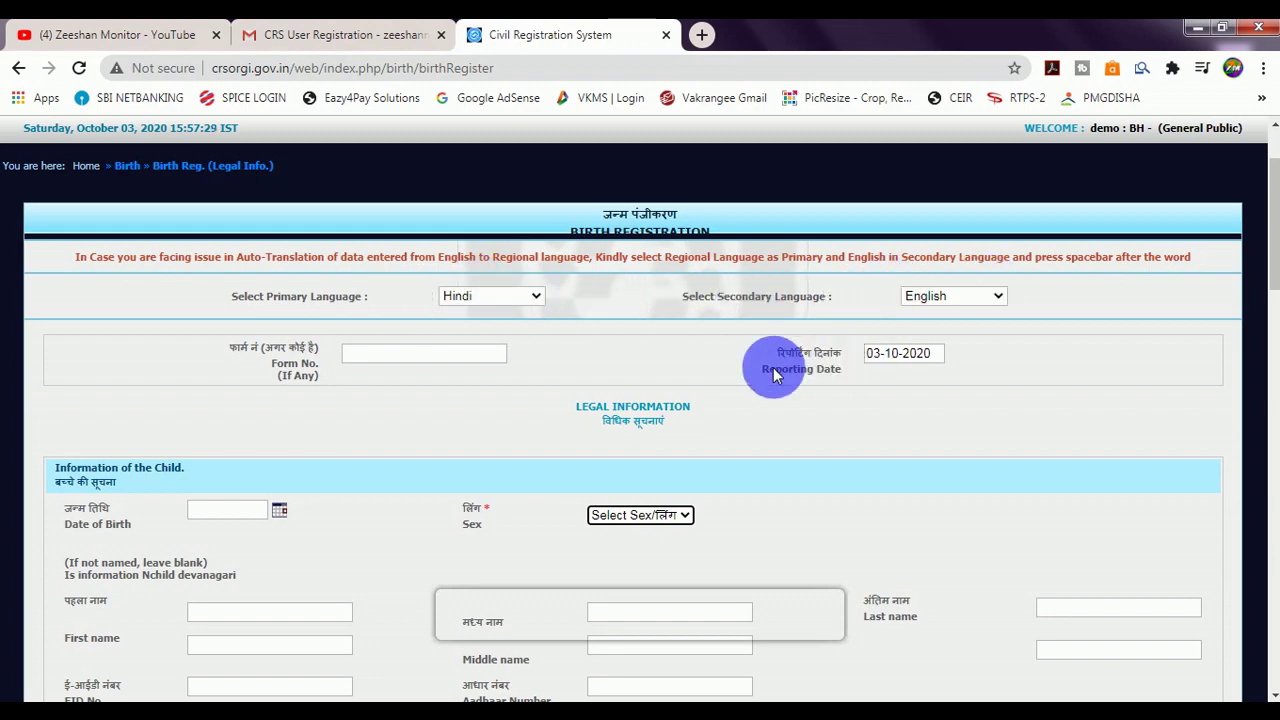
{"action": "left_click", "coordinate": [877, 366]}
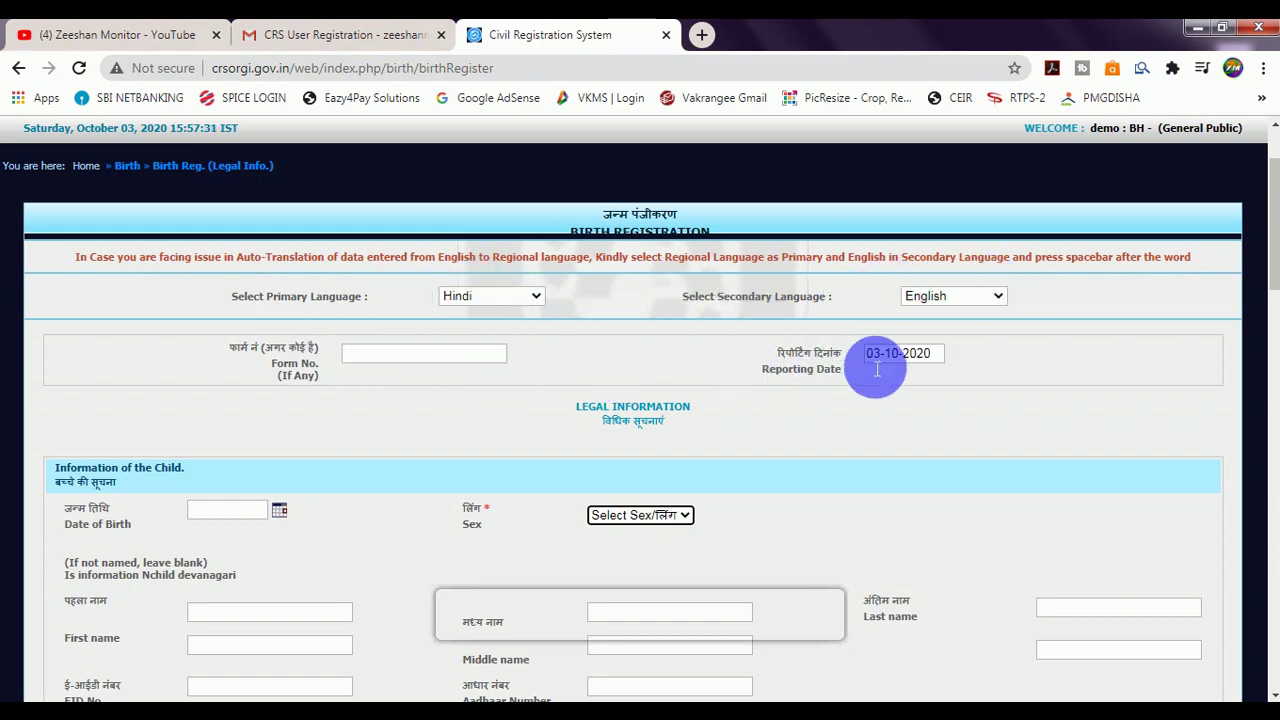
{"action": "scroll", "coordinate": [880, 366], "scroll_direction": "down", "scroll_amount": 1}
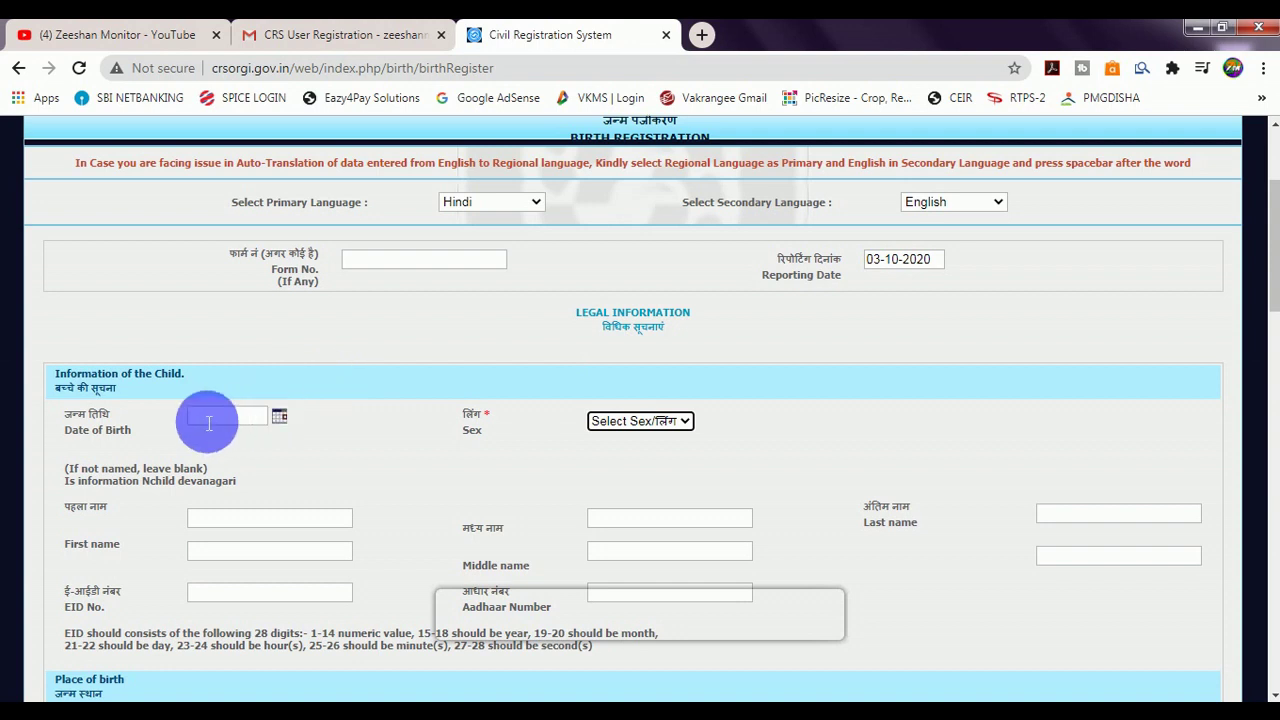
{"action": "left_click", "coordinate": [279, 418]}
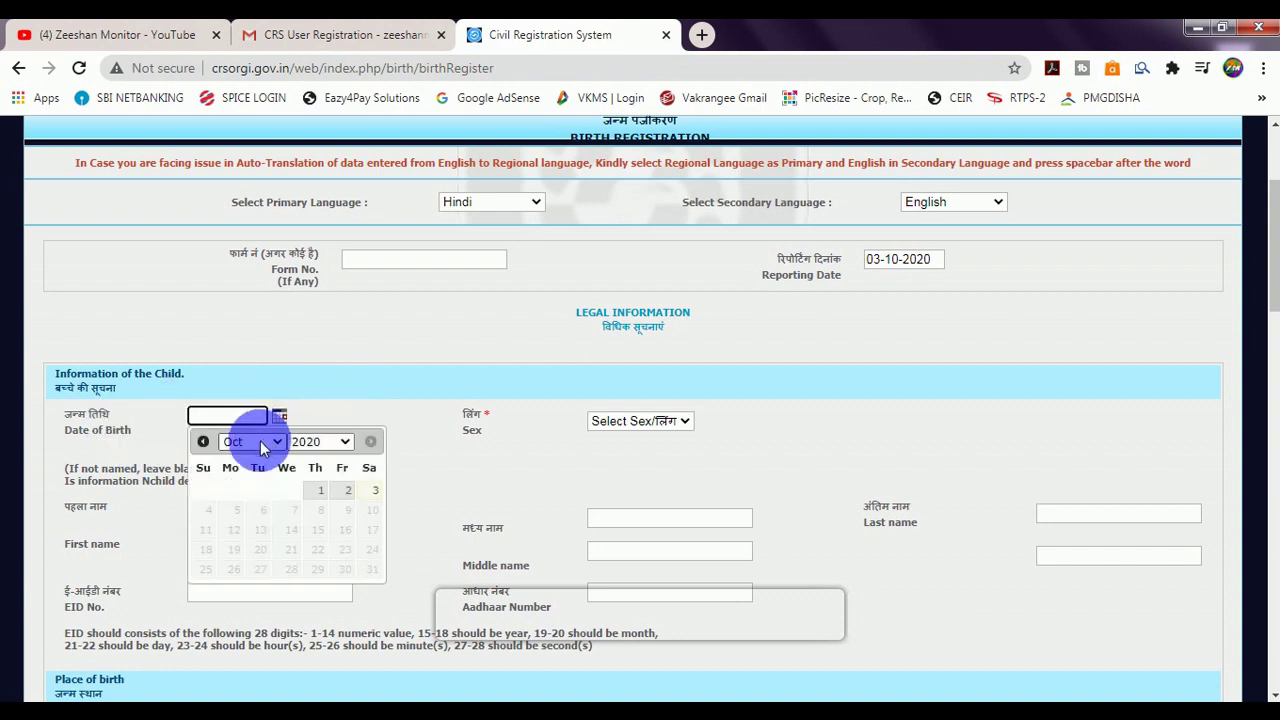
{"action": "left_click", "coordinate": [275, 443]}
{"action": "left_click", "coordinate": [248, 464]}
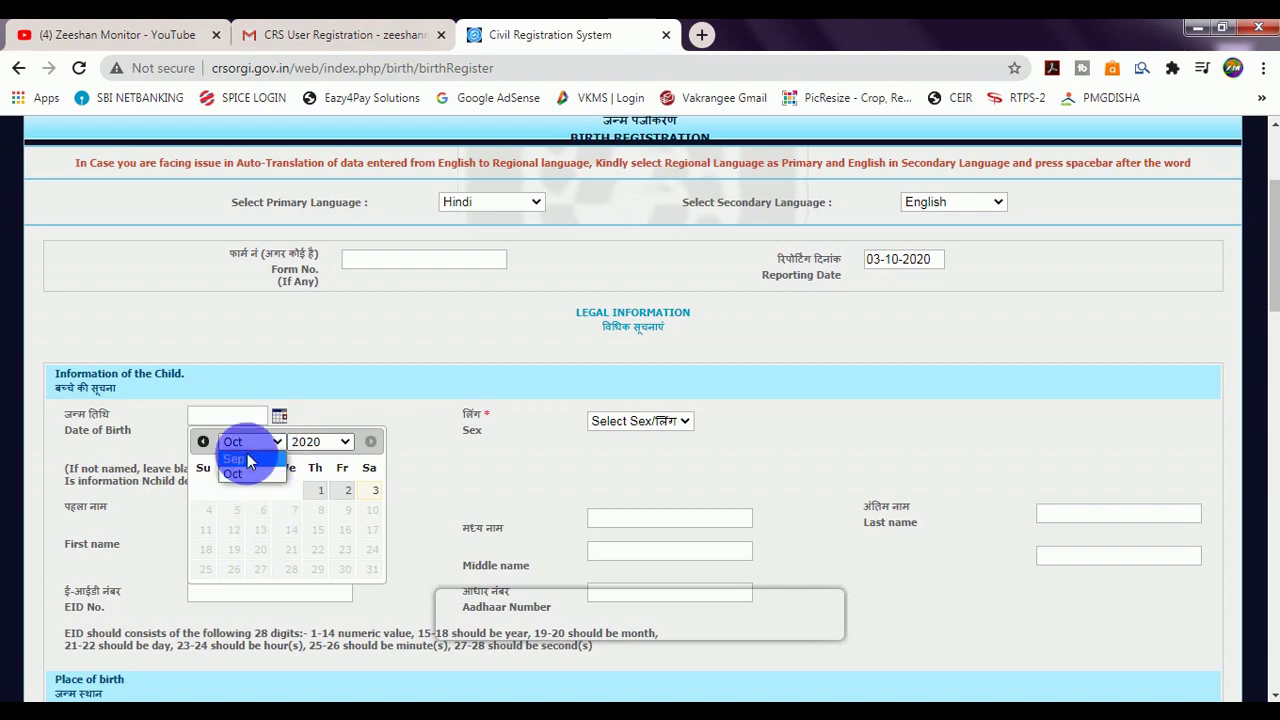
{"action": "left_click", "coordinate": [262, 529]}
{"action": "left_click", "coordinate": [622, 421]}
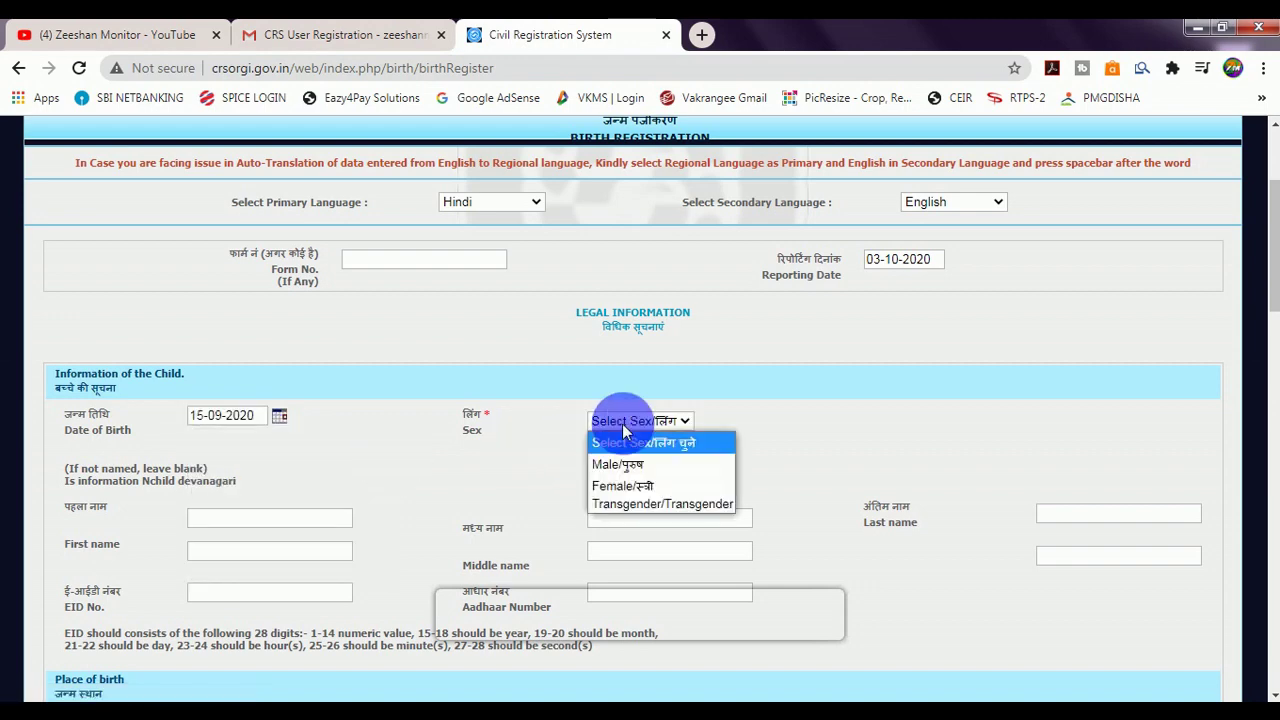
{"action": "left_click", "coordinate": [616, 466]}
{"action": "scroll", "coordinate": [590, 460], "scroll_direction": "down", "scroll_amount": 1}
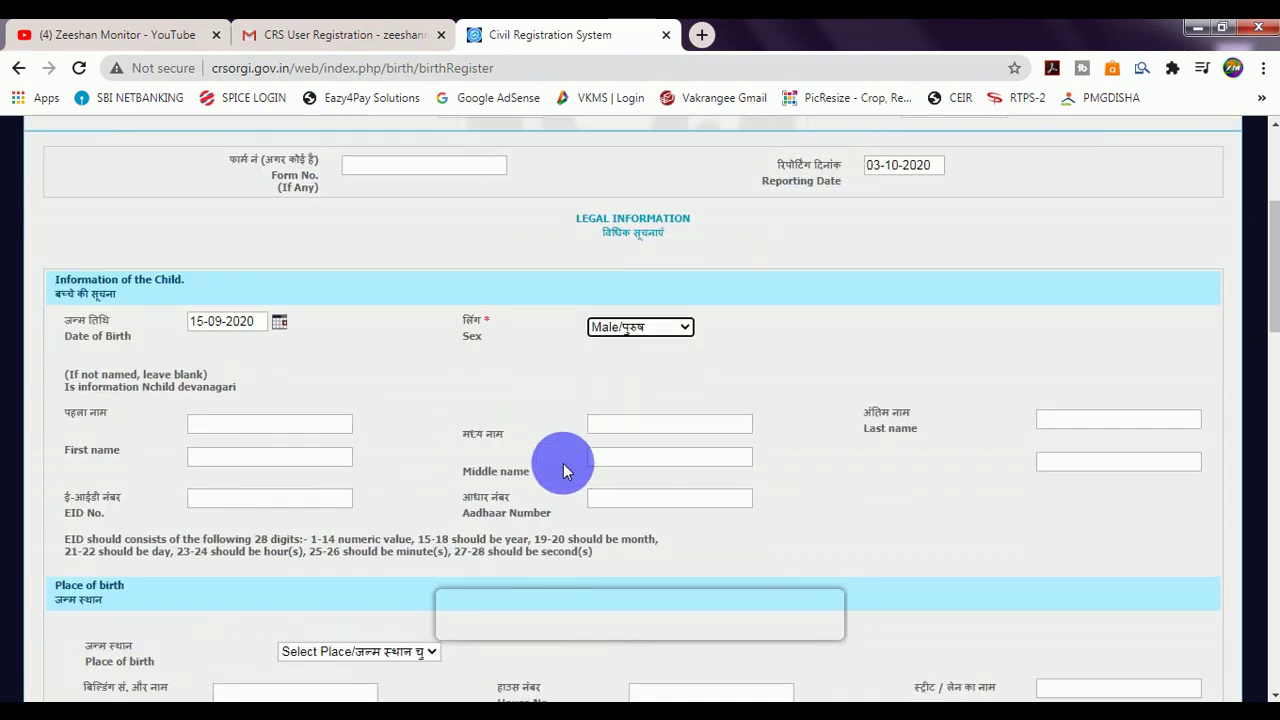
{"action": "left_click", "coordinate": [236, 432]}
{"action": "left_click", "coordinate": [614, 426]}
{"action": "left_click", "coordinate": [1046, 421]}
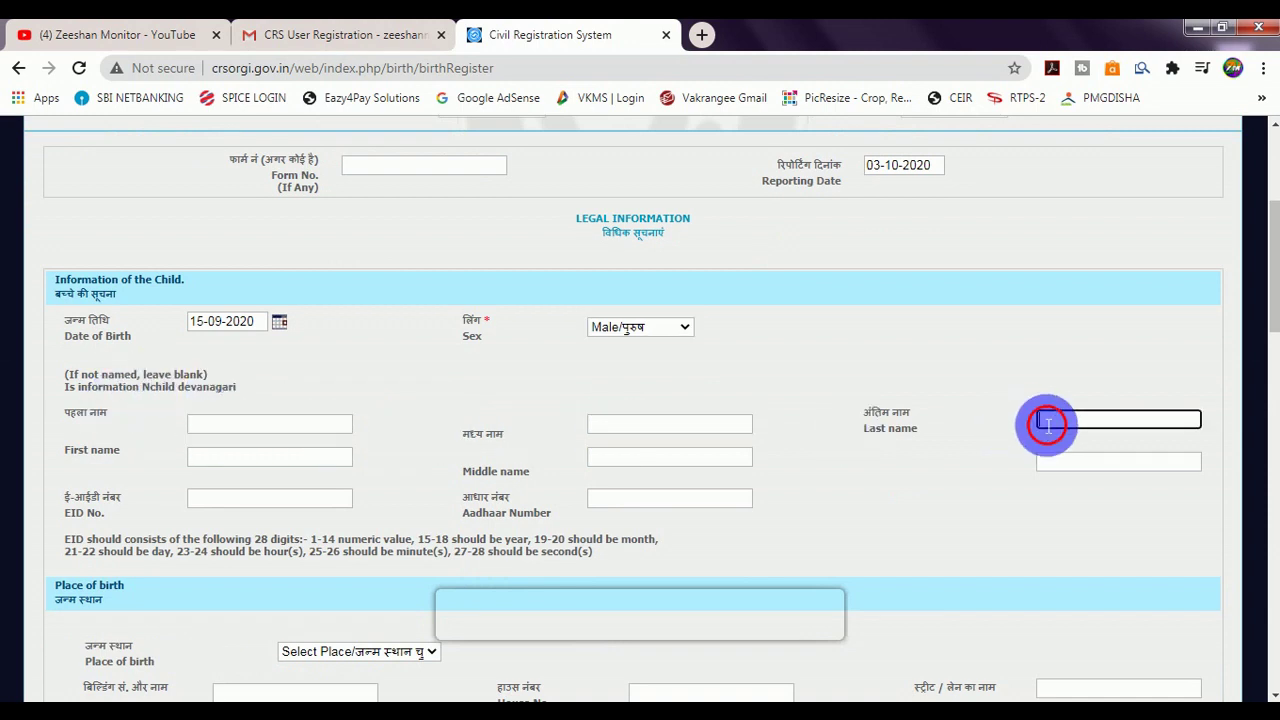
{"action": "left_click", "coordinate": [227, 427]}
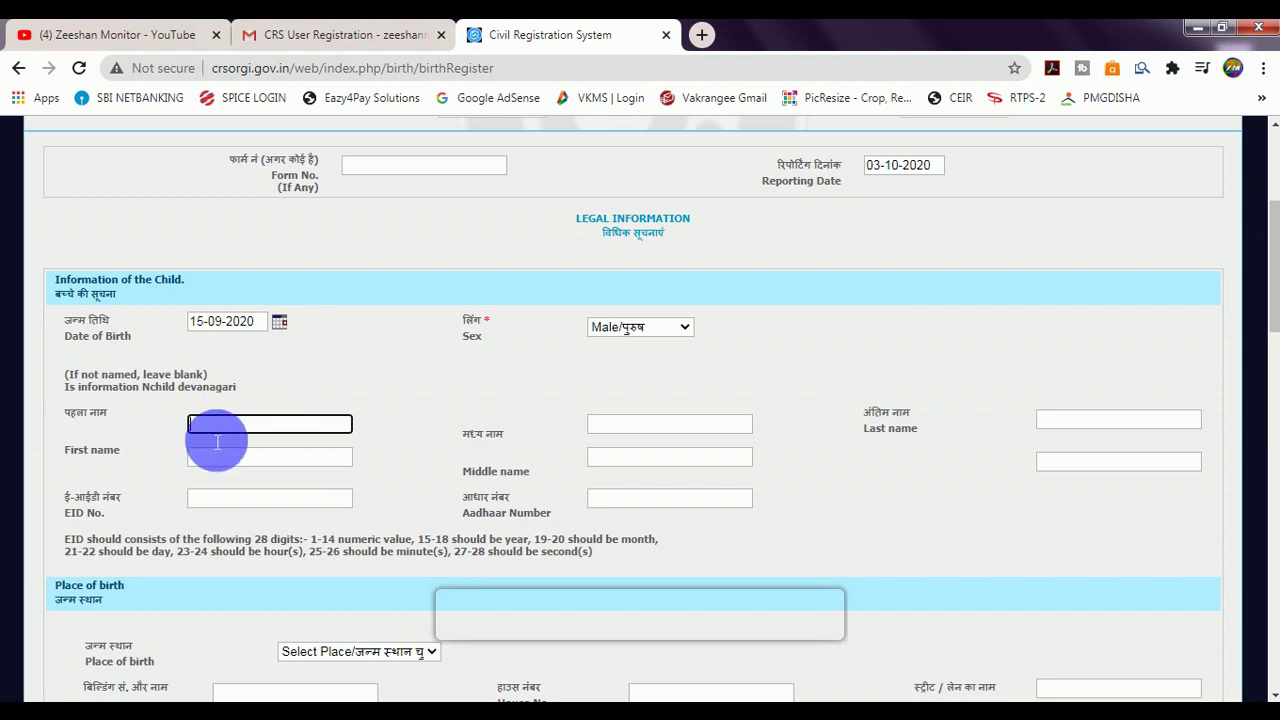
{"action": "left_click", "coordinate": [234, 456]}
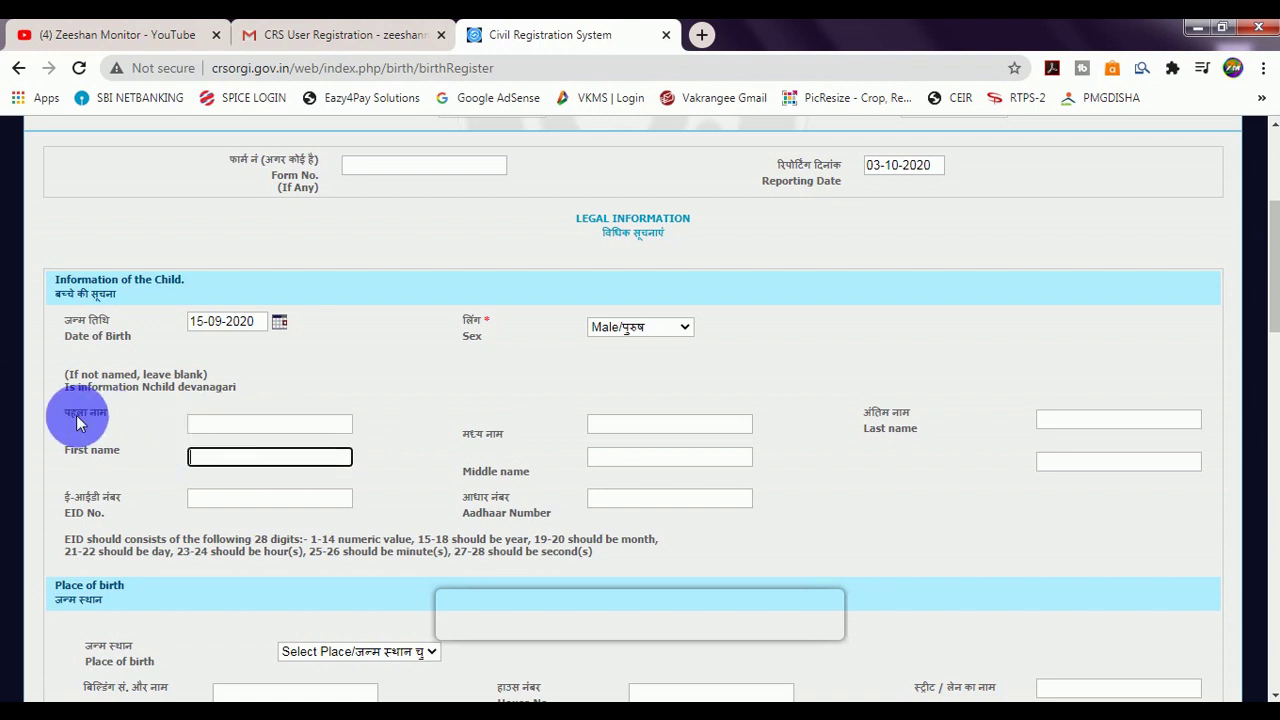
{"action": "left_click", "coordinate": [218, 425]}
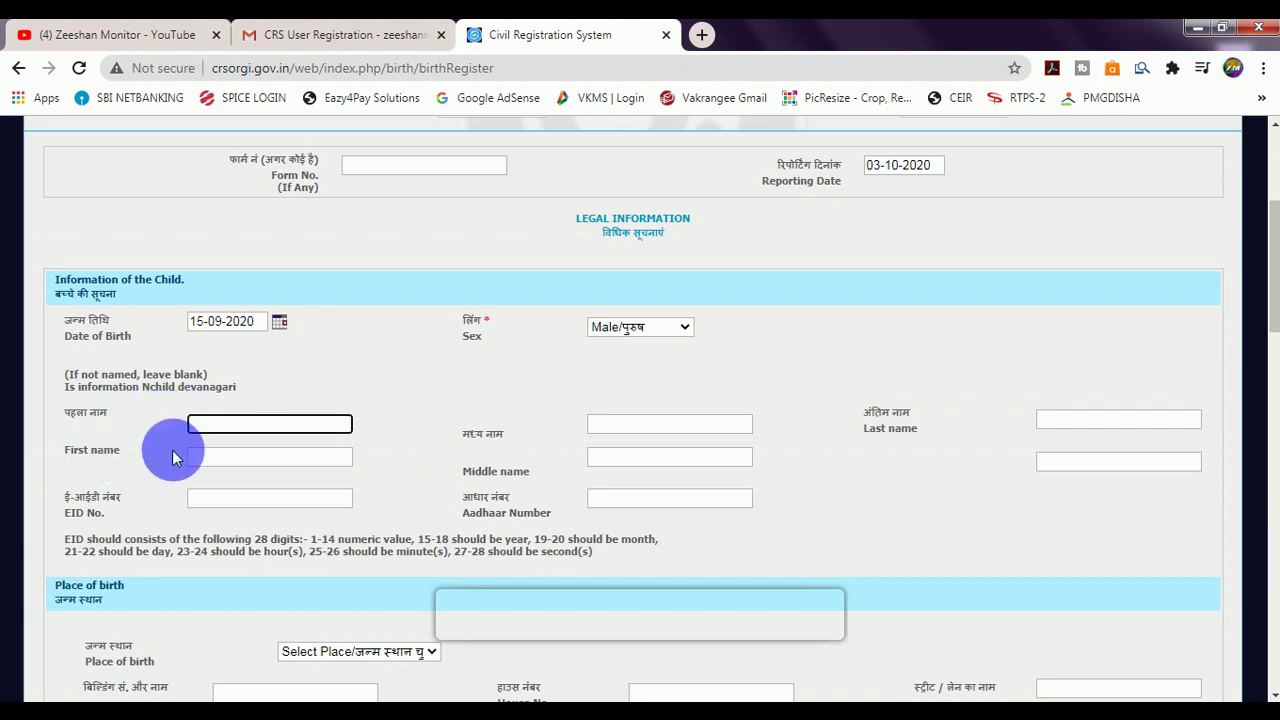
{"action": "left_click", "coordinate": [240, 460]}
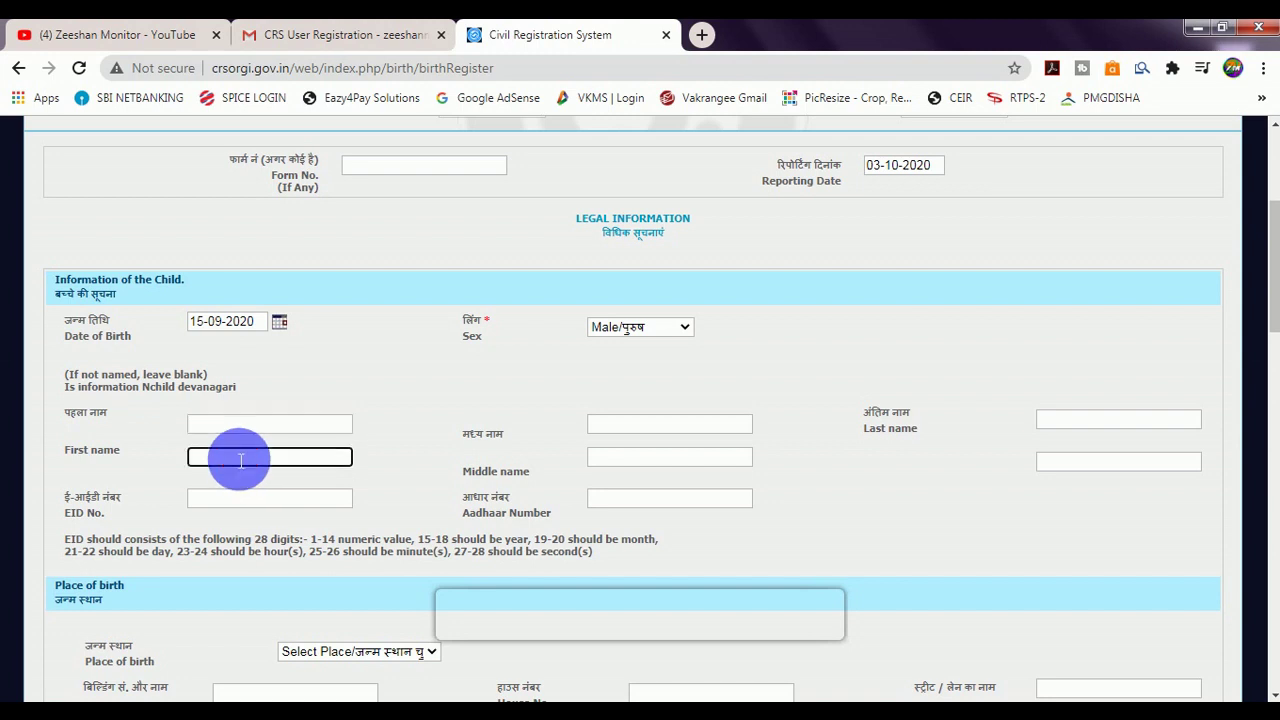
{"action": "left_click", "coordinate": [234, 428]}
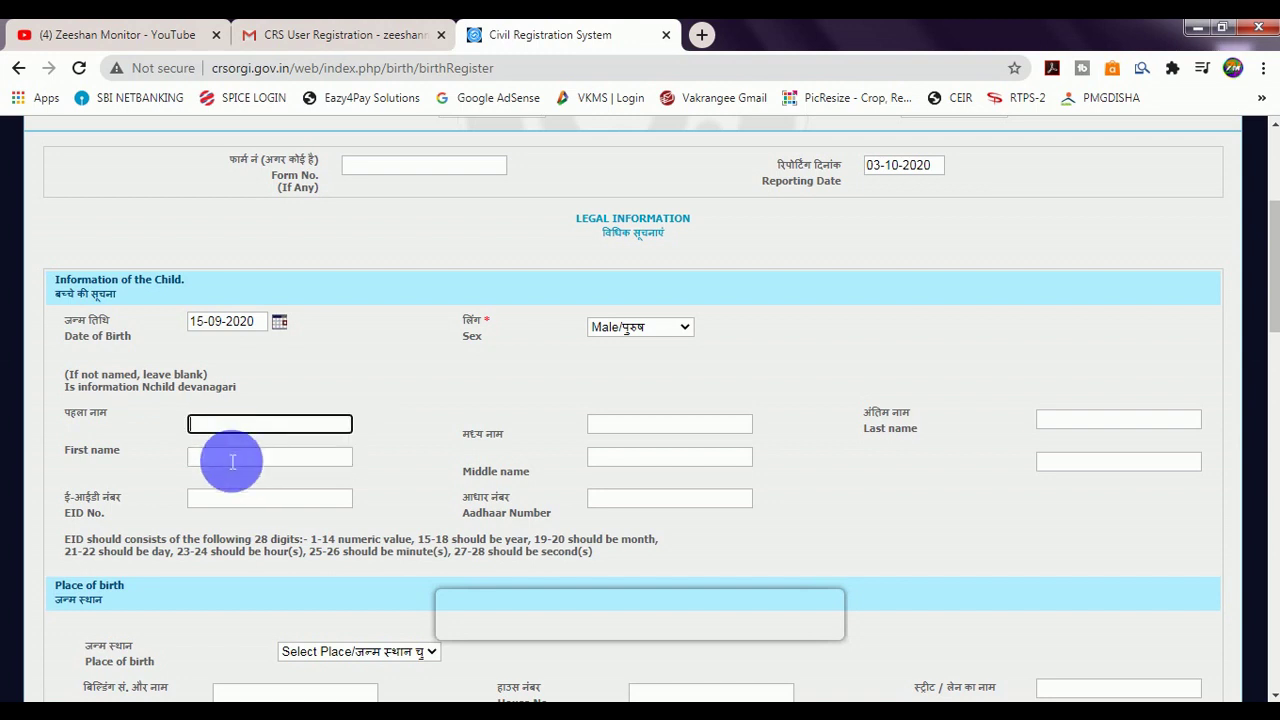
{"action": "left_click", "coordinate": [230, 457]}
{"action": "left_click", "coordinate": [620, 428]}
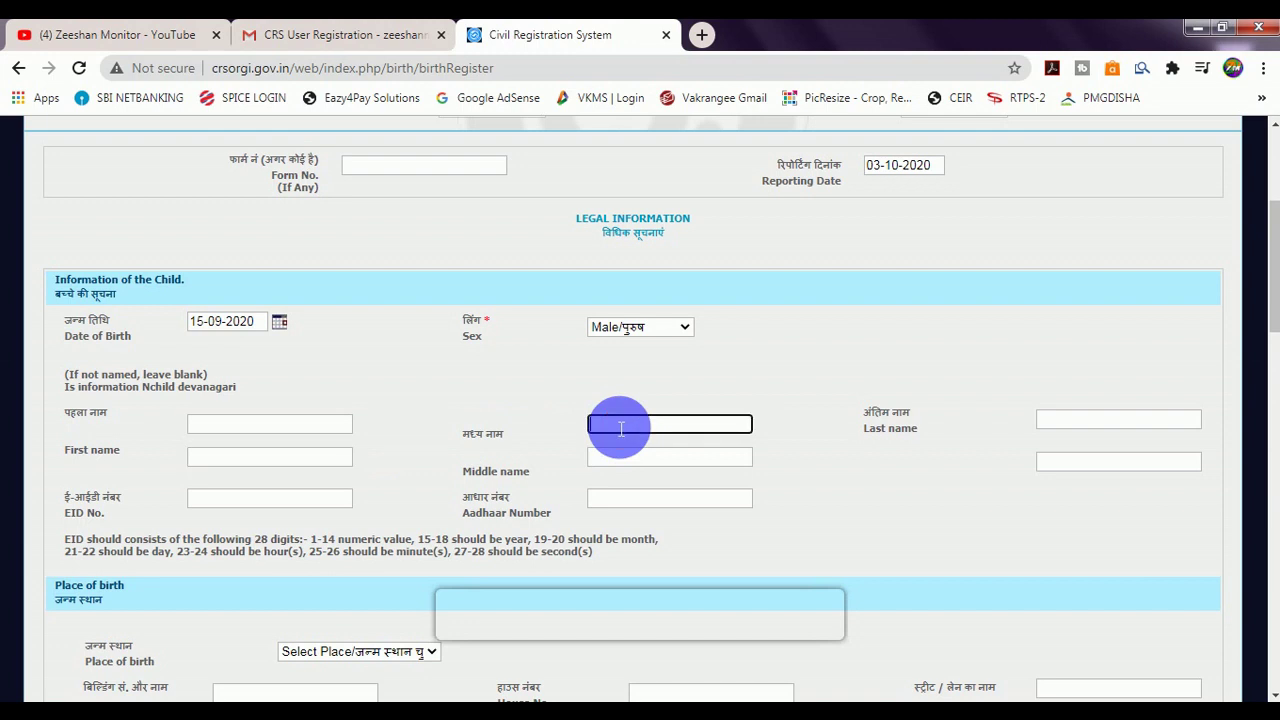
{"action": "left_click", "coordinate": [621, 461]}
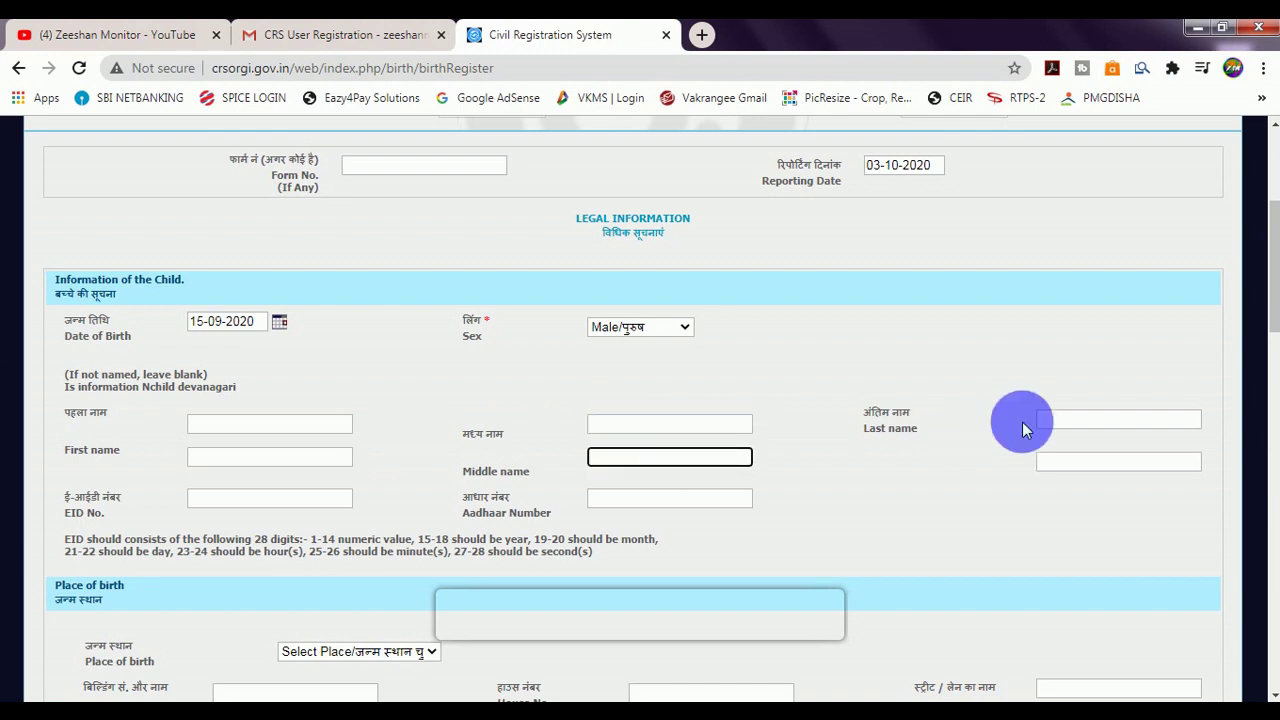
{"action": "left_click", "coordinate": [1058, 421]}
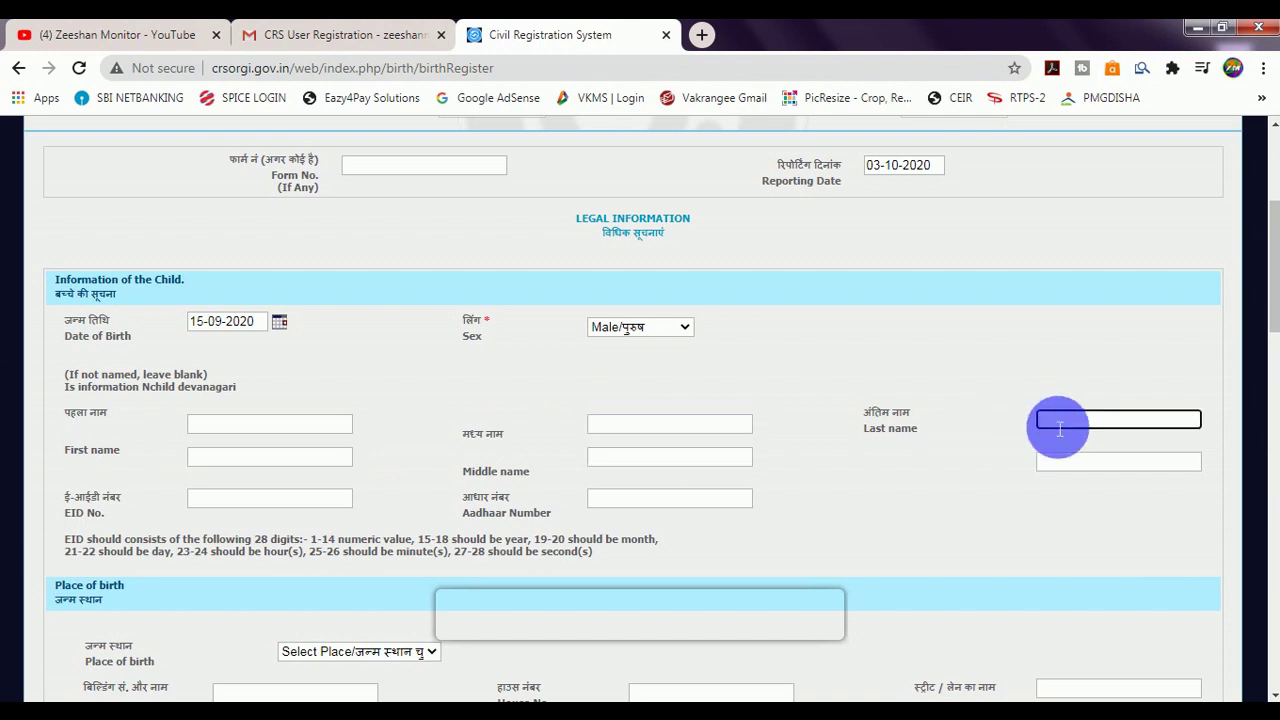
{"action": "left_click", "coordinate": [1063, 463]}
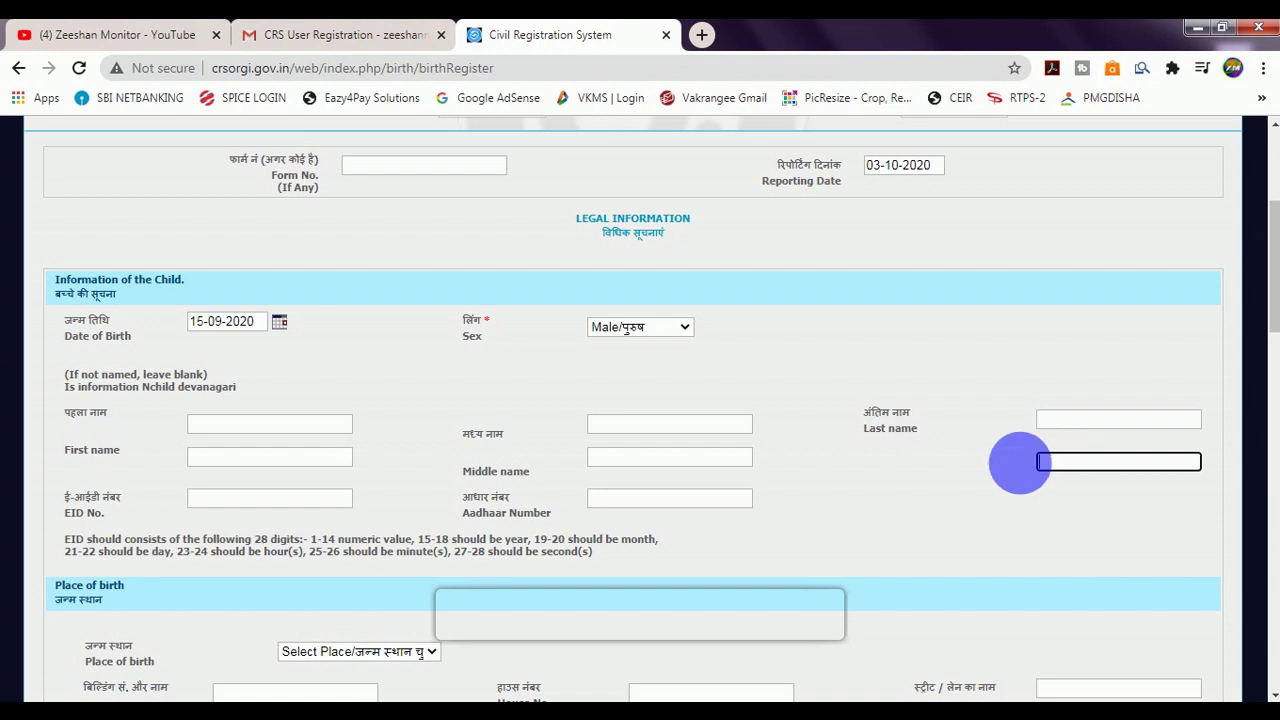
{"action": "left_click", "coordinate": [236, 499]}
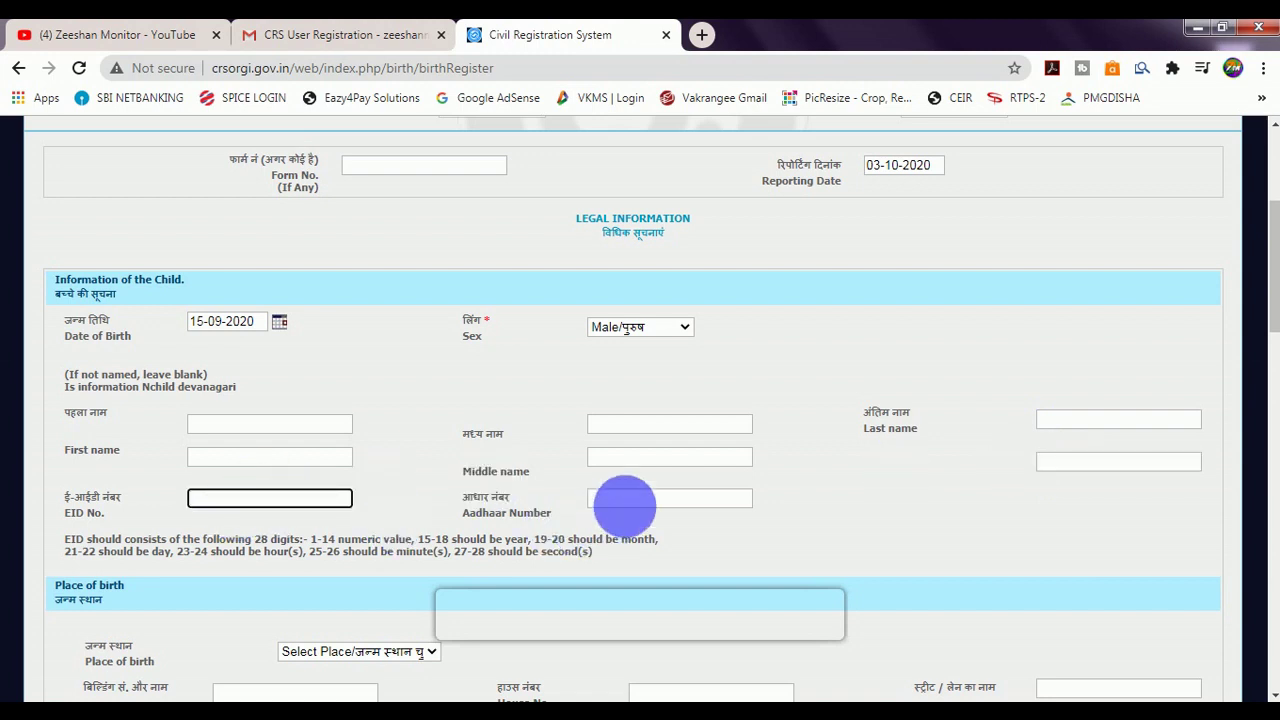
{"action": "left_click", "coordinate": [632, 500]}
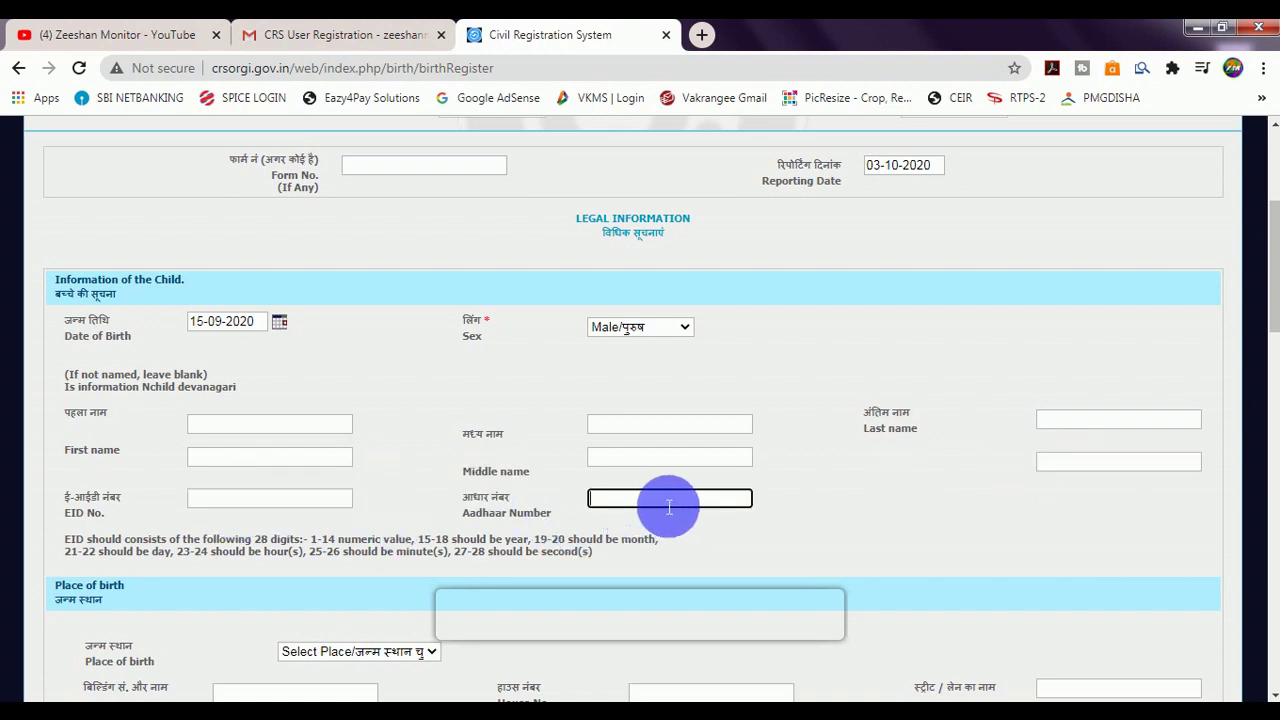
{"action": "scroll", "coordinate": [669, 506], "scroll_direction": "down", "scroll_amount": 2}
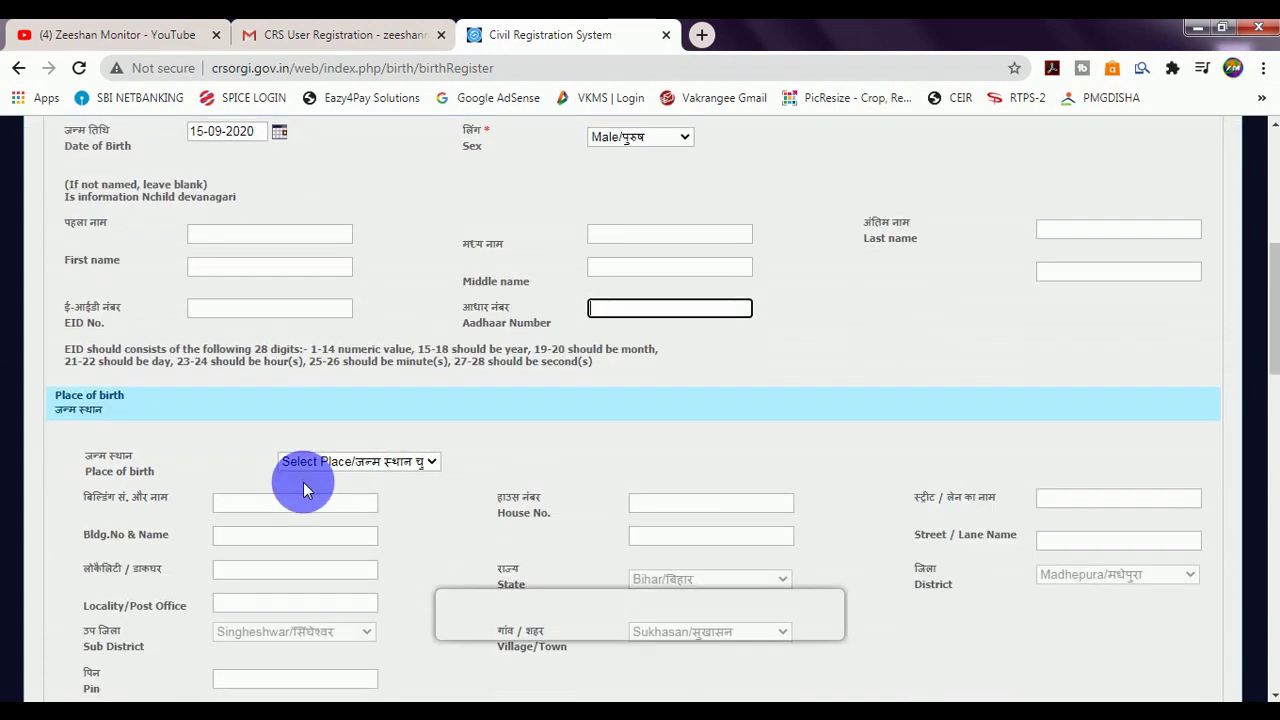
Select House (घर) as the child's place of birth.
{"action": "scroll", "coordinate": [303, 482], "scroll_direction": "down", "scroll_amount": 1}
{"action": "left_click", "coordinate": [351, 370]}
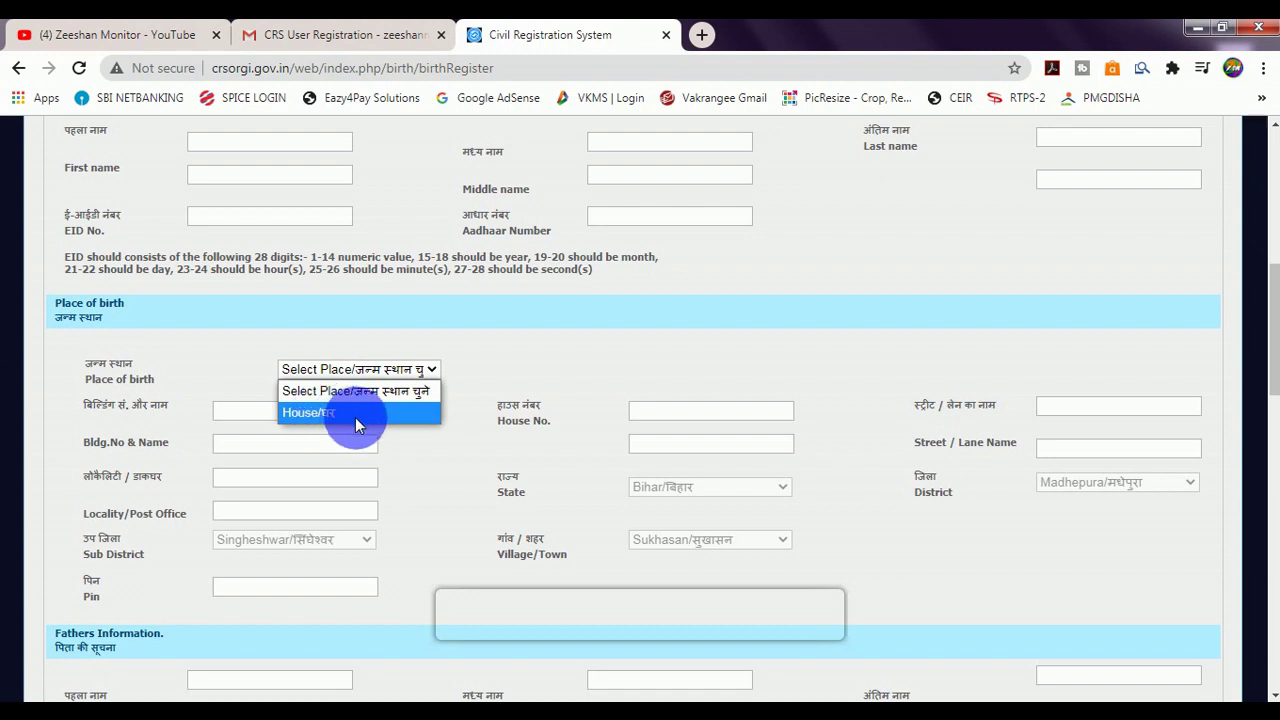
{"action": "left_click", "coordinate": [322, 415]}
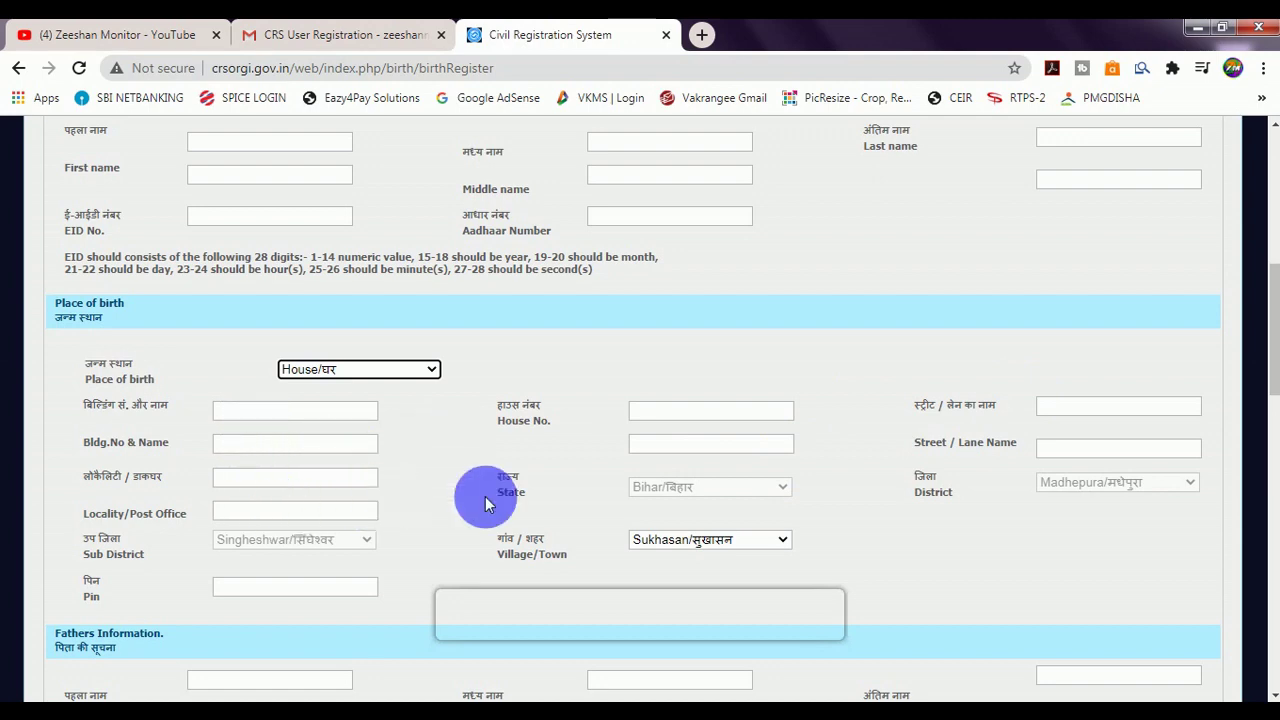
{"action": "scroll", "coordinate": [465, 497], "scroll_direction": "down", "scroll_amount": 1}
{"action": "scroll", "coordinate": [300, 497], "scroll_direction": "down", "scroll_amount": 2}
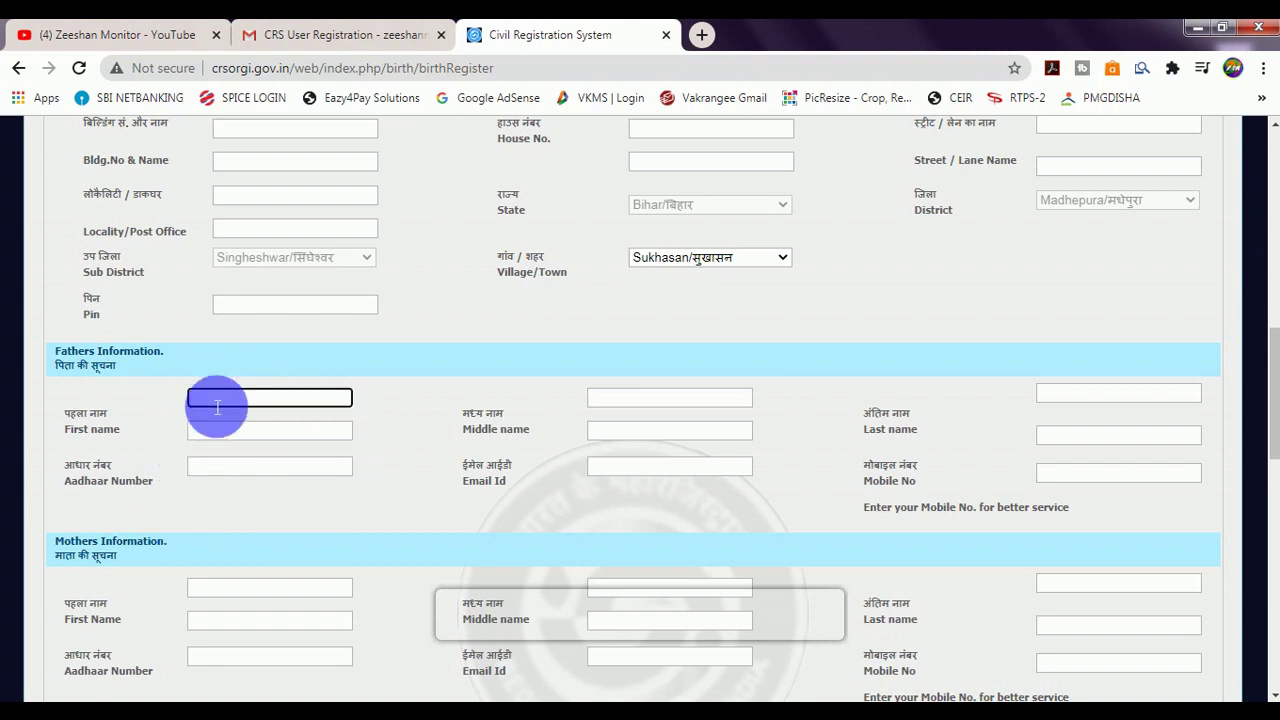
Step through the father's name, Aadhaar, email and mobile number fields.
{"action": "left_click", "coordinate": [218, 432]}
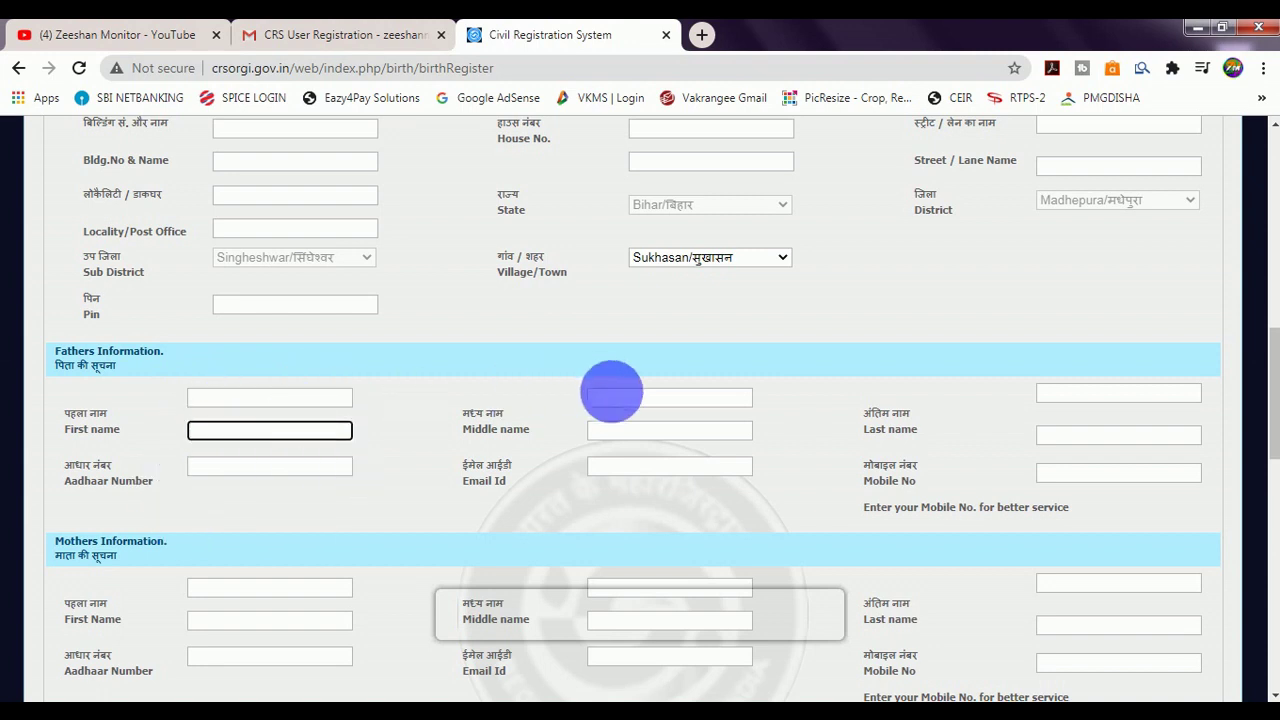
{"action": "left_click", "coordinate": [620, 400]}
{"action": "left_click", "coordinate": [622, 433]}
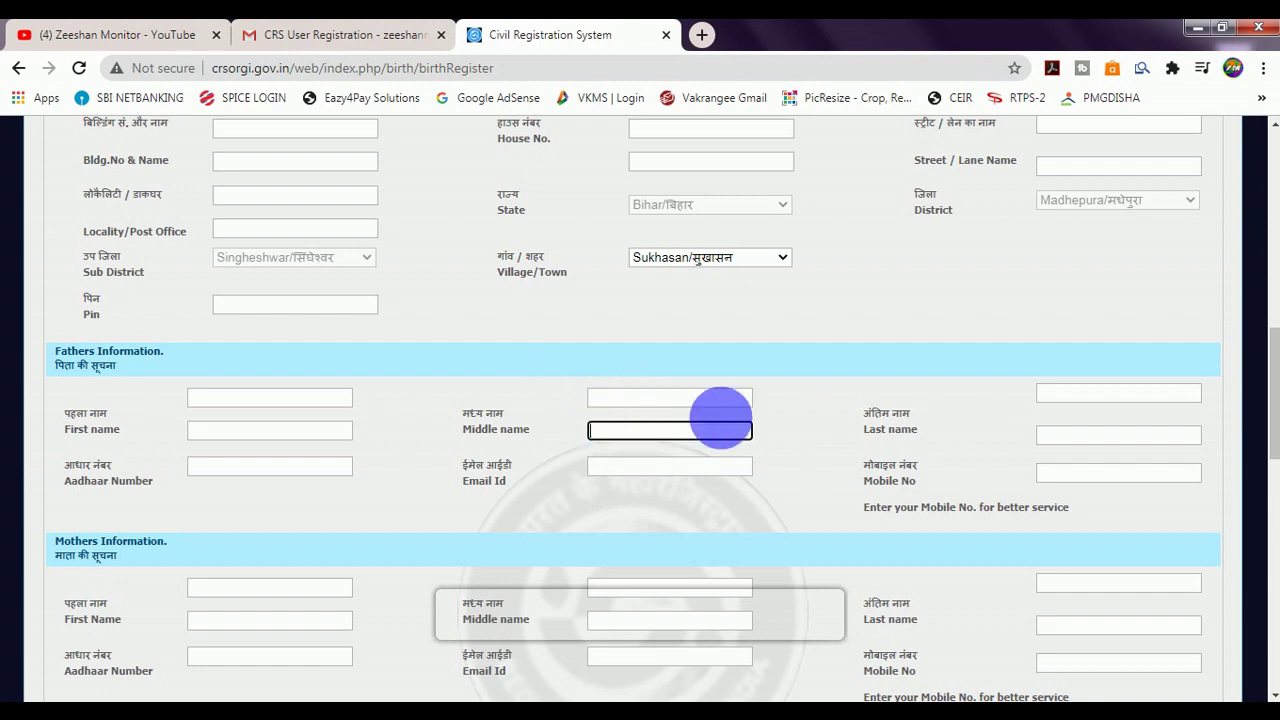
{"action": "left_click", "coordinate": [1090, 394]}
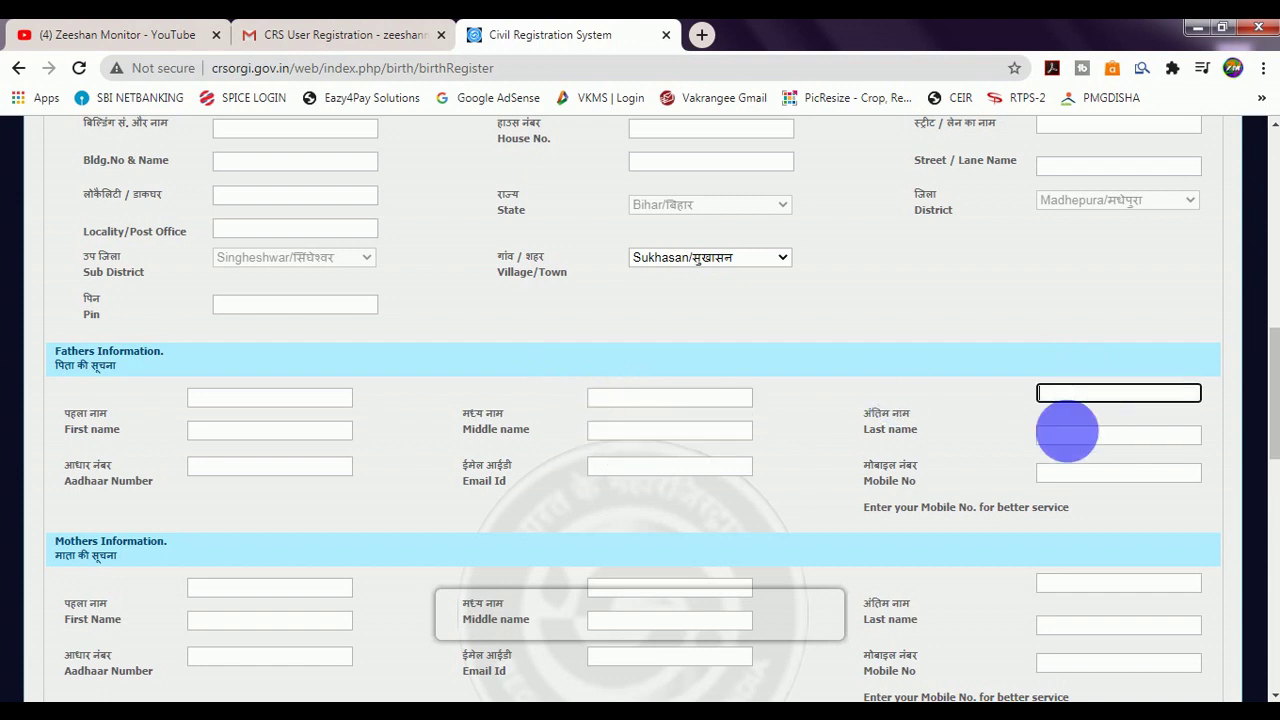
{"action": "left_click", "coordinate": [1072, 436]}
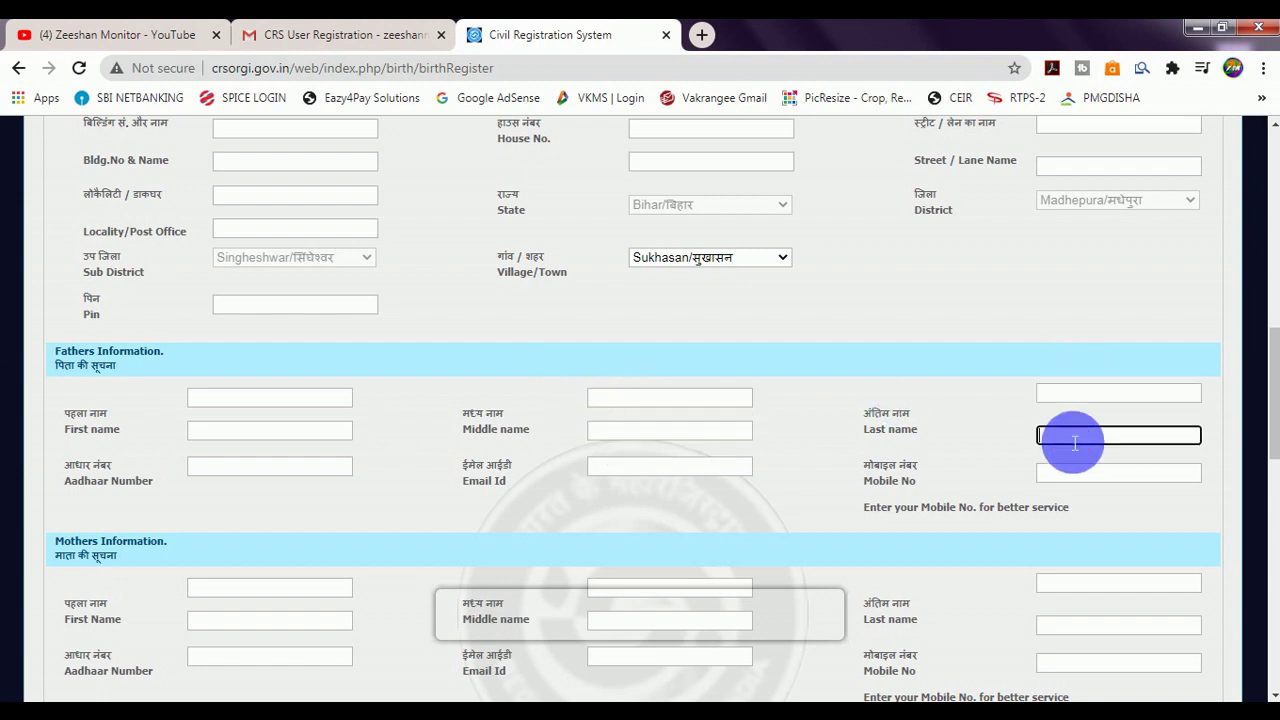
{"action": "left_click", "coordinate": [267, 480]}
{"action": "left_click", "coordinate": [648, 482]}
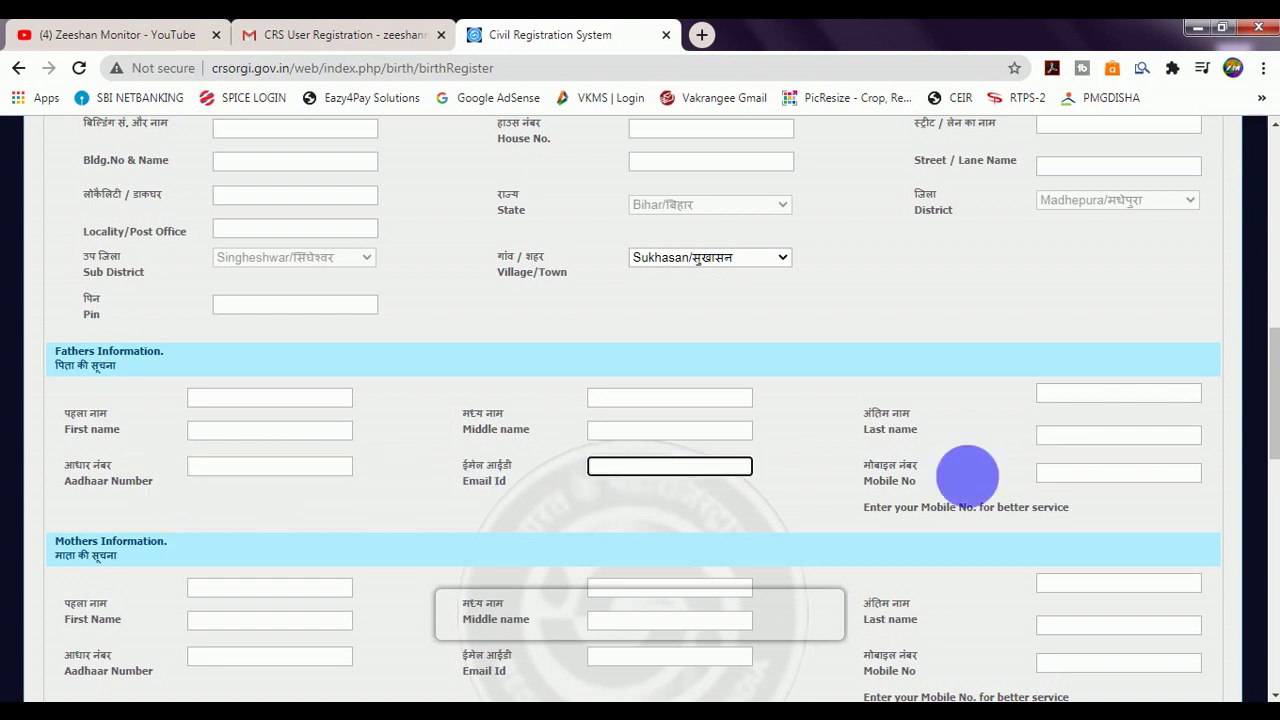
{"action": "left_click", "coordinate": [1060, 478]}
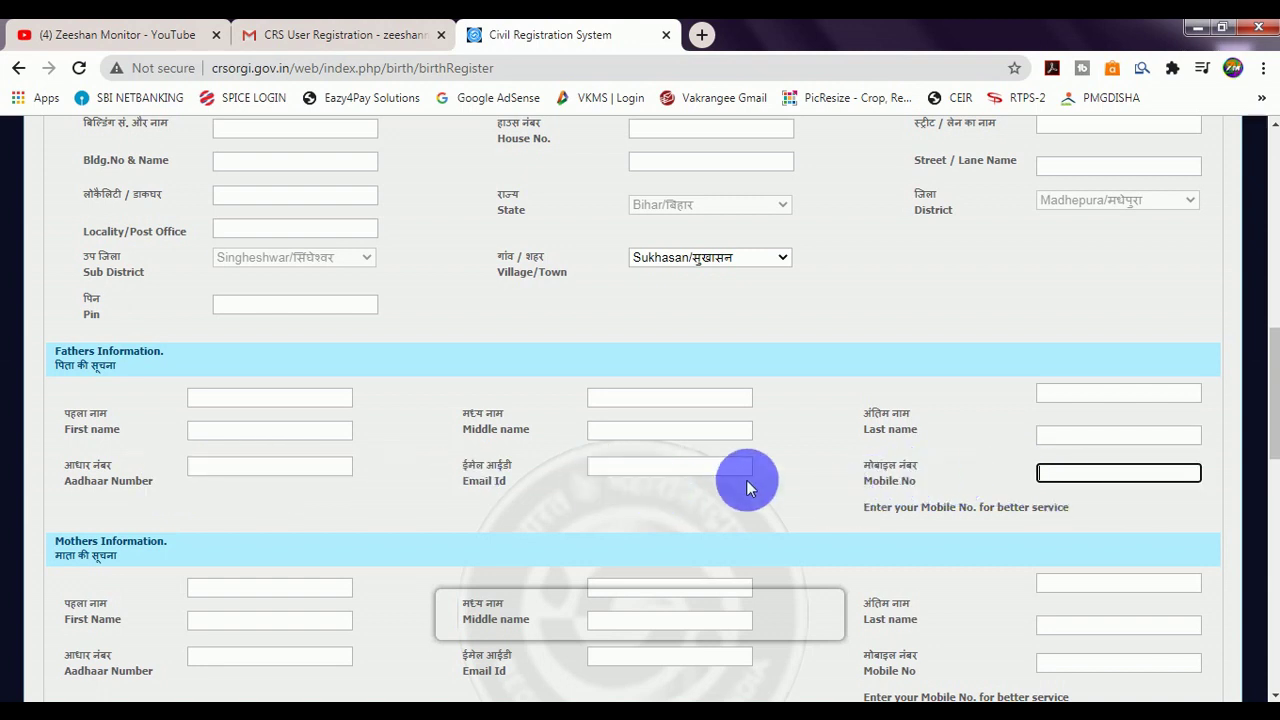
{"action": "left_click", "coordinate": [1053, 477]}
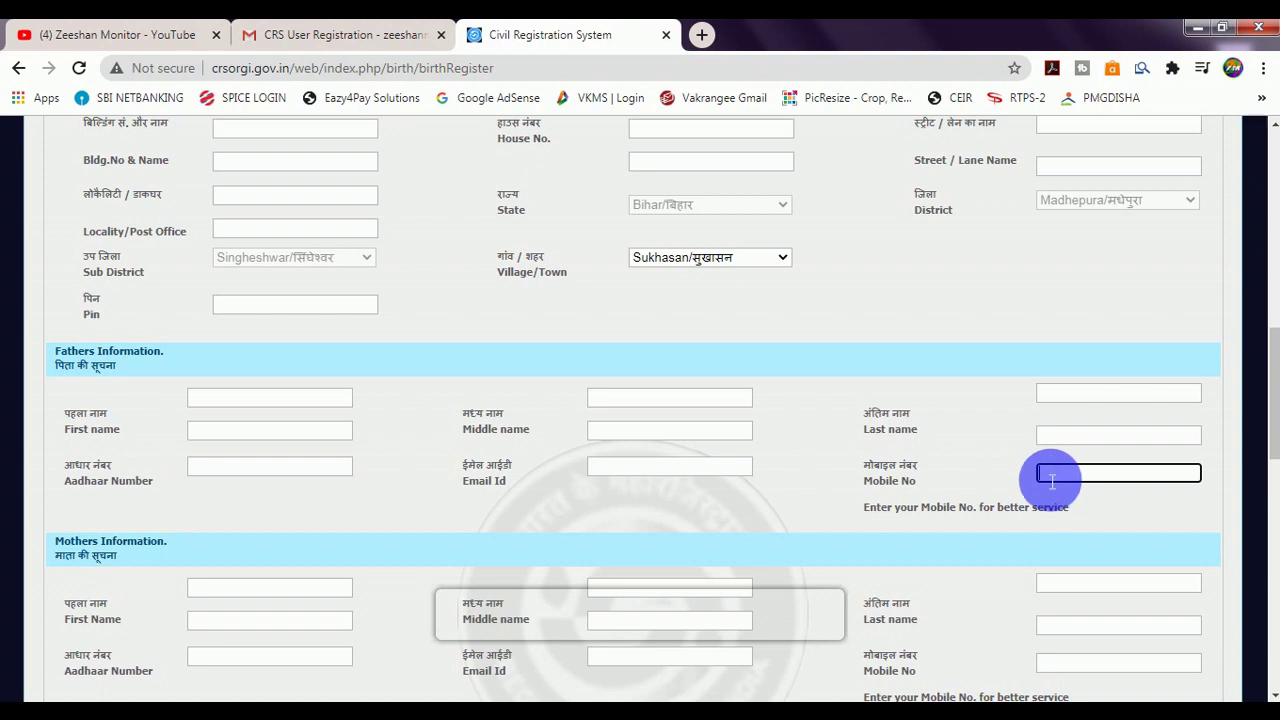
Step through the mother's Hindi and English name fields, then bring up Google Input Tools in a new tab.
{"action": "scroll", "coordinate": [1057, 466], "scroll_direction": "down", "scroll_amount": 1}
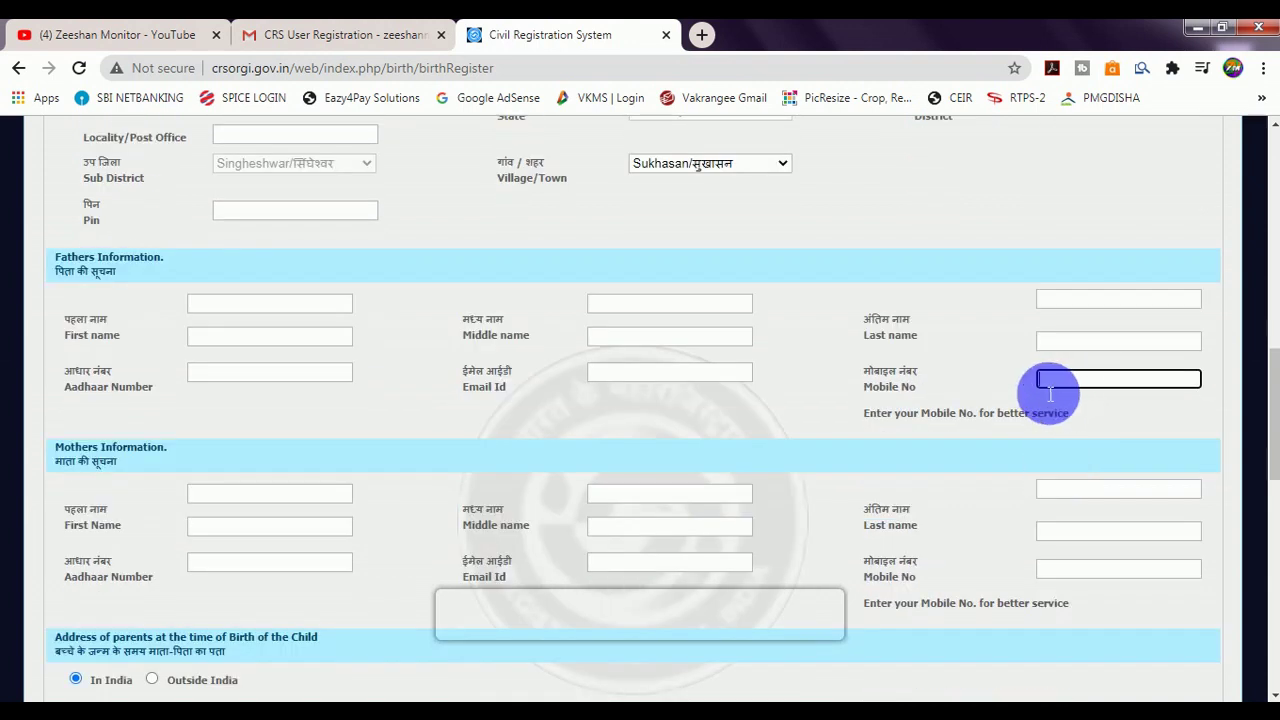
{"action": "scroll", "coordinate": [1050, 393], "scroll_direction": "down", "scroll_amount": 2}
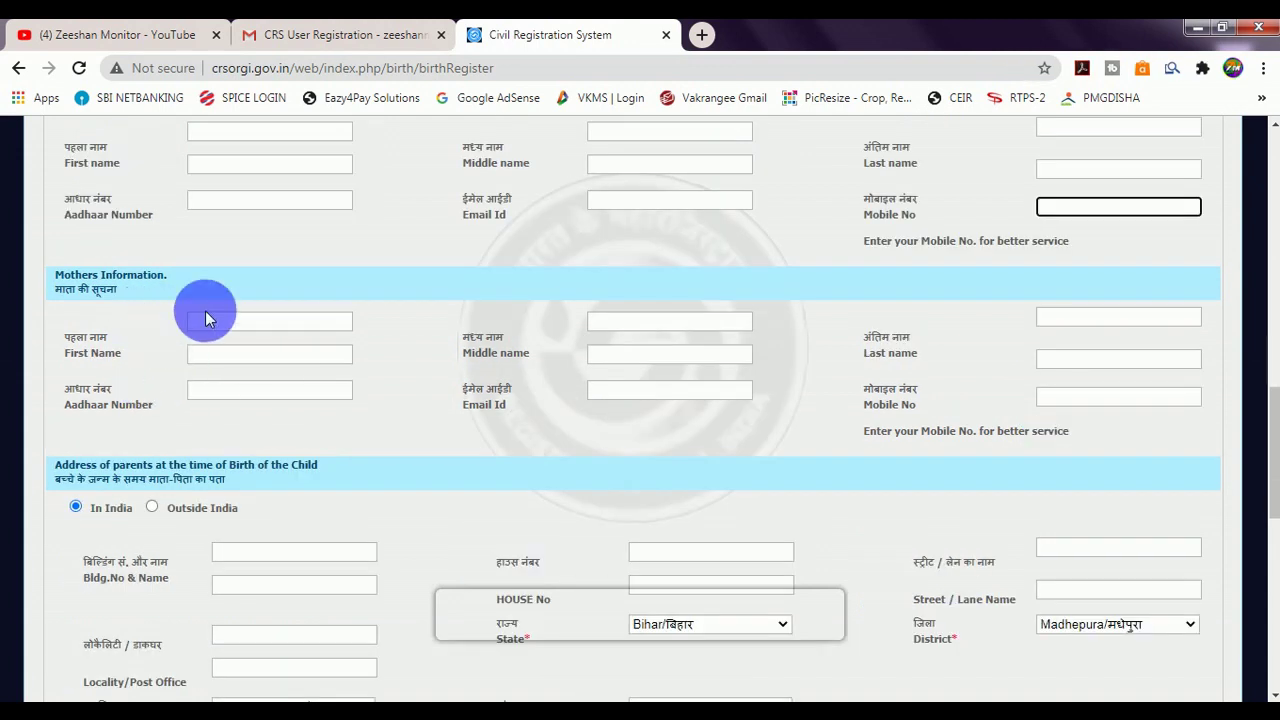
{"action": "left_click", "coordinate": [214, 322]}
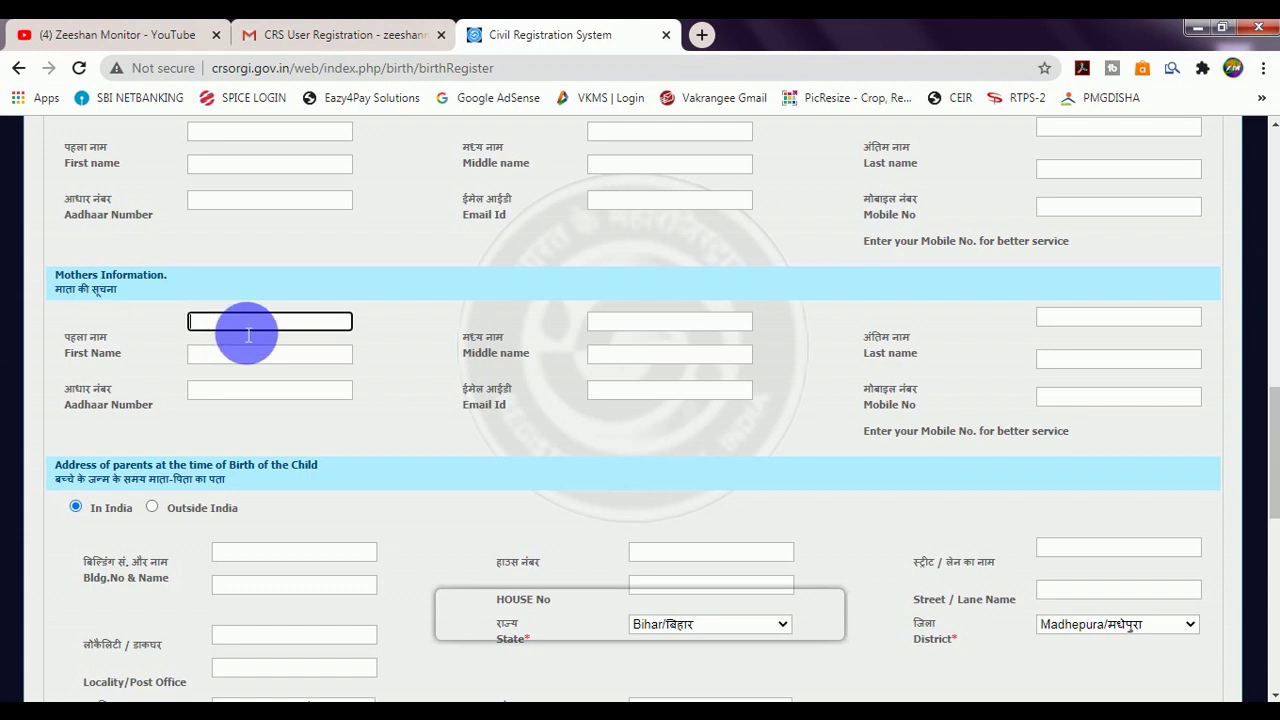
{"action": "left_click", "coordinate": [242, 355]}
{"action": "left_click", "coordinate": [616, 333]}
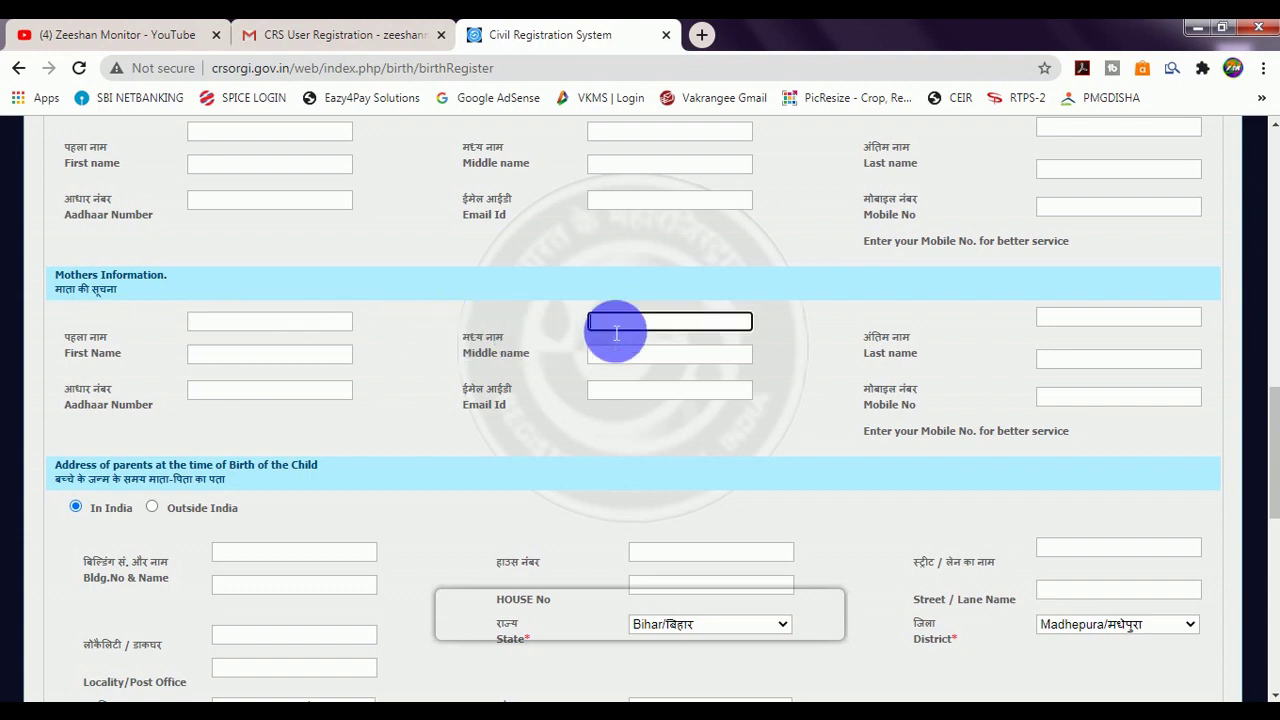
{"action": "left_click", "coordinate": [622, 356]}
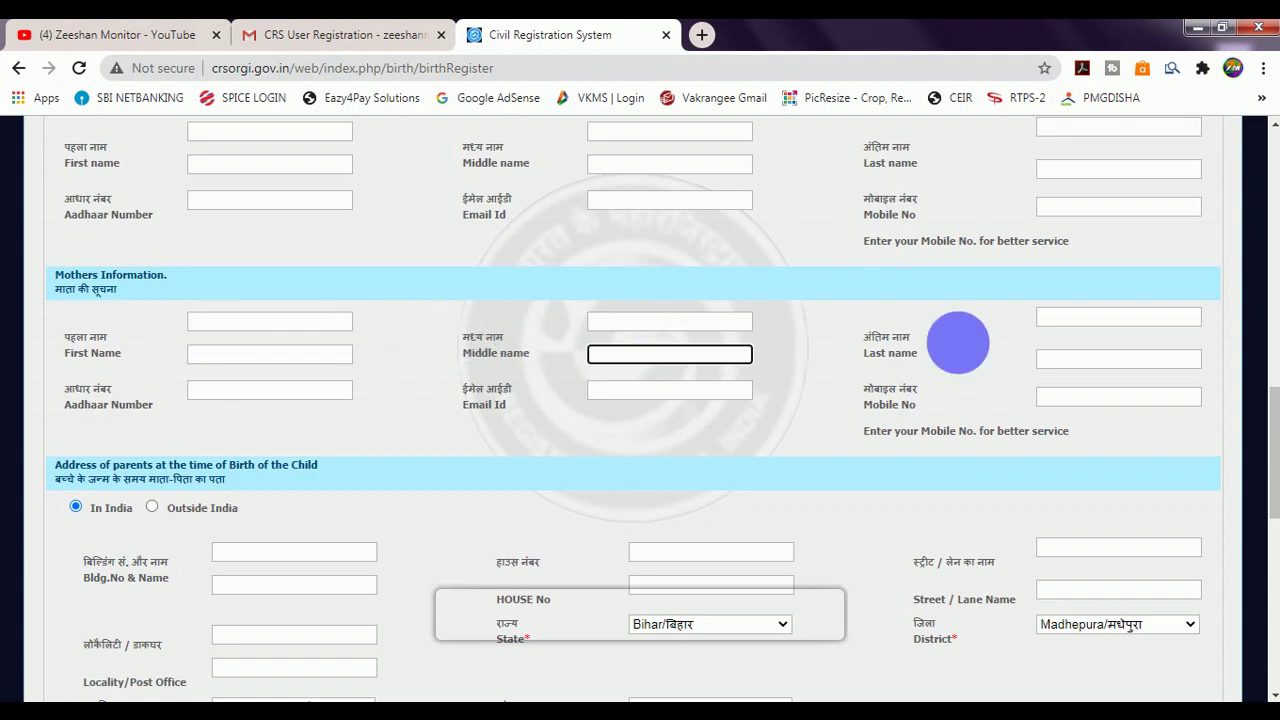
{"action": "left_click", "coordinate": [1070, 320]}
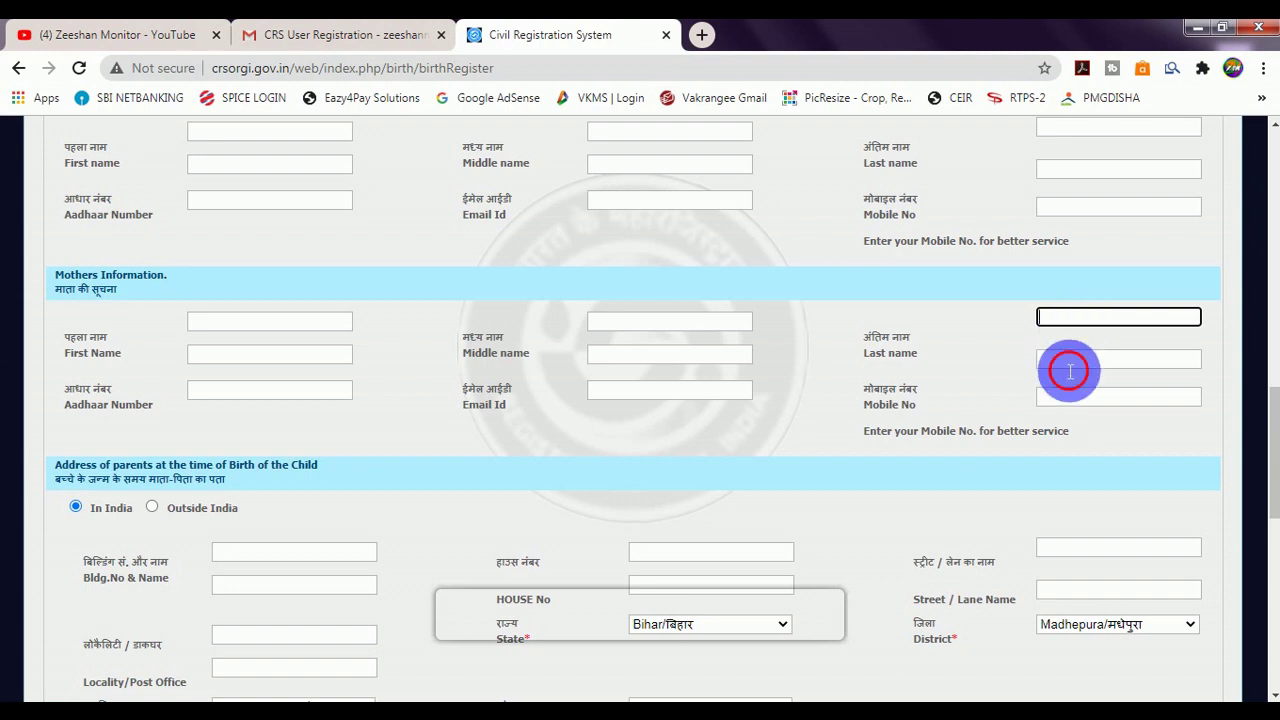
{"action": "left_click", "coordinate": [1052, 364]}
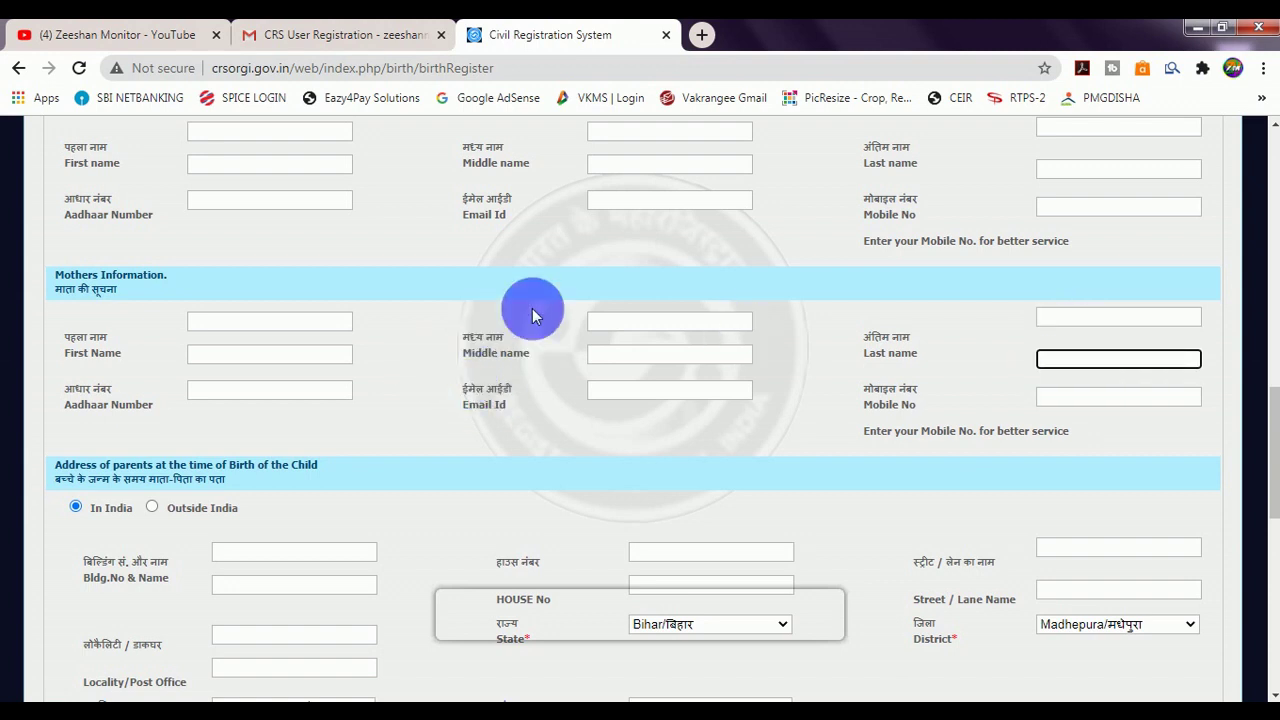
{"action": "left_click", "coordinate": [713, 34]}
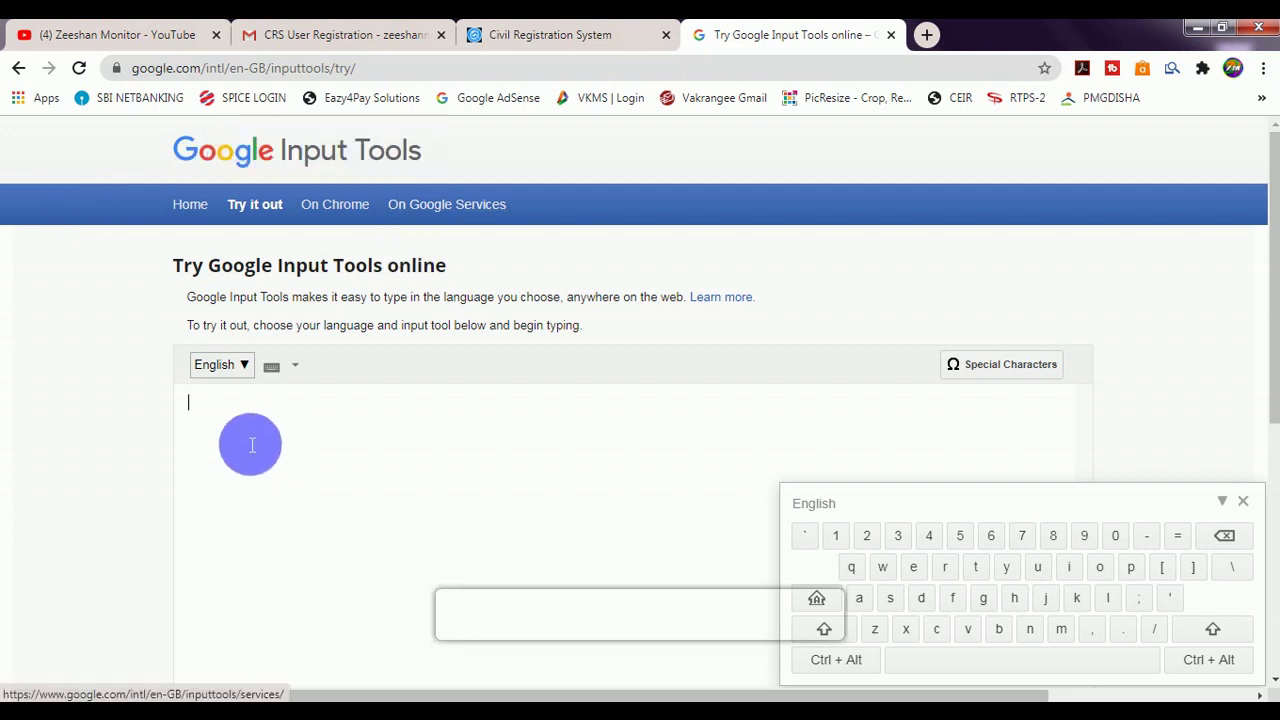
Set Google Input Tools to Hindi, transliterate the two-word name into Devanagari, and return to the form.
{"action": "left_click", "coordinate": [226, 367]}
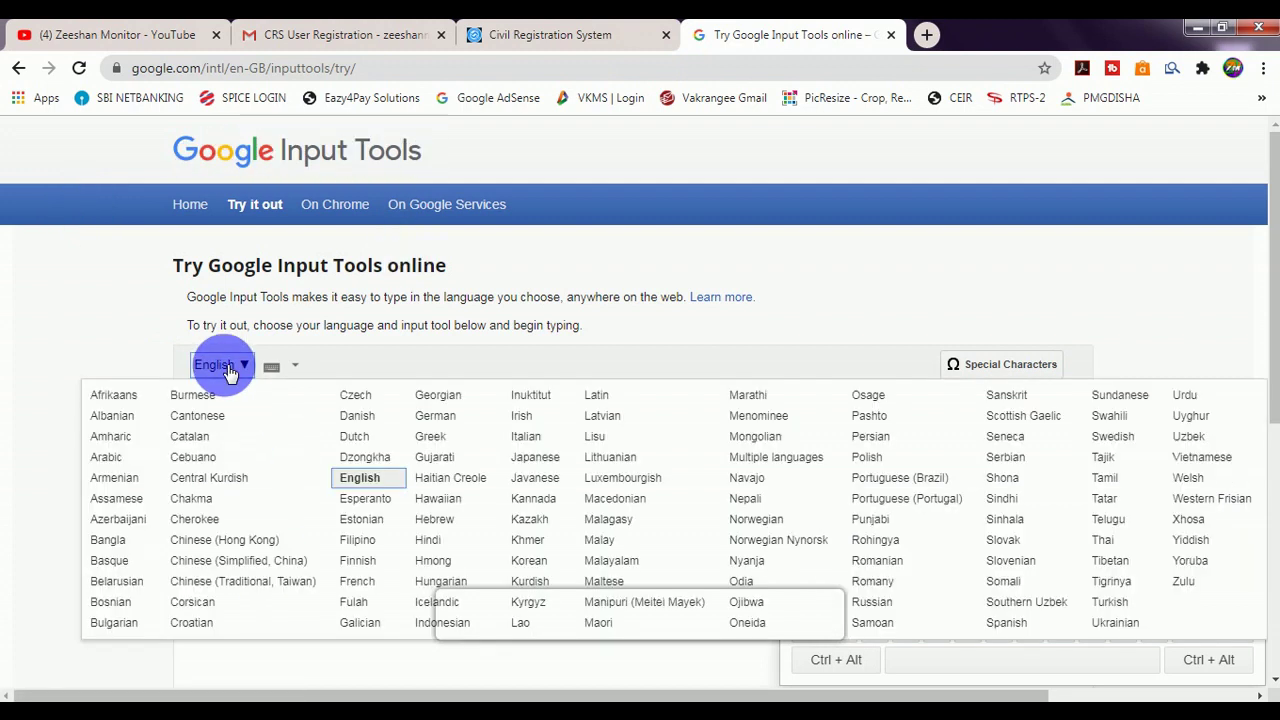
{"action": "left_click", "coordinate": [430, 538]}
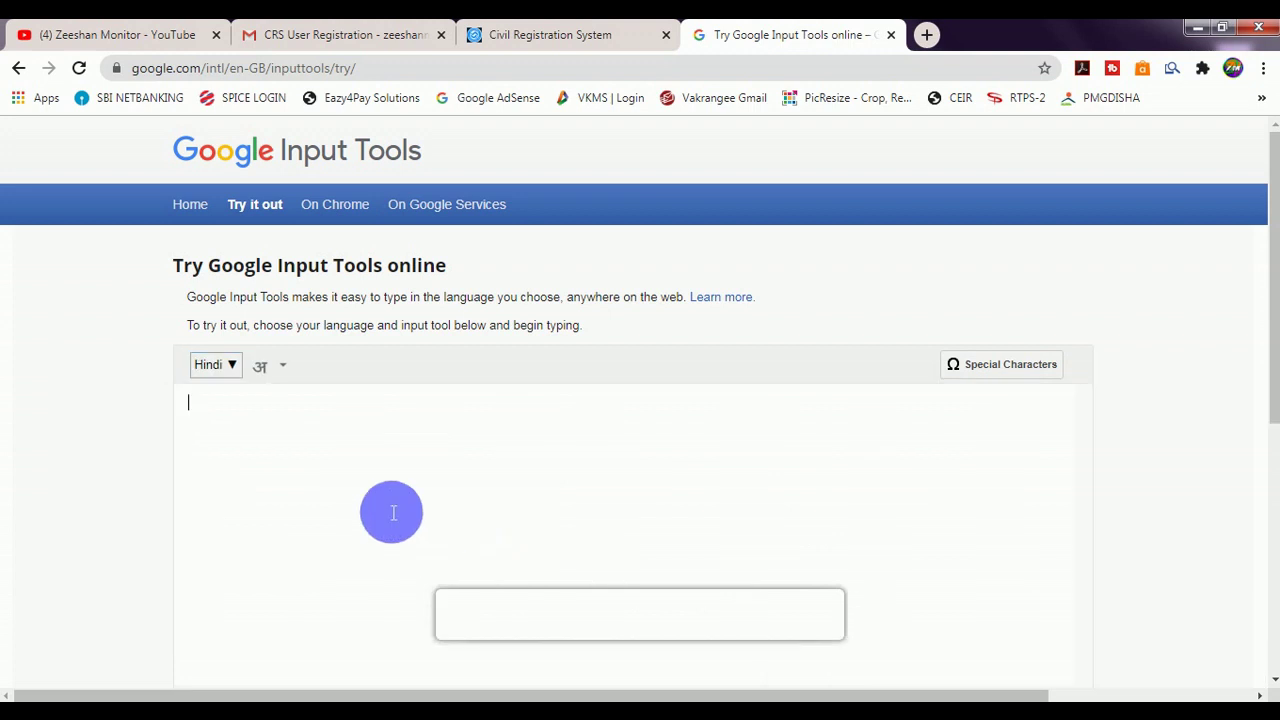
{"action": "type", "text": "ZEESHAN"}
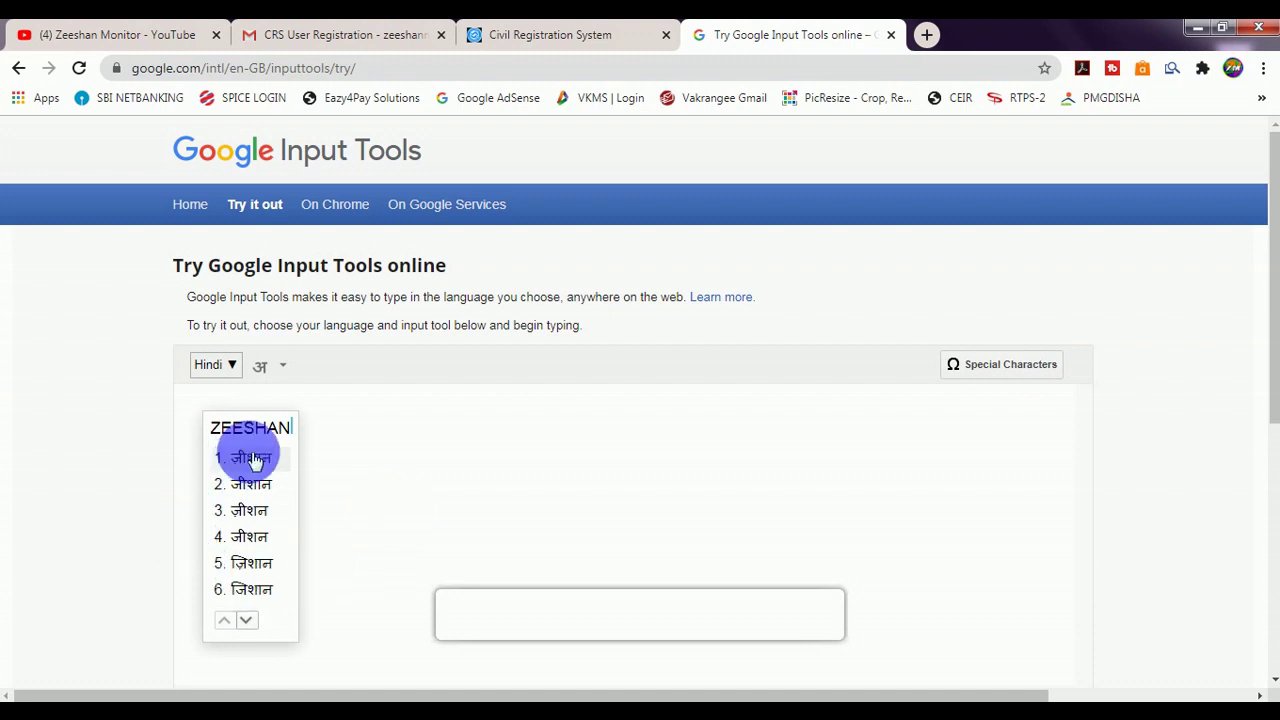
{"action": "left_click", "coordinate": [250, 563]}
{"action": "type", "text": "M"}
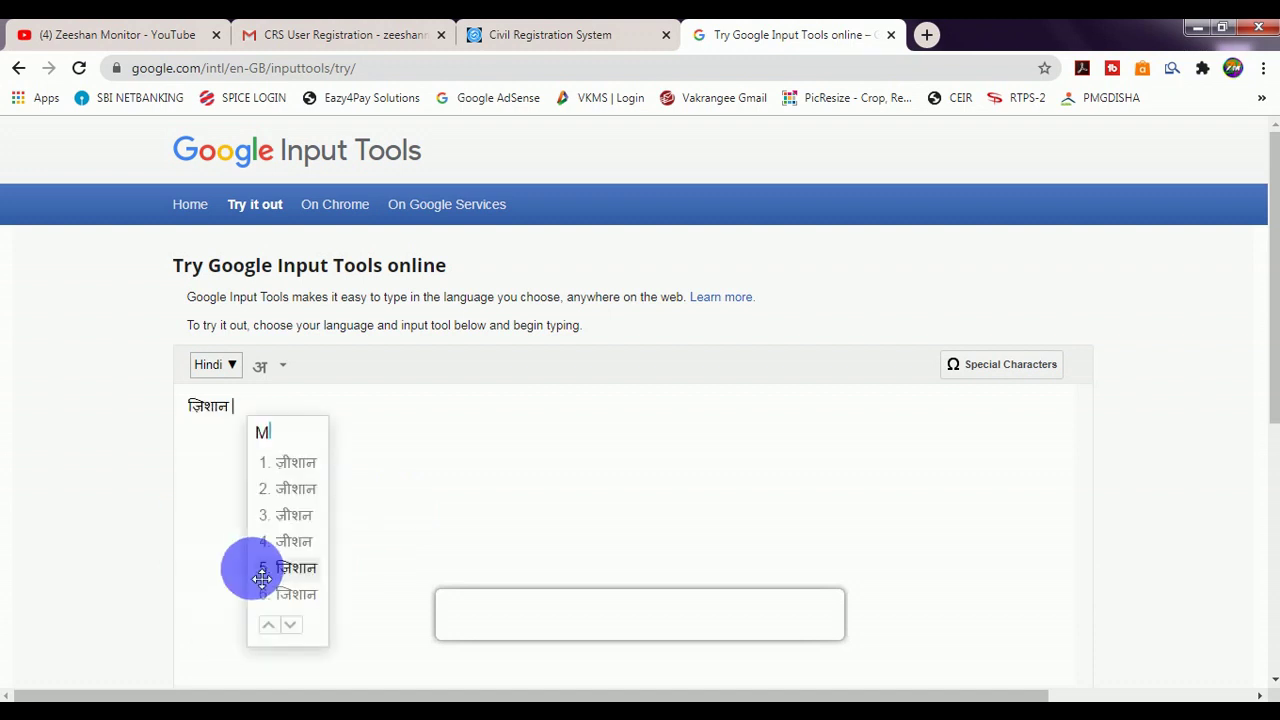
{"action": "type", "text": "ONITOR"}
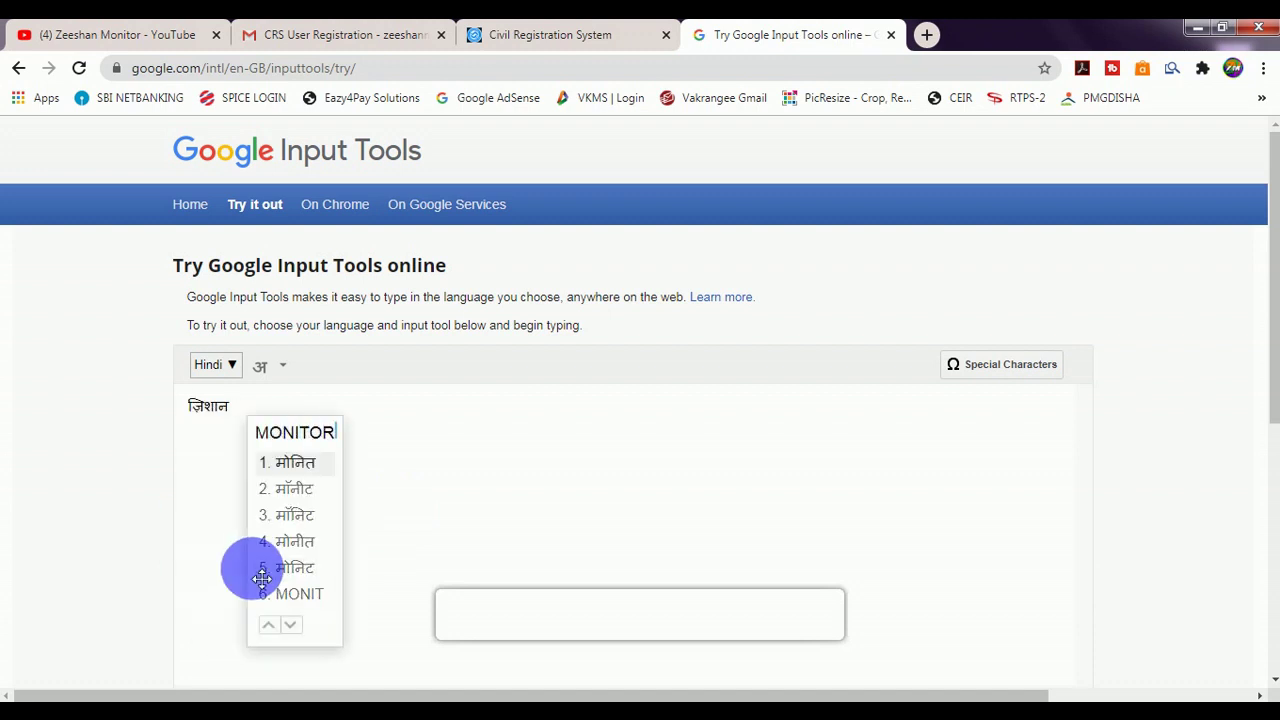
{"action": "left_click", "coordinate": [290, 466]}
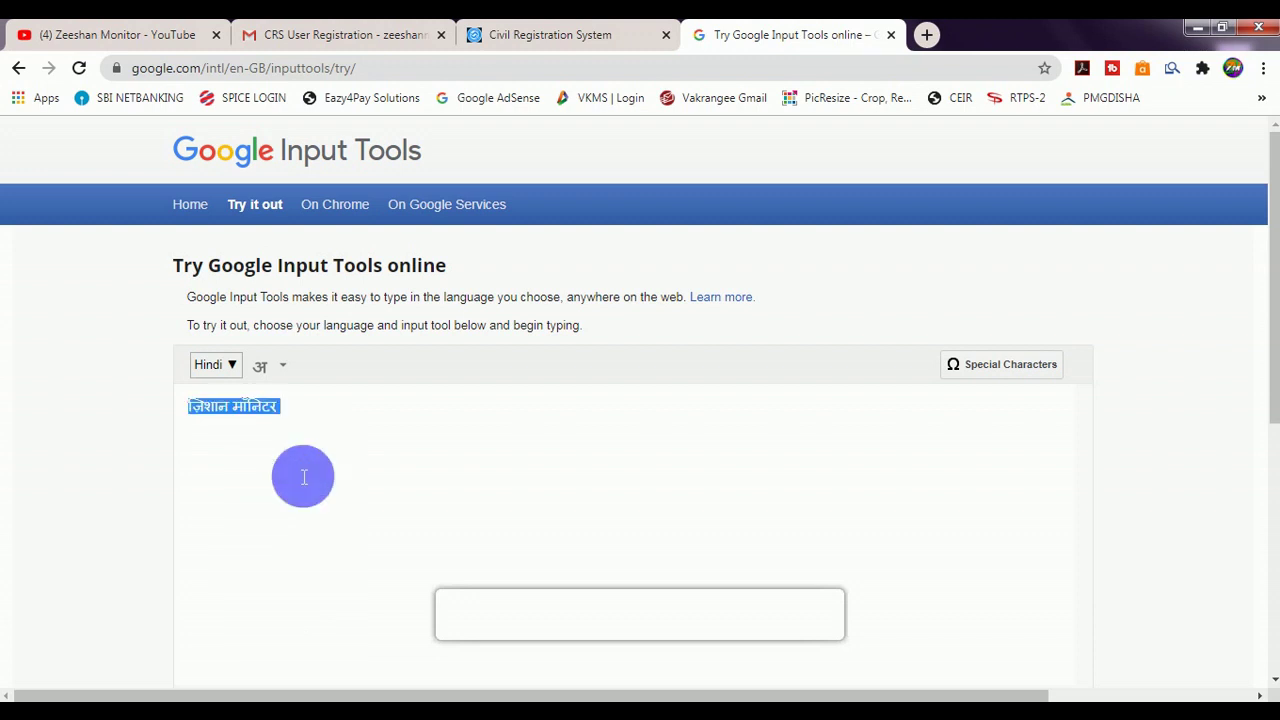
{"action": "left_click", "coordinate": [470, 34]}
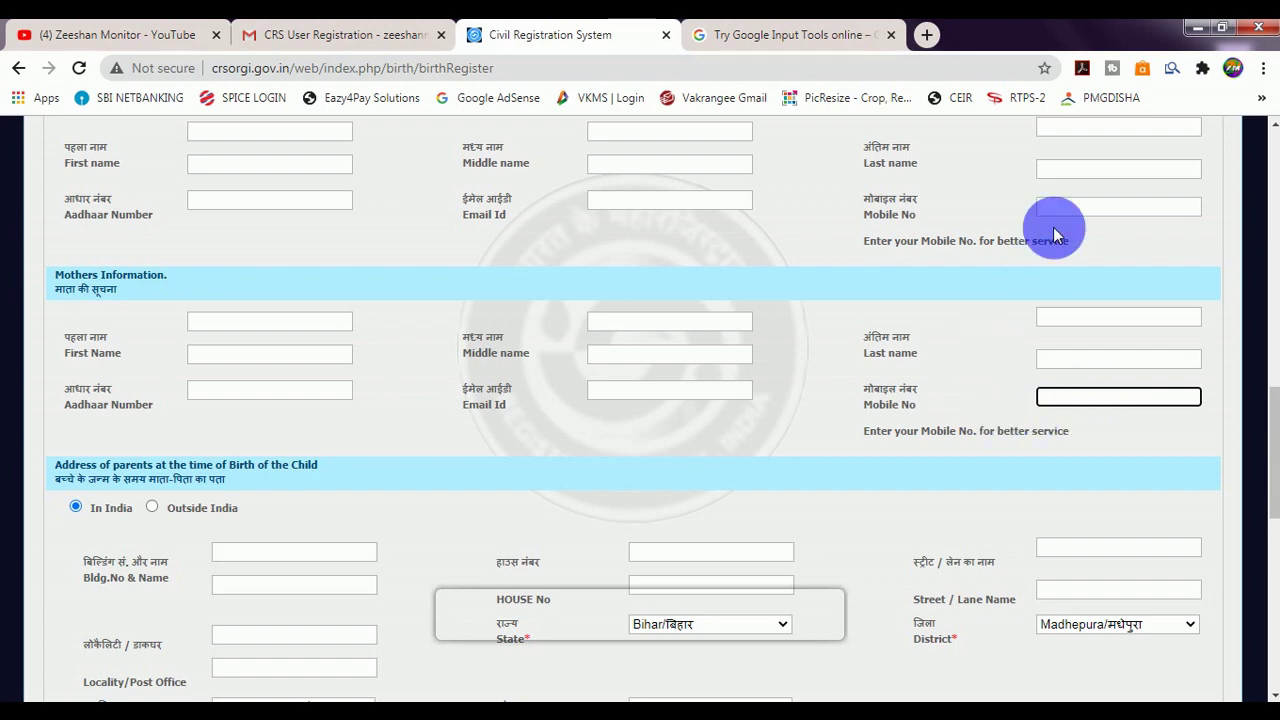
{"action": "scroll", "coordinate": [940, 360], "scroll_direction": "down", "scroll_amount": 3}
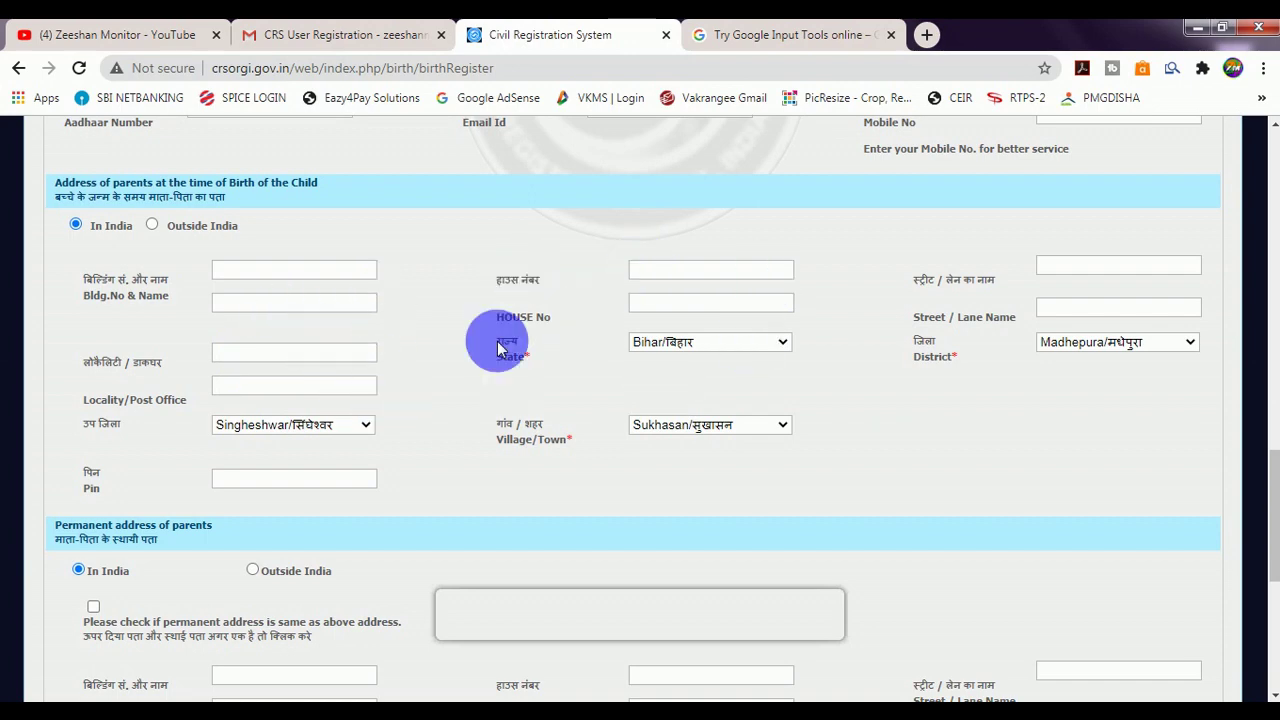
{"action": "scroll", "coordinate": [588, 373], "scroll_direction": "down", "scroll_amount": 1}
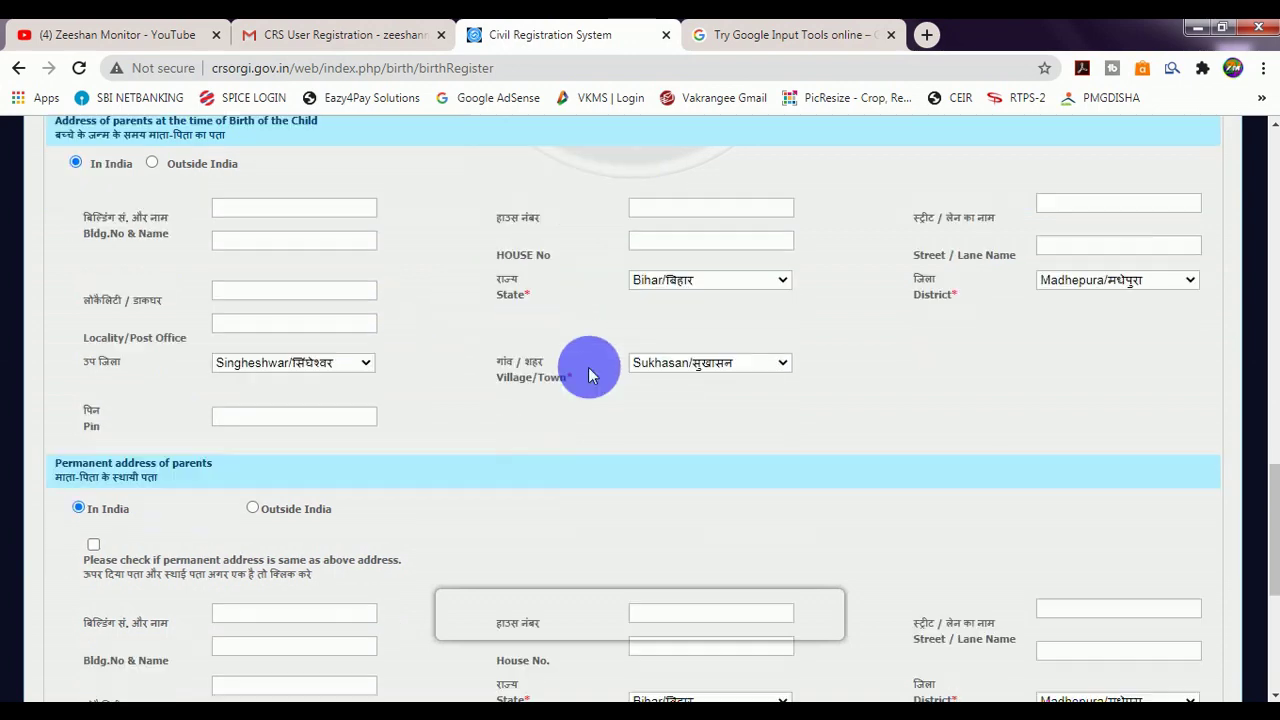
{"action": "scroll", "coordinate": [588, 373], "scroll_direction": "down", "scroll_amount": 3}
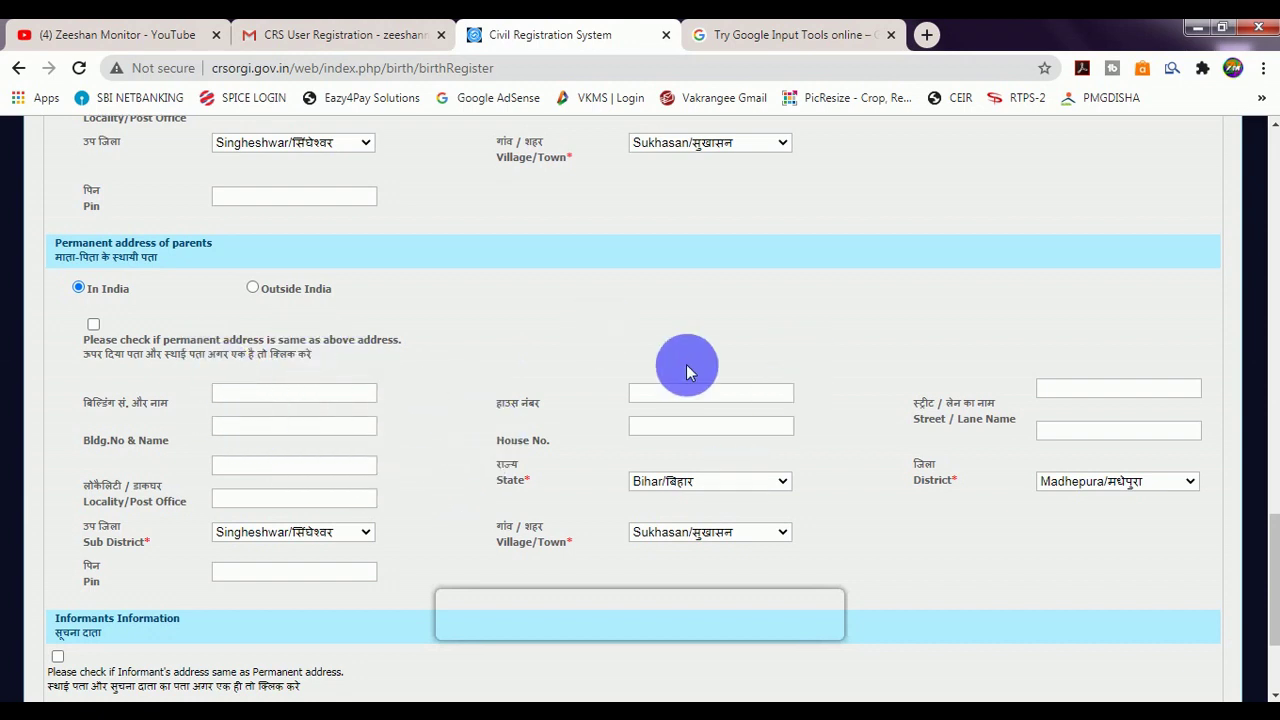
{"action": "scroll", "coordinate": [470, 455], "scroll_direction": "up", "scroll_amount": 1}
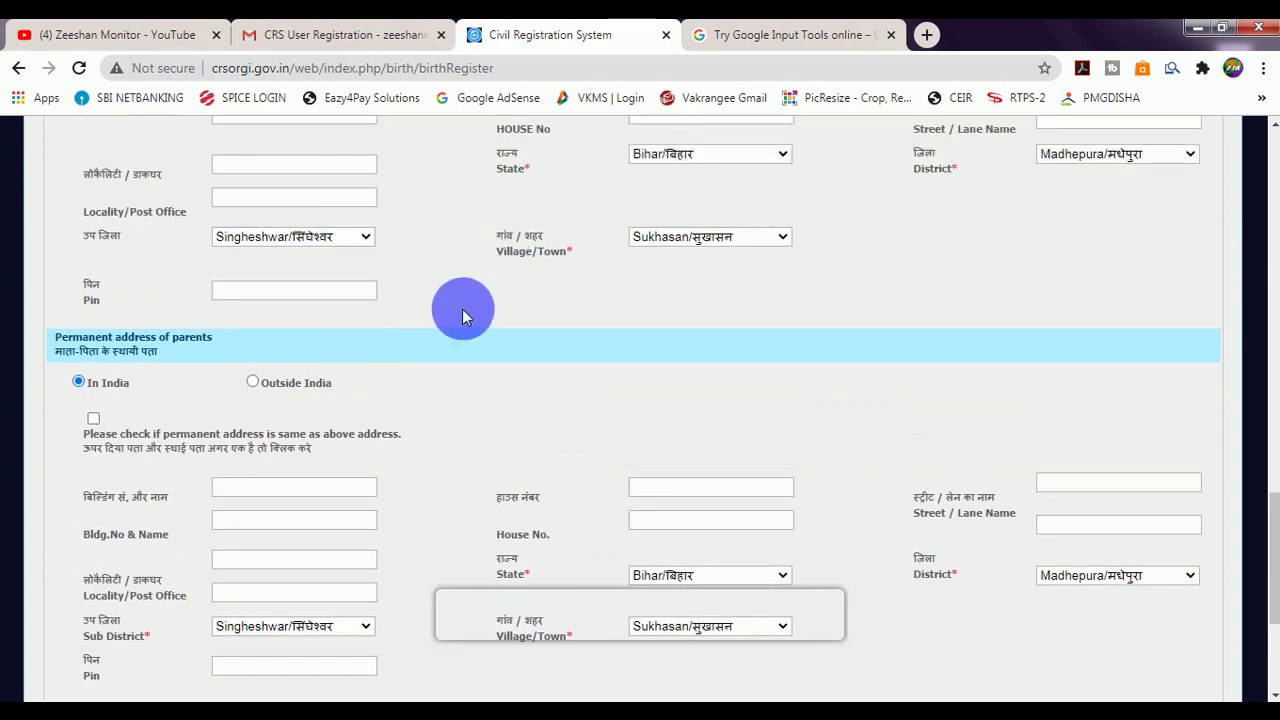
{"action": "scroll", "coordinate": [491, 449], "scroll_direction": "down", "scroll_amount": 2}
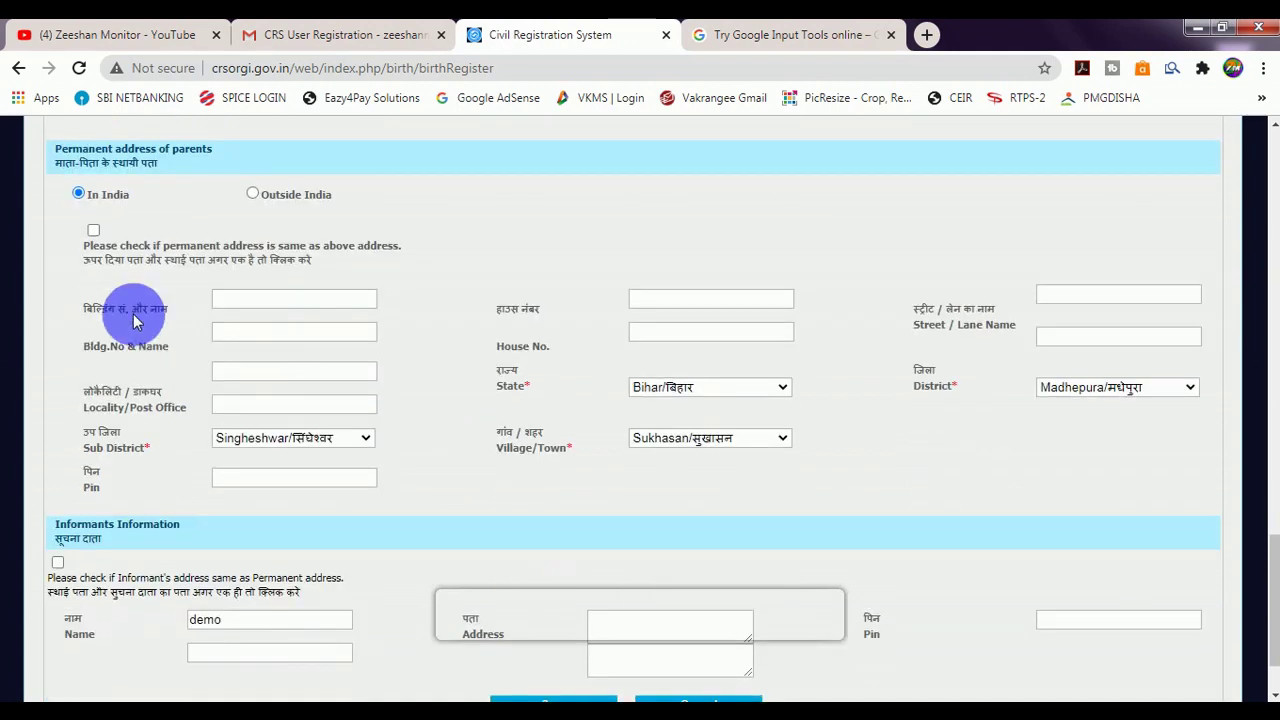
Tick 'permanent address same as above' and 'Informant's address same as Permanent address', then save.
{"action": "left_click", "coordinate": [93, 231]}
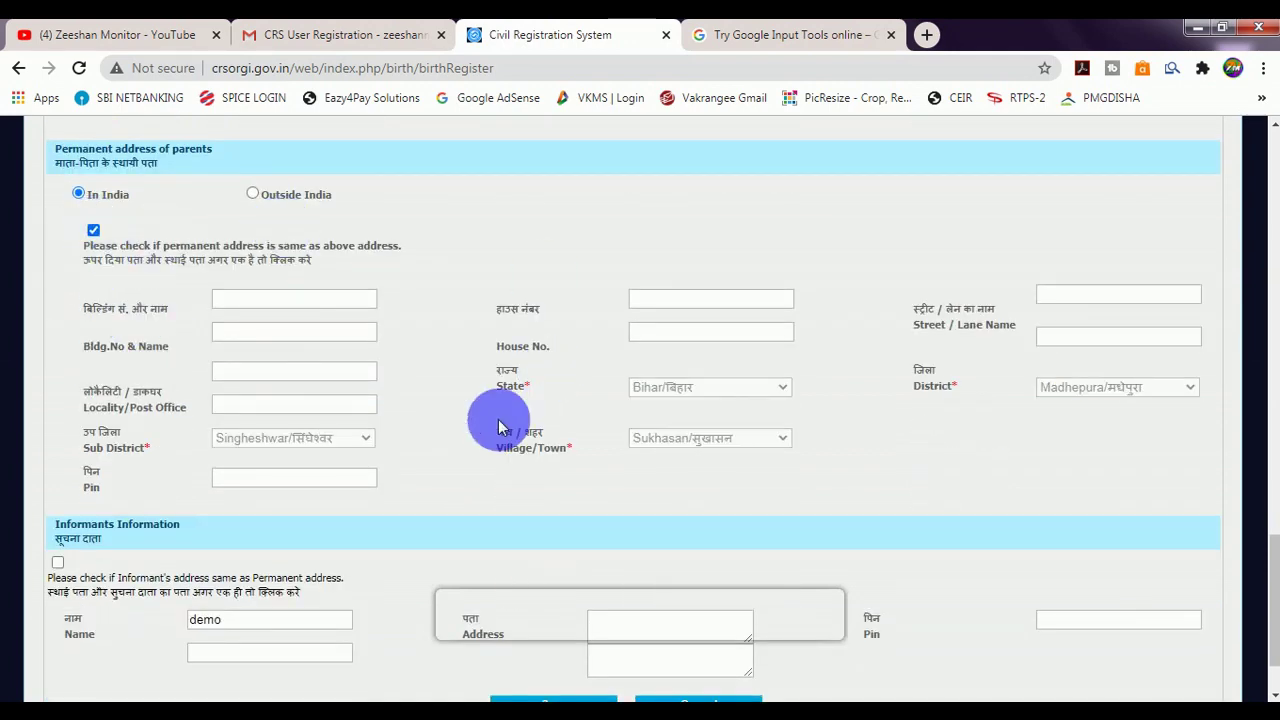
{"action": "scroll", "coordinate": [500, 425], "scroll_direction": "down", "scroll_amount": 1}
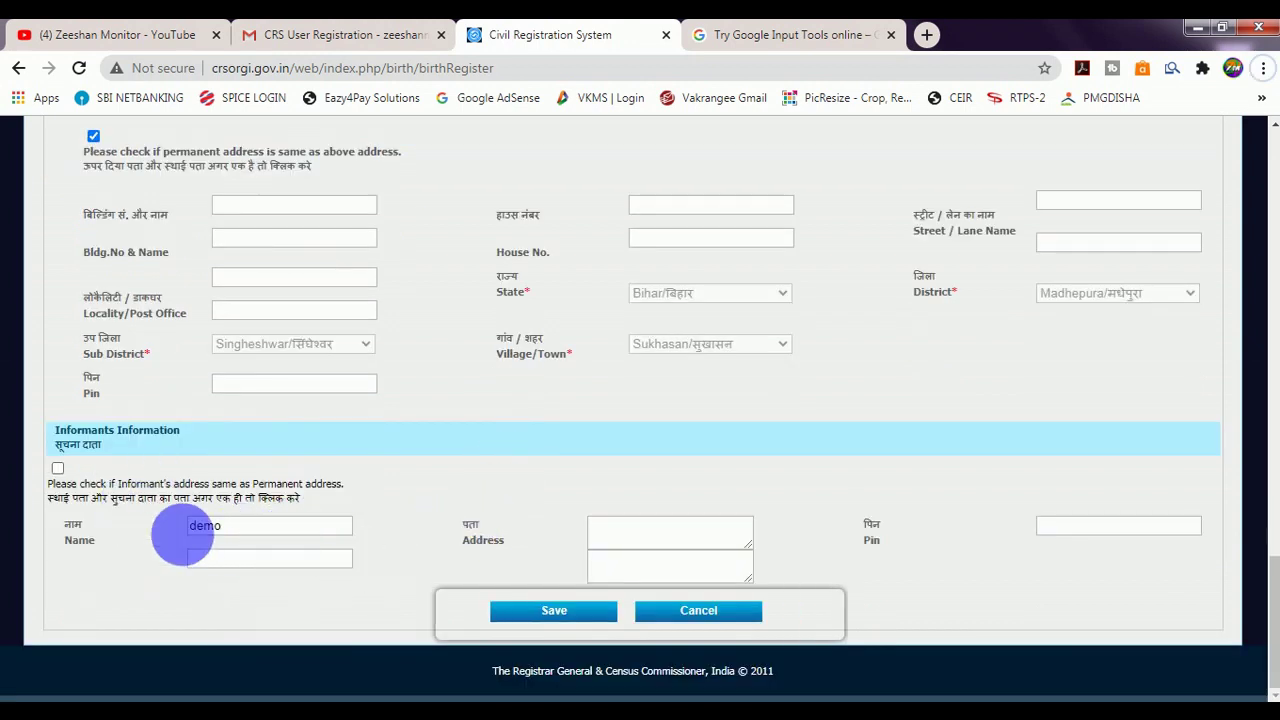
{"action": "left_click", "coordinate": [237, 533]}
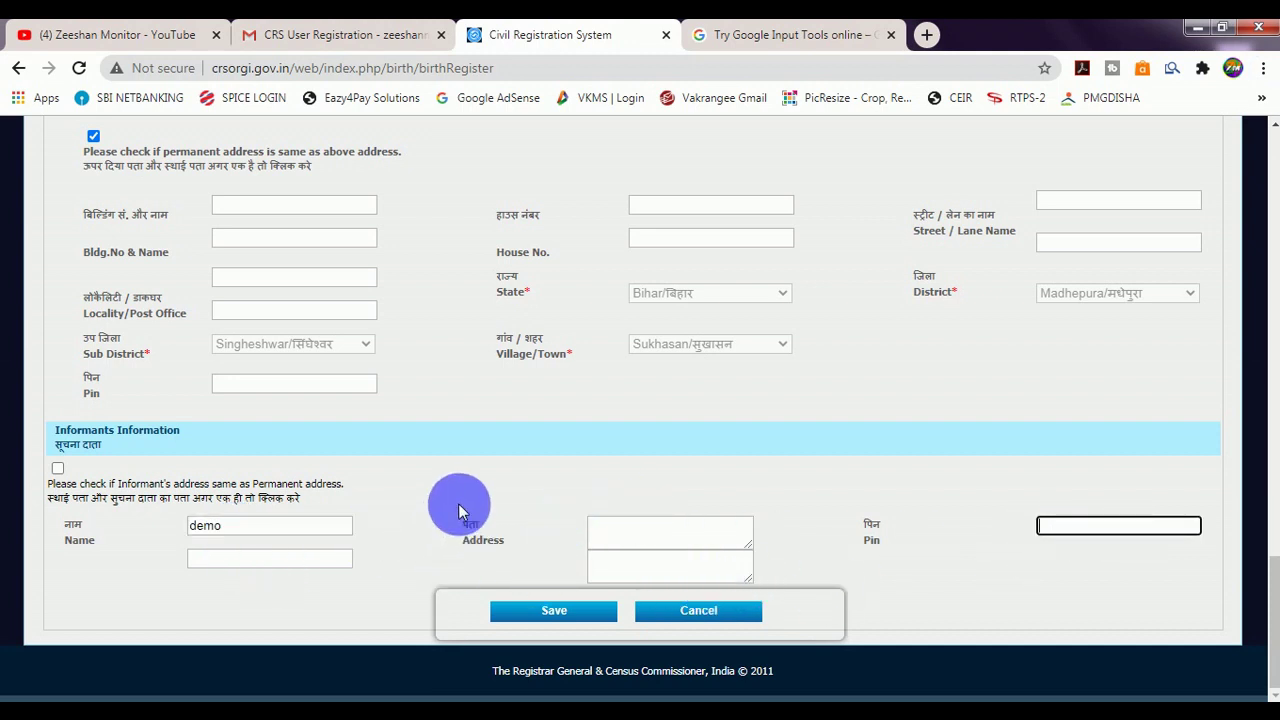
{"action": "left_click", "coordinate": [57, 470]}
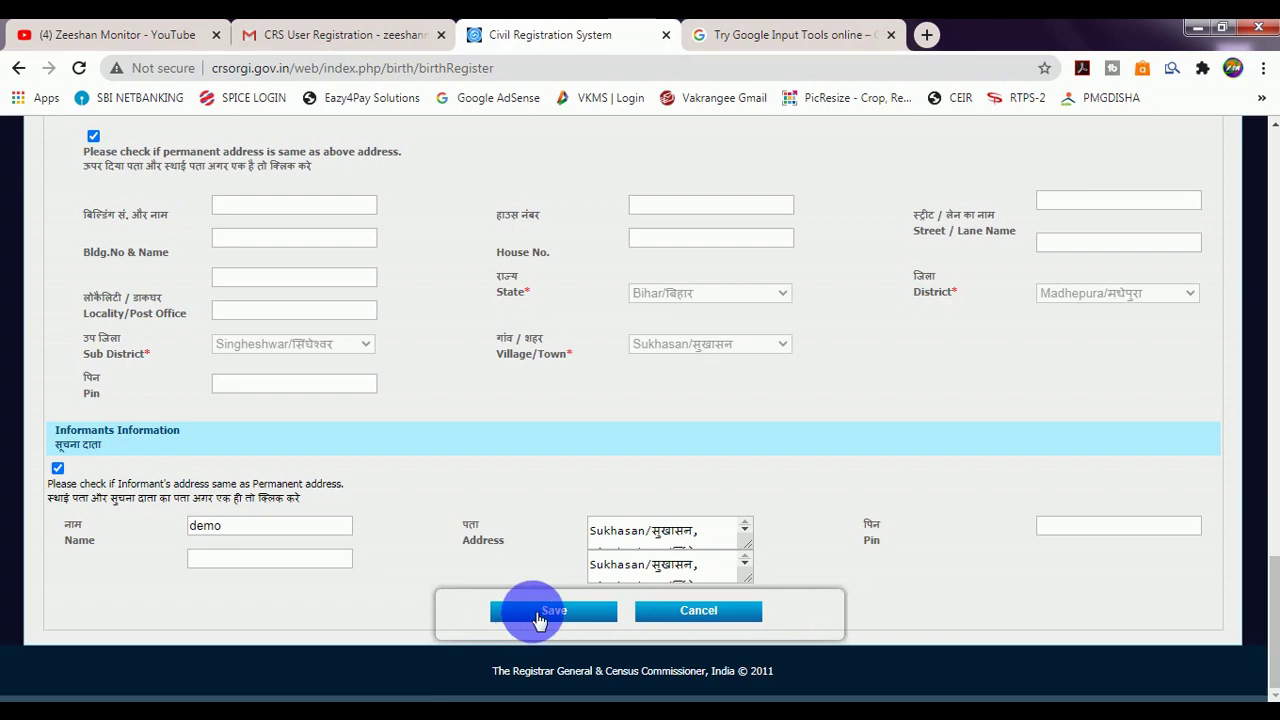
{"action": "left_click", "coordinate": [540, 612]}
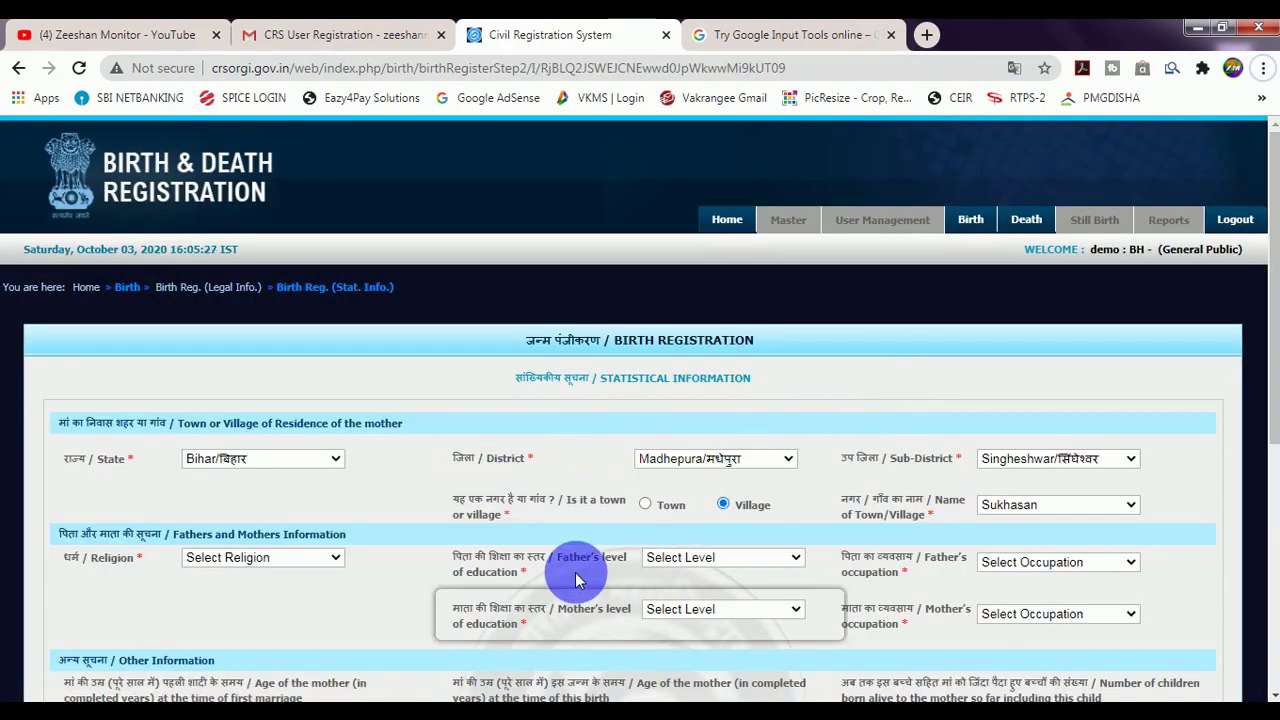
Keep Bihar as the mother's state, set religion to Islam and father's education to Secondary/Matric Class X.
{"action": "left_click", "coordinate": [238, 465]}
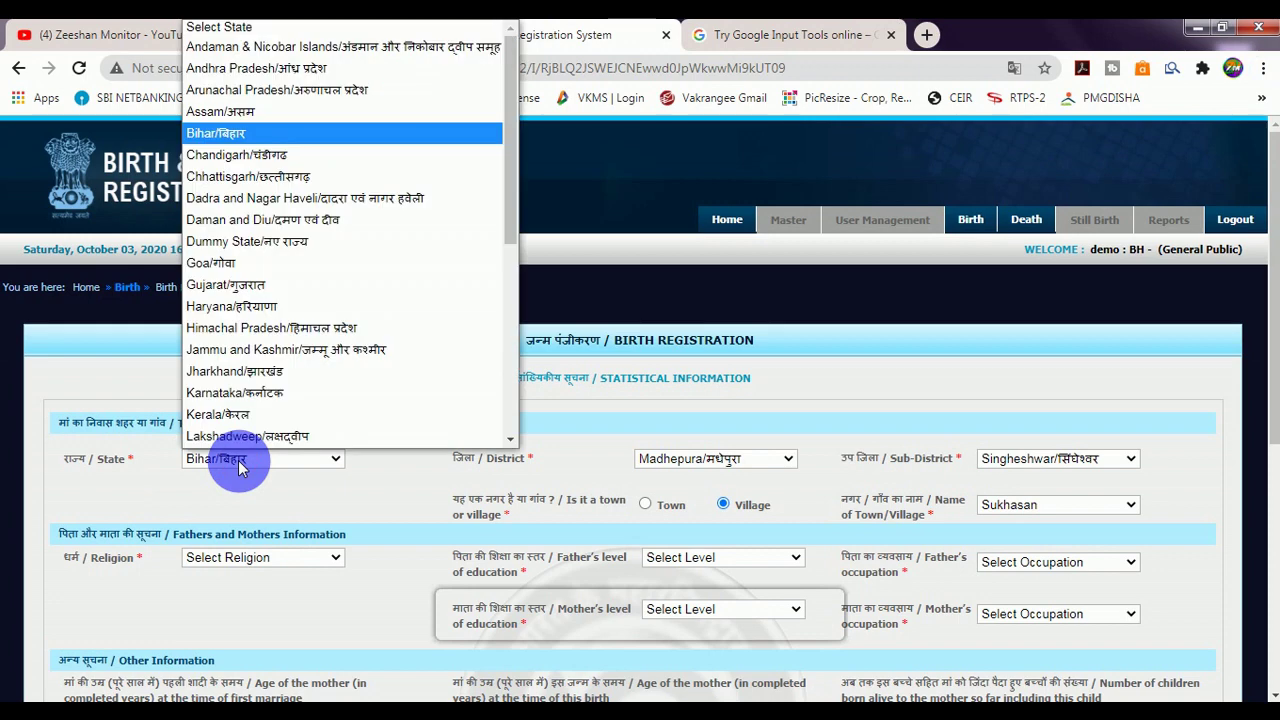
{"action": "left_click", "coordinate": [240, 485]}
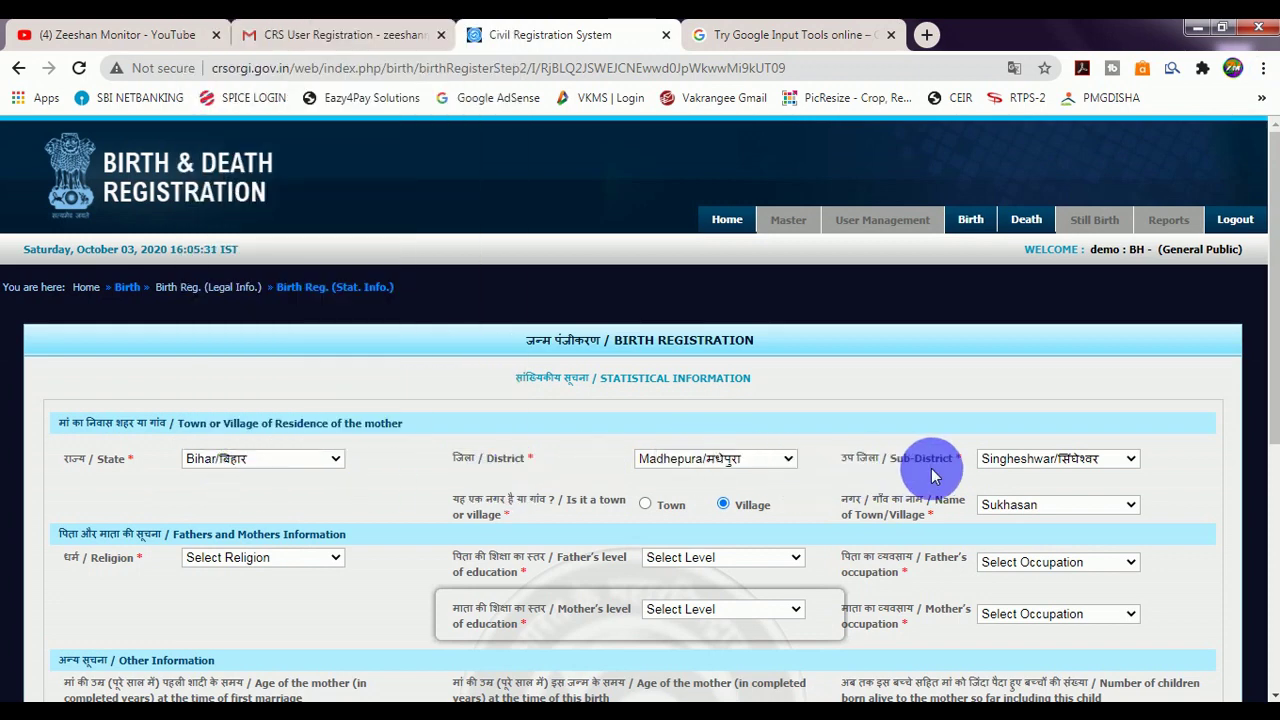
{"action": "scroll", "coordinate": [944, 477], "scroll_direction": "down", "scroll_amount": 1}
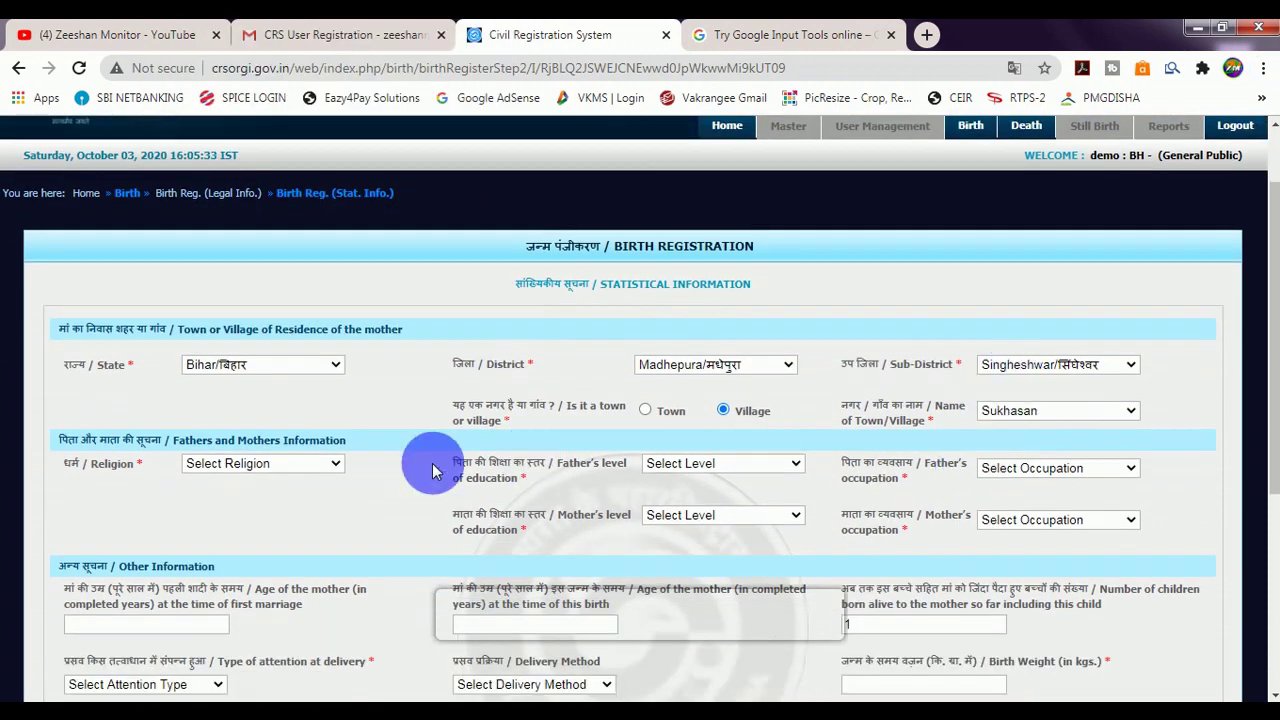
{"action": "left_click", "coordinate": [240, 472]}
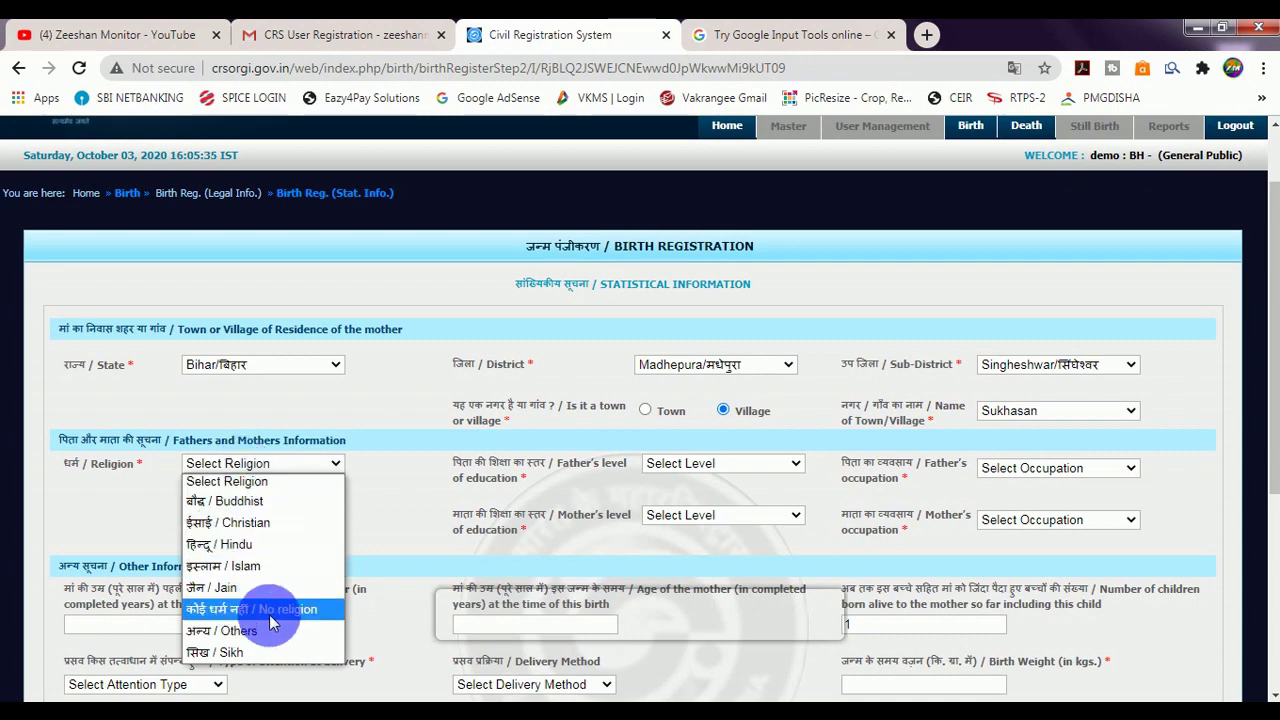
{"action": "left_click", "coordinate": [225, 566]}
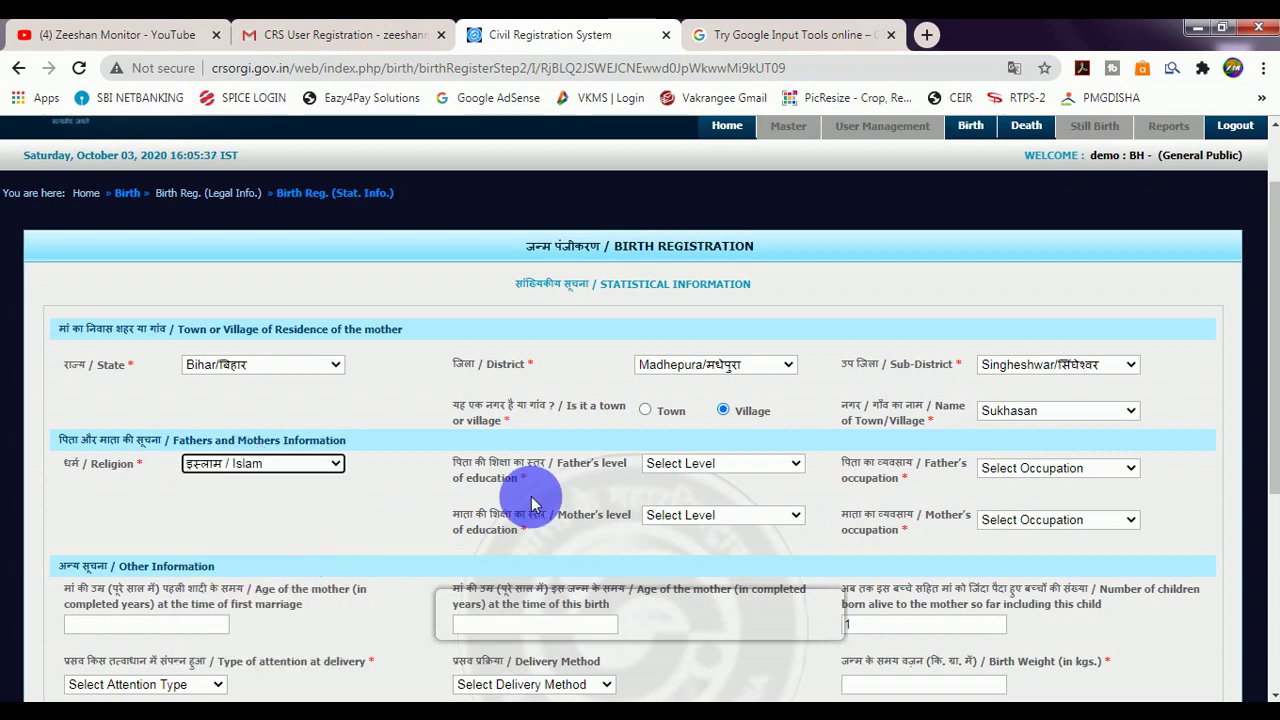
{"action": "left_click", "coordinate": [681, 464]}
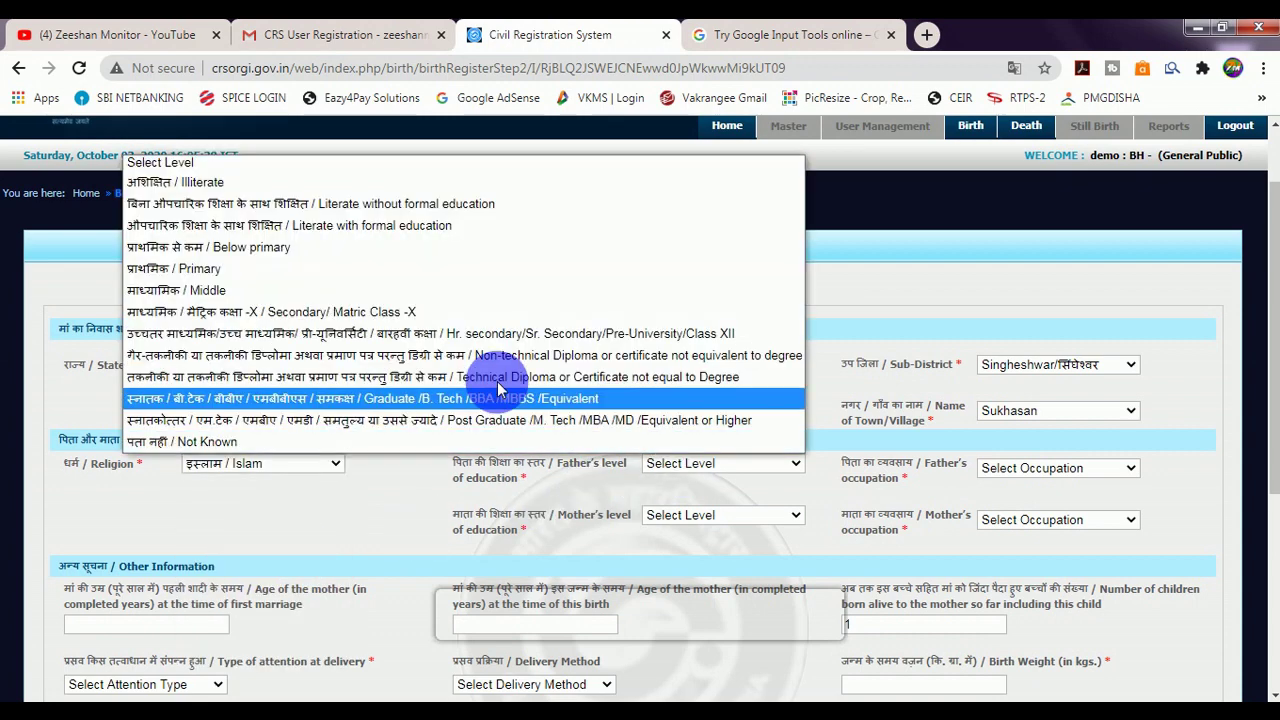
{"action": "left_click", "coordinate": [334, 318]}
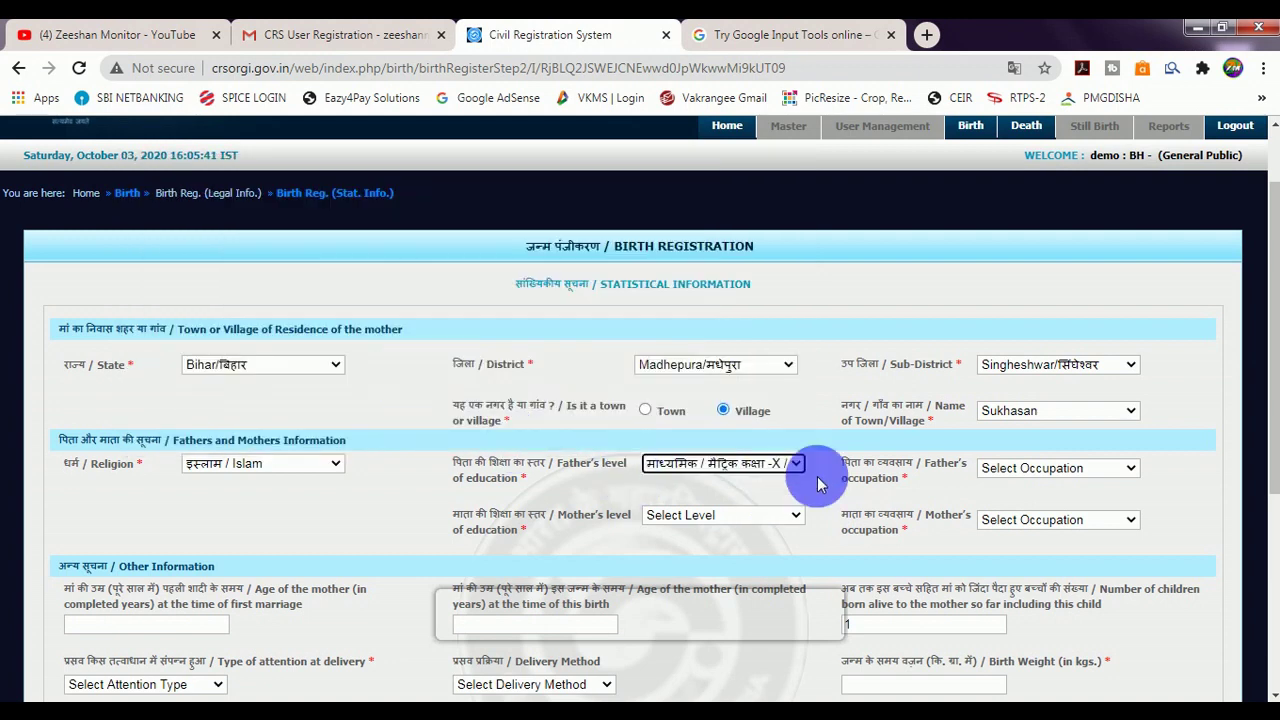
Set both parents' occupations to Not Known and the mother's education to Middle.
{"action": "left_click", "coordinate": [1000, 468]}
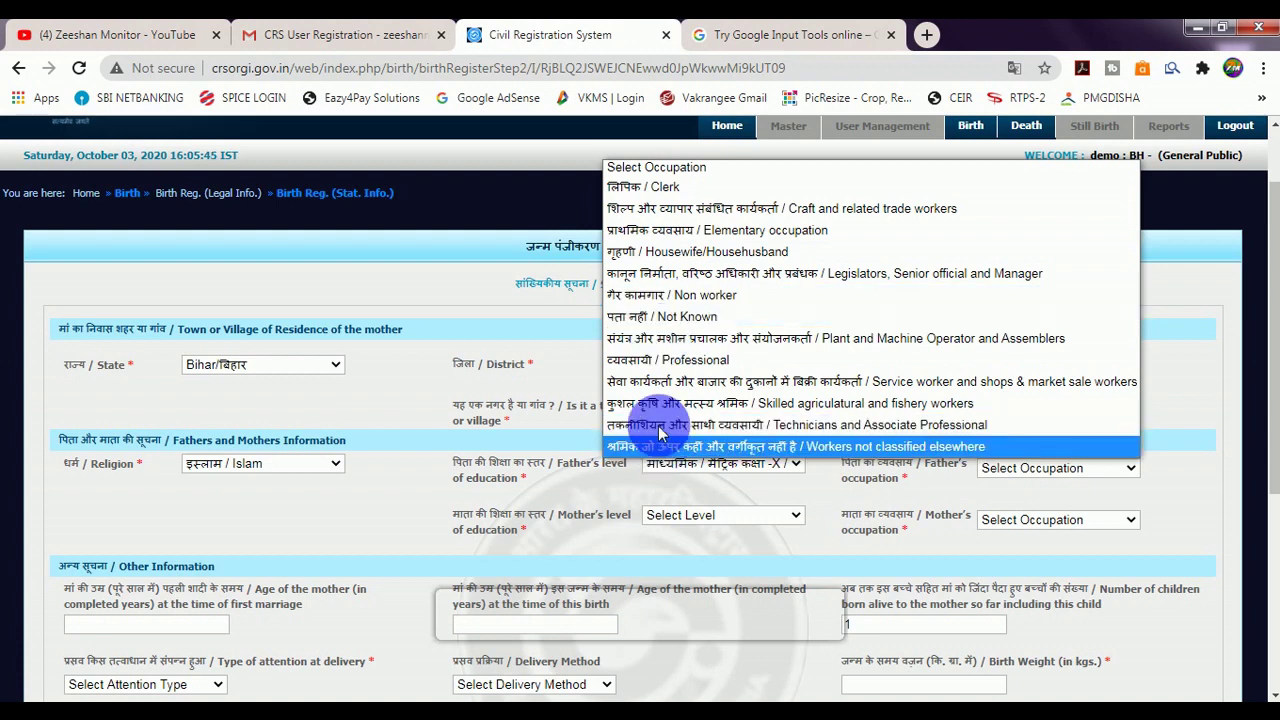
{"action": "left_click", "coordinate": [636, 326]}
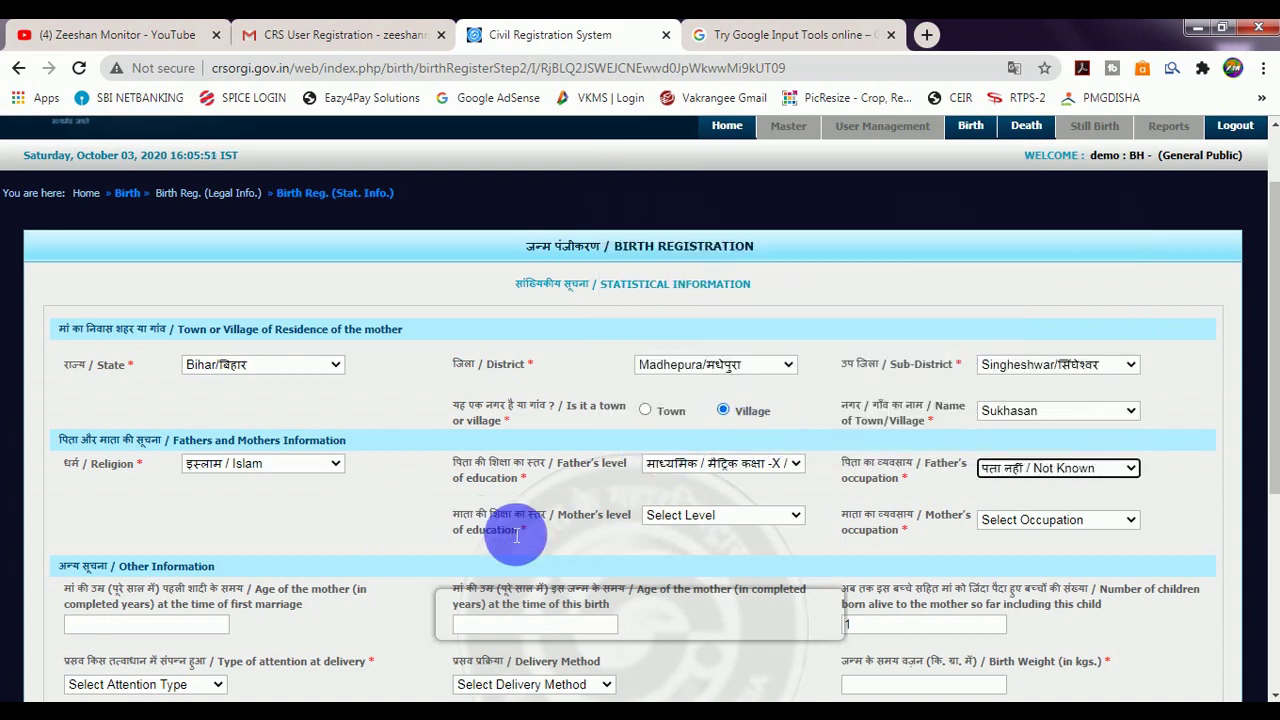
{"action": "left_click", "coordinate": [720, 511]}
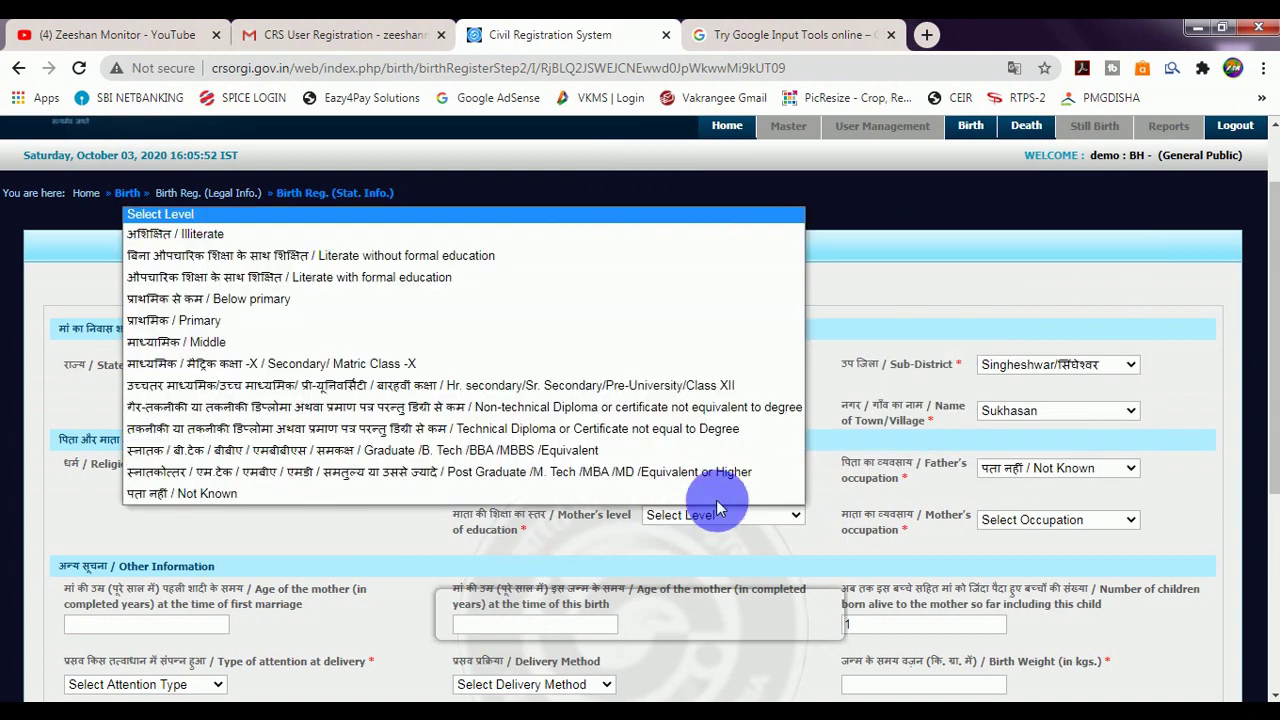
{"action": "left_click", "coordinate": [291, 341]}
{"action": "left_click", "coordinate": [1003, 522]}
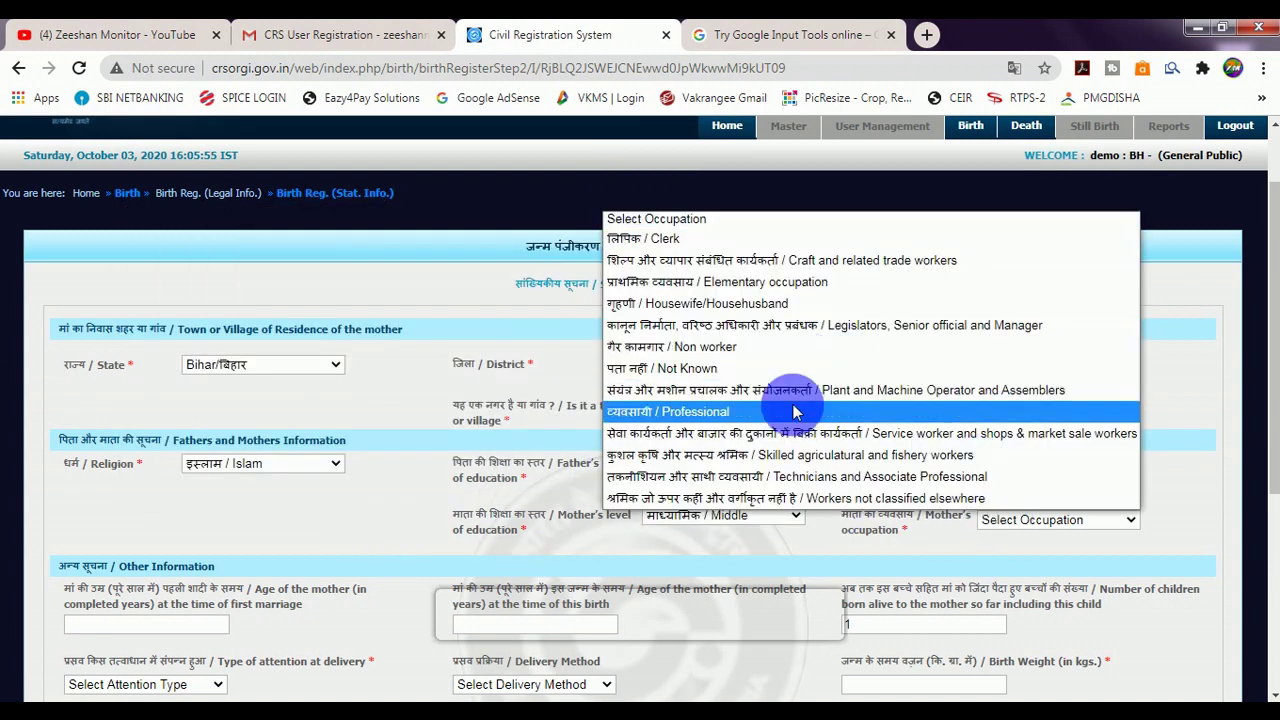
{"action": "left_click", "coordinate": [710, 378]}
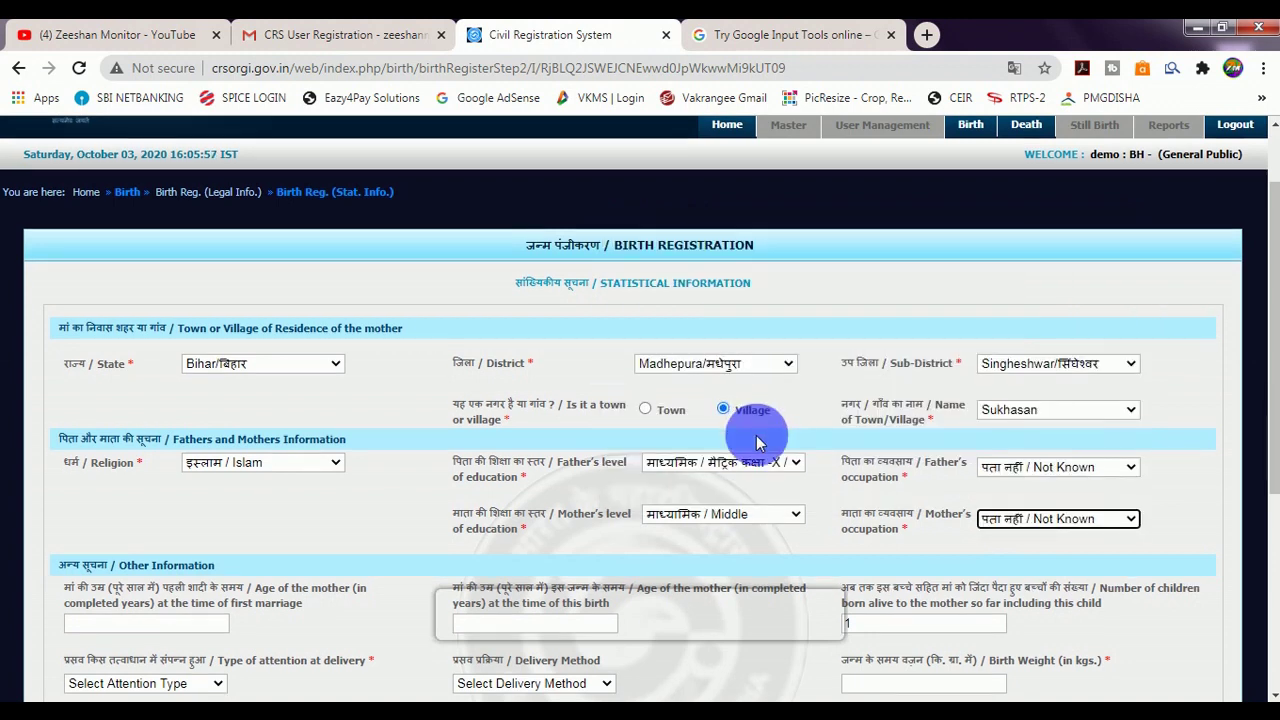
{"action": "scroll", "coordinate": [486, 494], "scroll_direction": "down", "scroll_amount": 2}
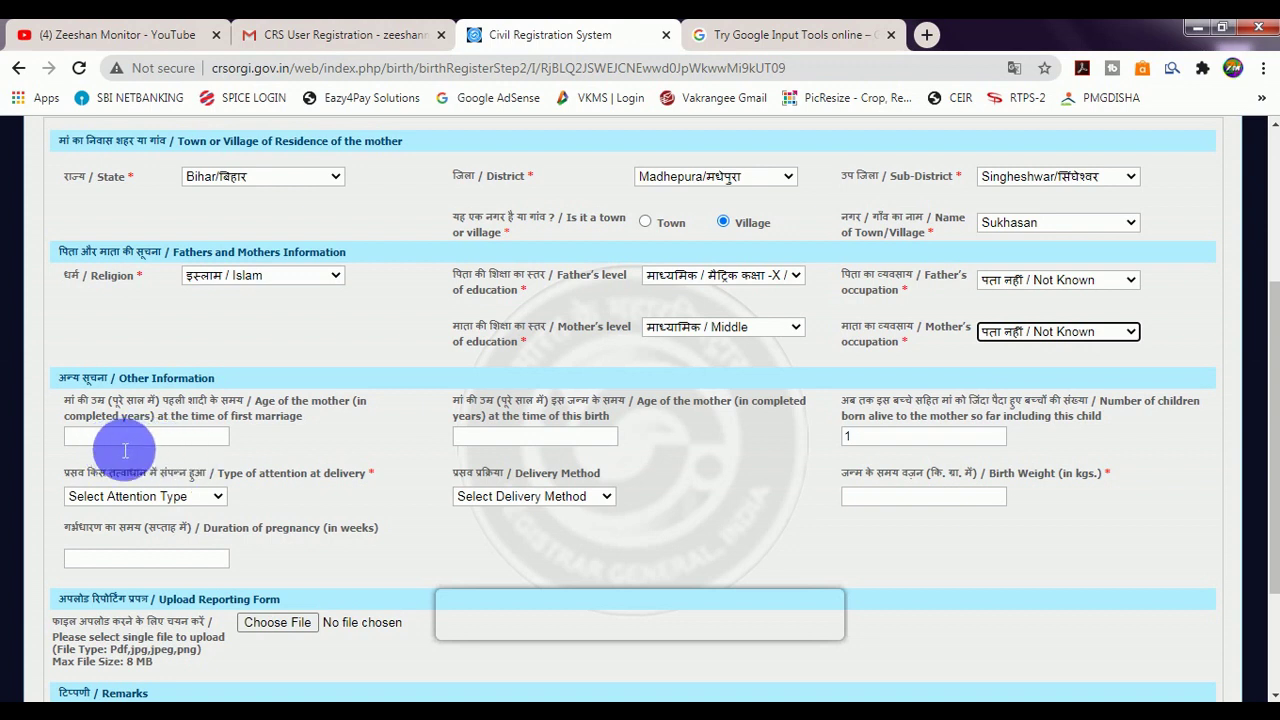
Fill in the mother's age at first marriage and at this birth, dismissing the children-born-alive alert.
{"action": "left_click", "coordinate": [125, 445]}
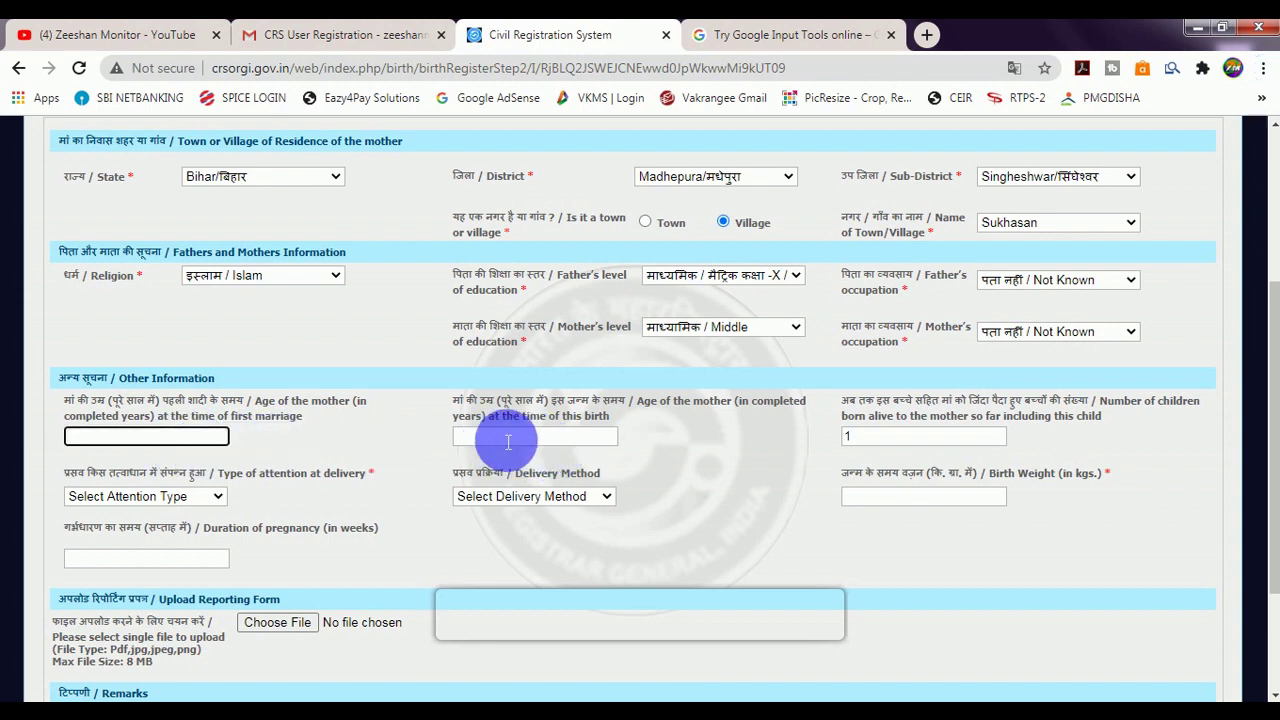
{"action": "left_click", "coordinate": [540, 437]}
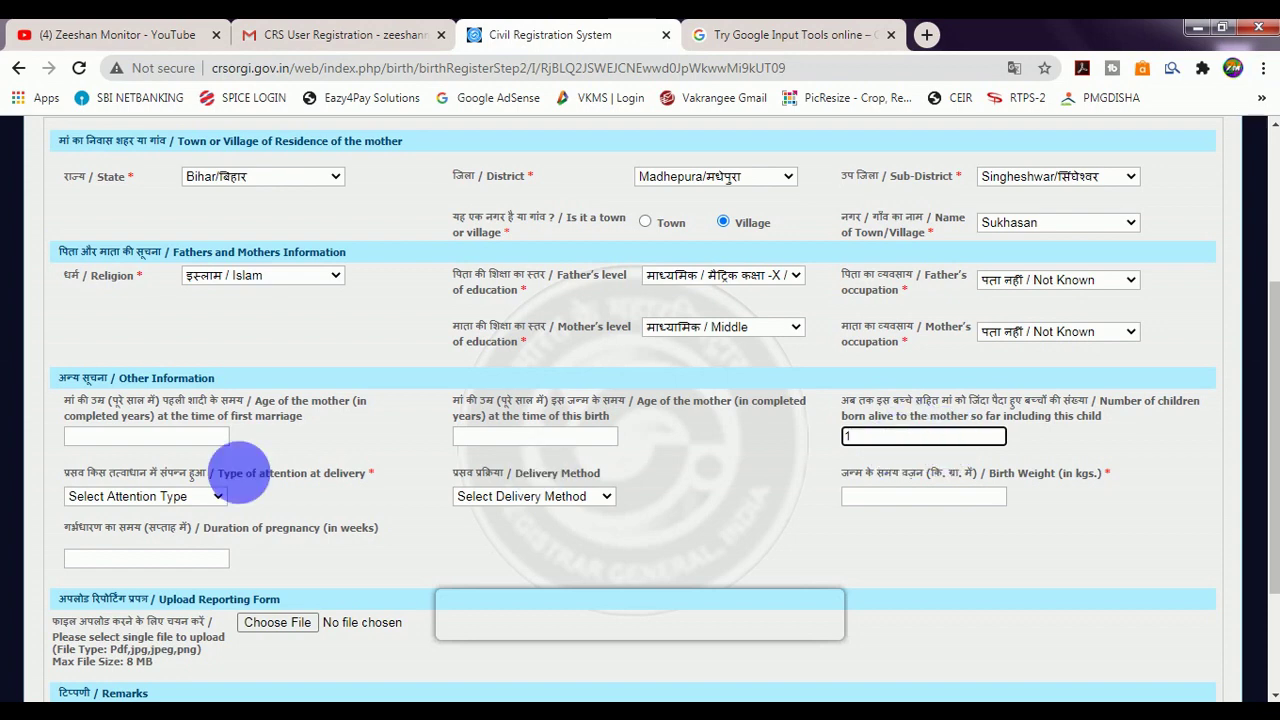
{"action": "left_click", "coordinate": [128, 507]}
{"action": "key", "text": "Return"}
{"action": "left_click", "coordinate": [175, 497]}
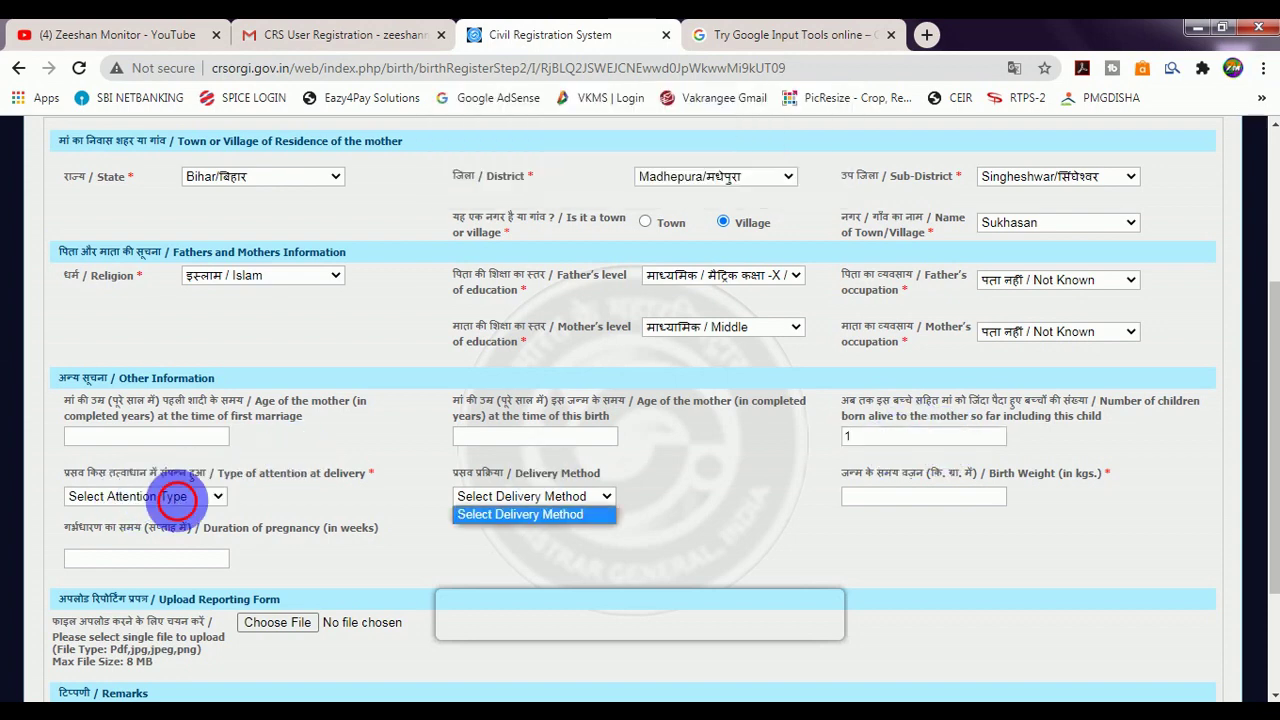
Set attention at delivery to Doctor, Nurse or Trained midwife and delivery method to Normal.
{"action": "left_click", "coordinate": [178, 504]}
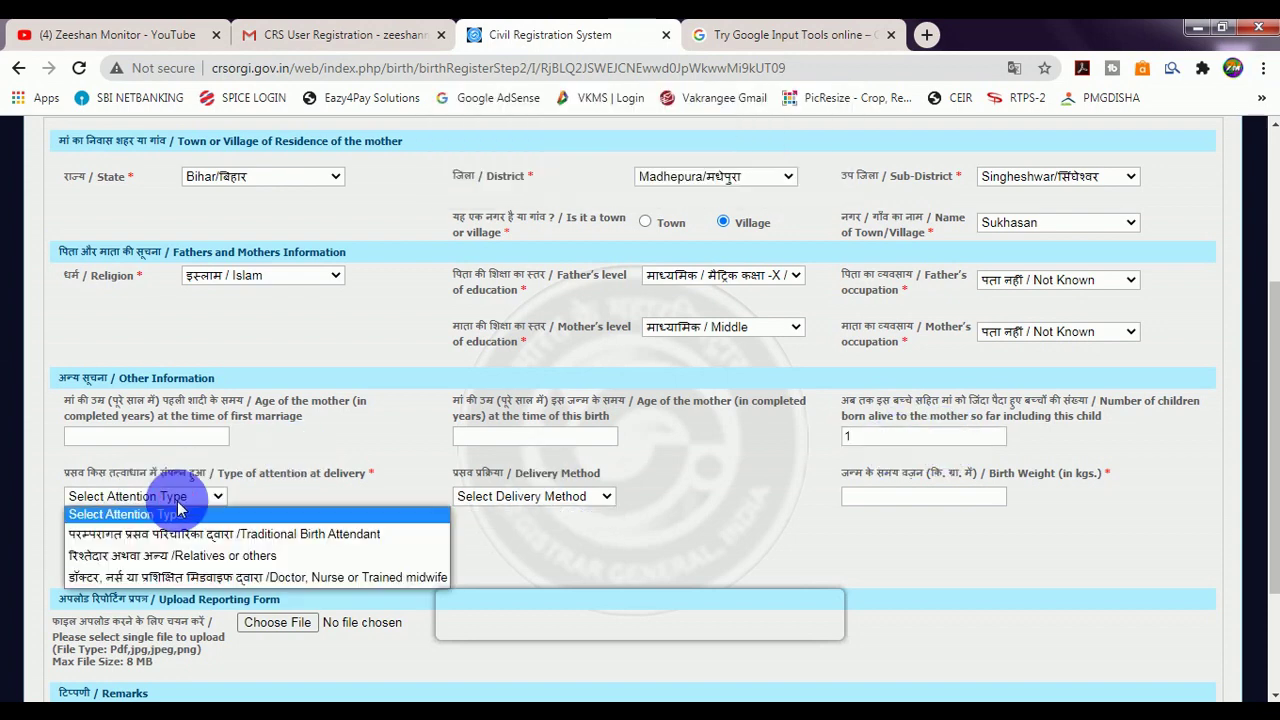
{"action": "left_click", "coordinate": [155, 579]}
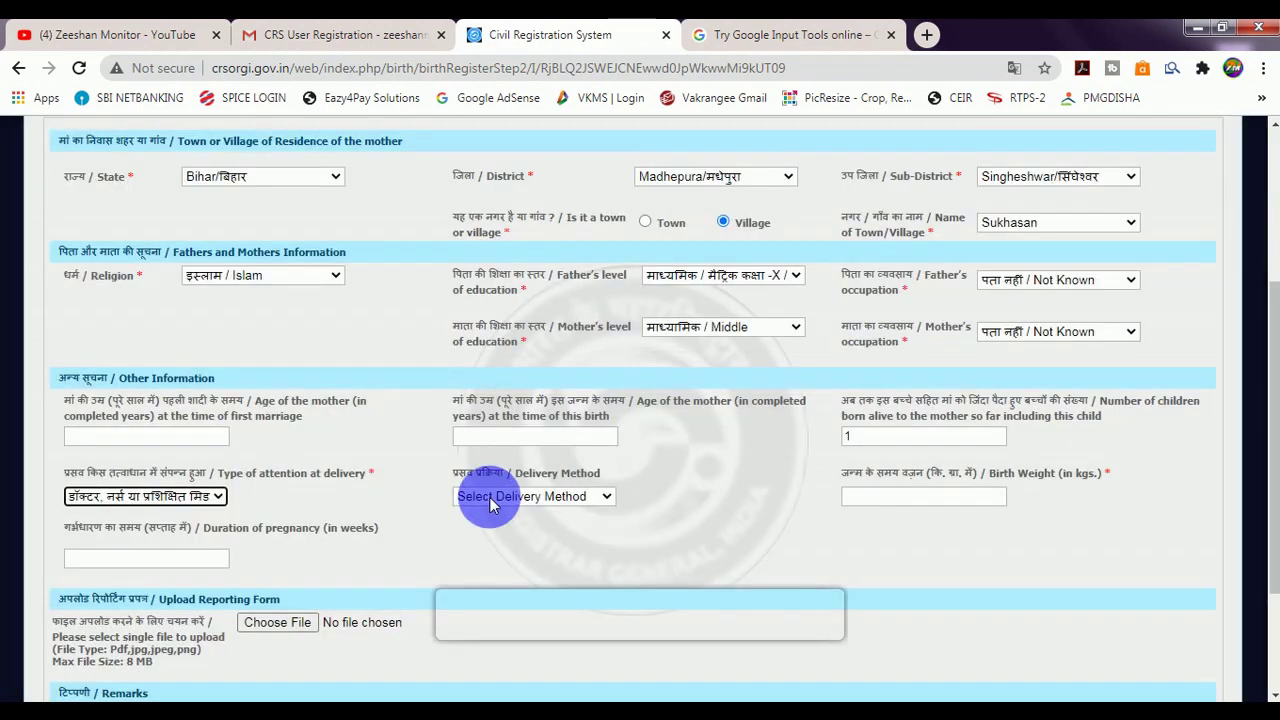
{"action": "left_click", "coordinate": [488, 500]}
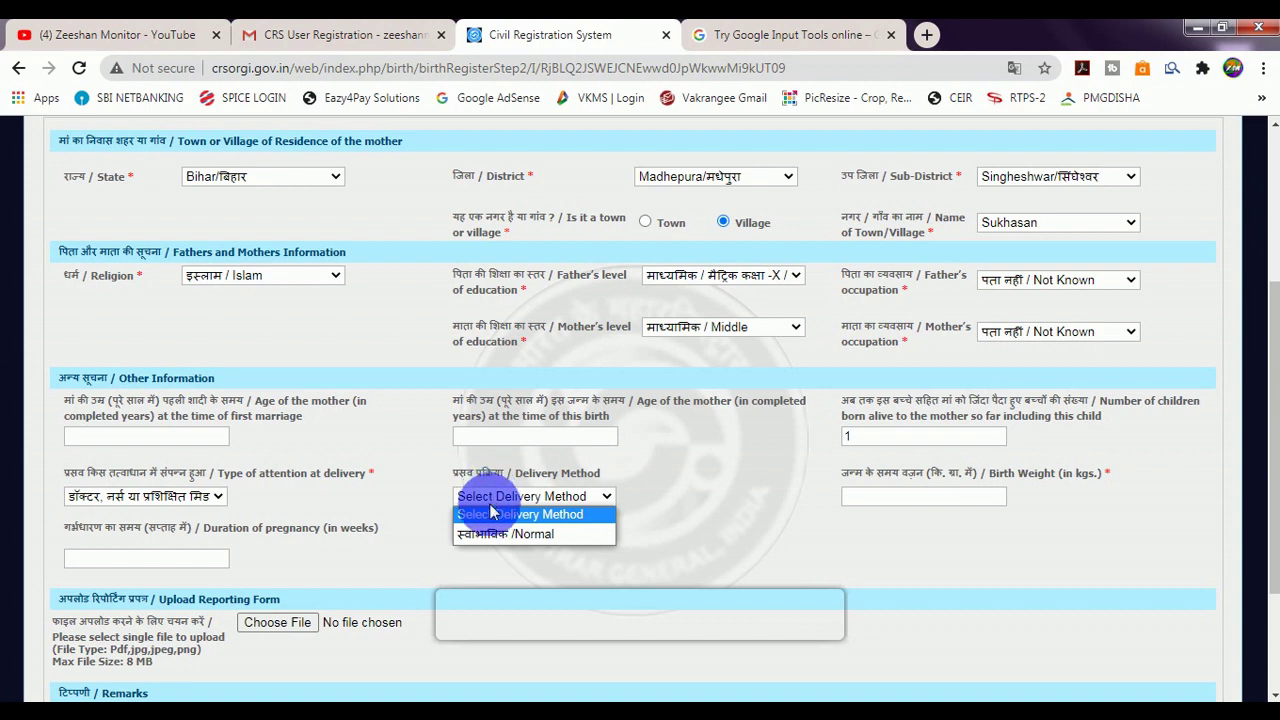
{"action": "left_click", "coordinate": [493, 536]}
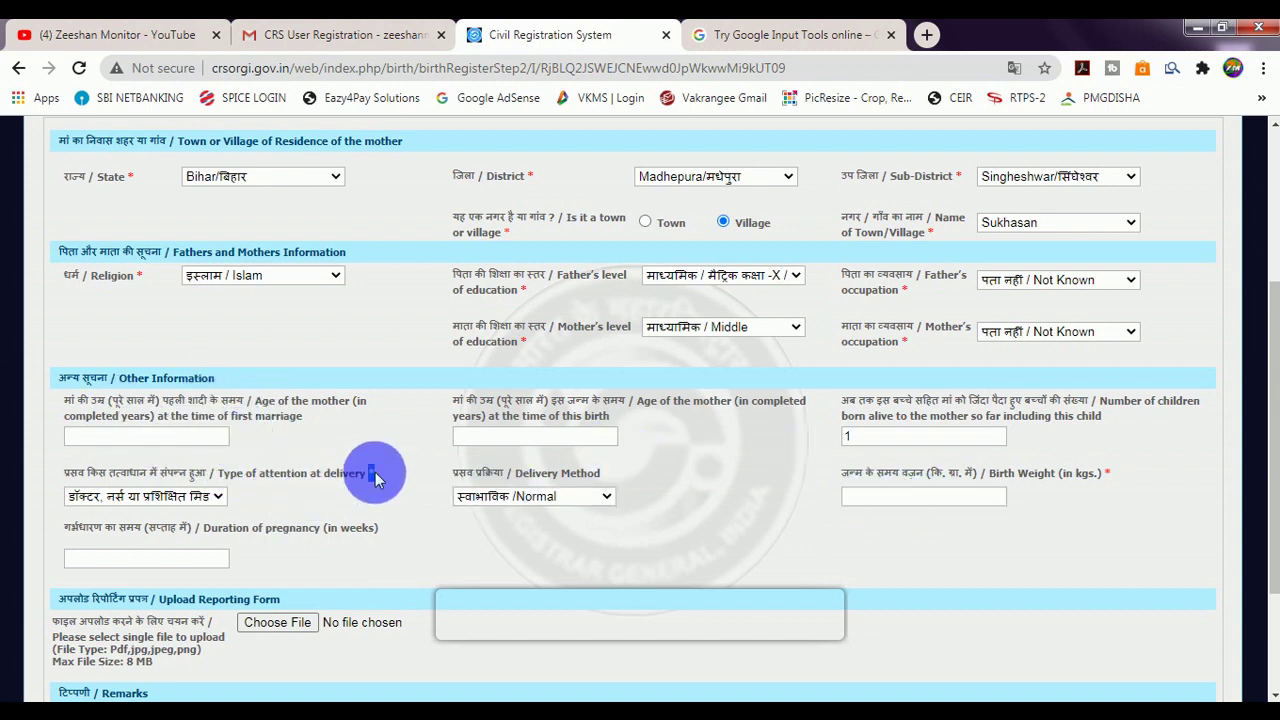
{"action": "scroll", "coordinate": [240, 507], "scroll_direction": "down", "scroll_amount": 3}
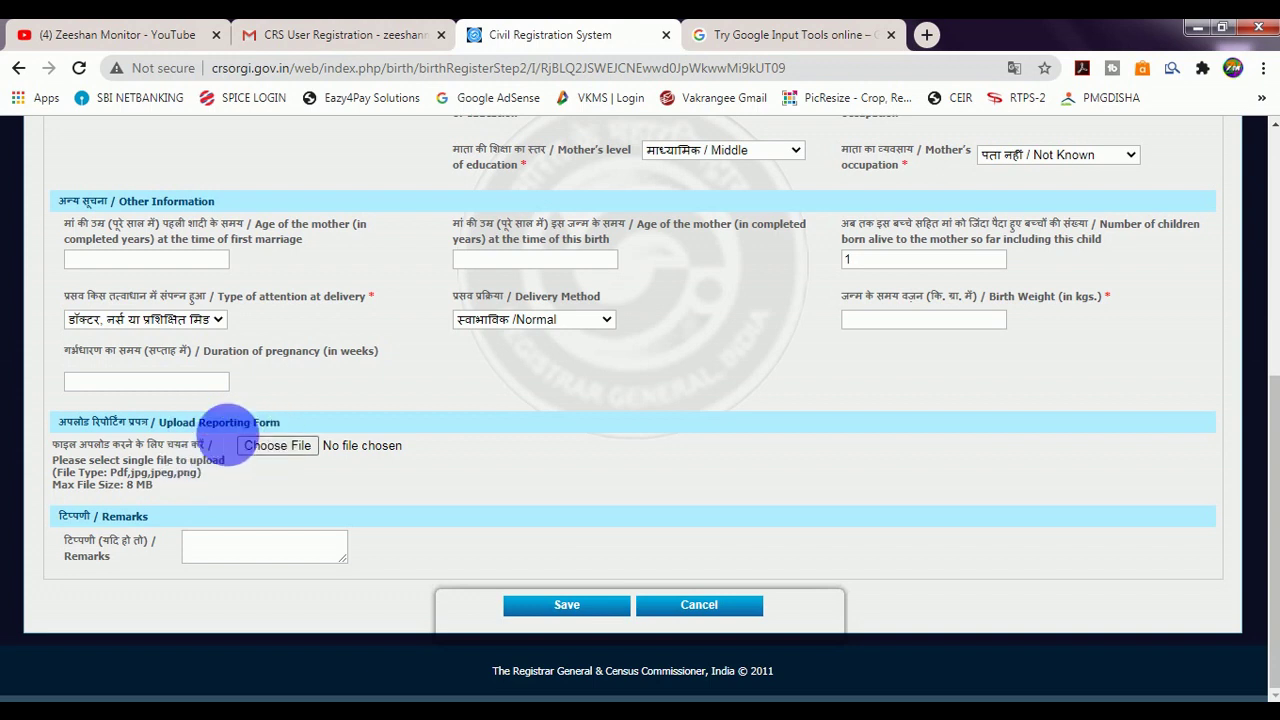
Save the birth registration, accept the missing-details prompt, and review the place-of-birth and informant summary.
{"action": "left_click", "coordinate": [562, 608]}
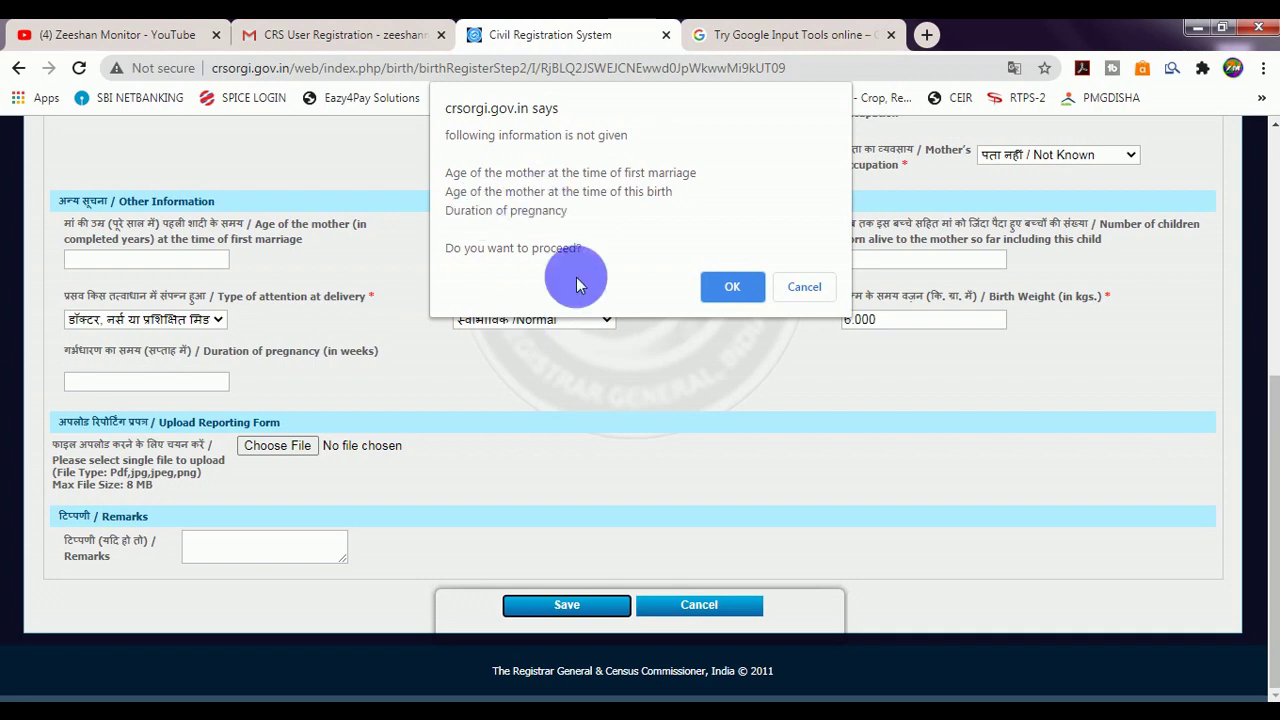
{"action": "left_click", "coordinate": [734, 289]}
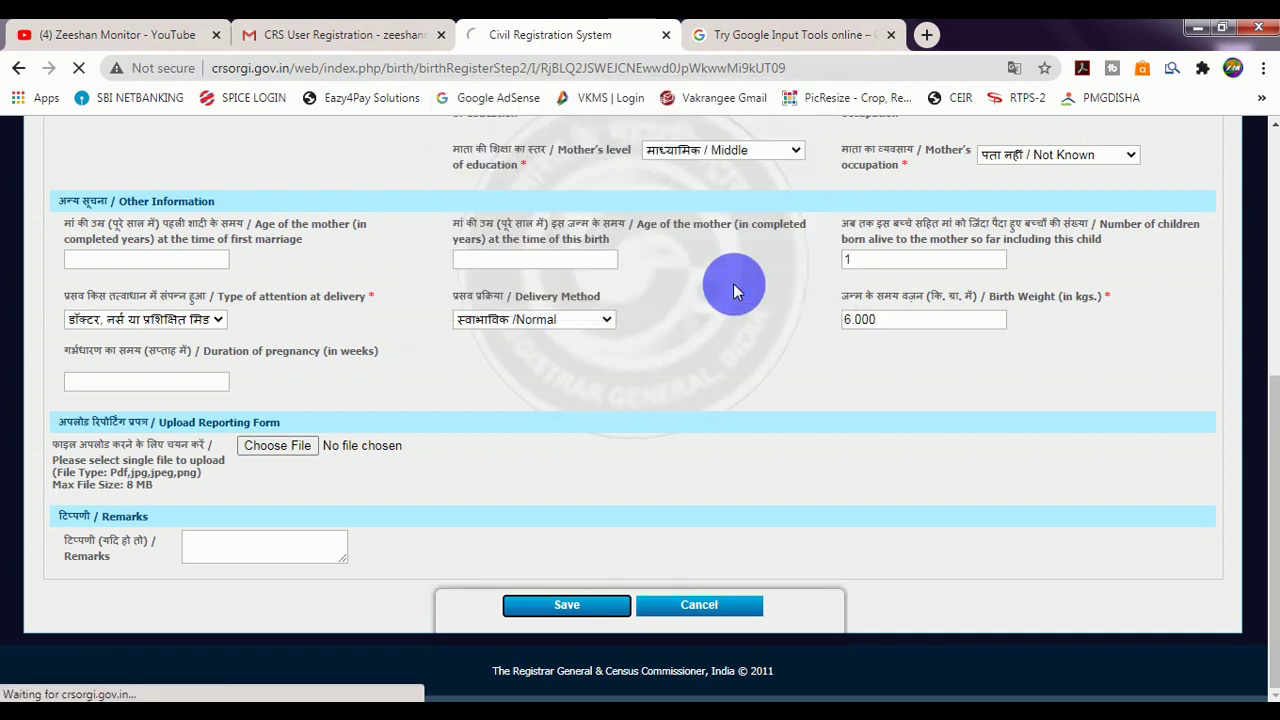
{"action": "scroll", "coordinate": [725, 450], "scroll_direction": "down", "scroll_amount": 7}
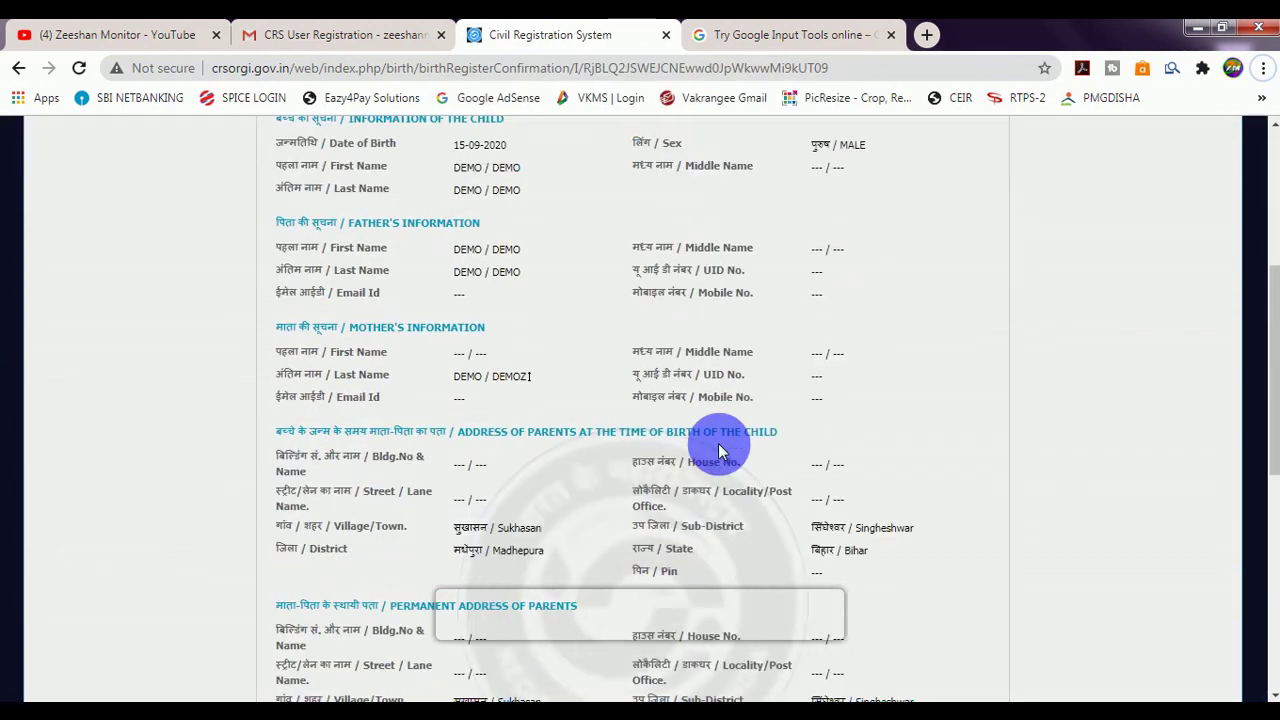
{"action": "scroll", "coordinate": [721, 450], "scroll_direction": "down", "scroll_amount": 3}
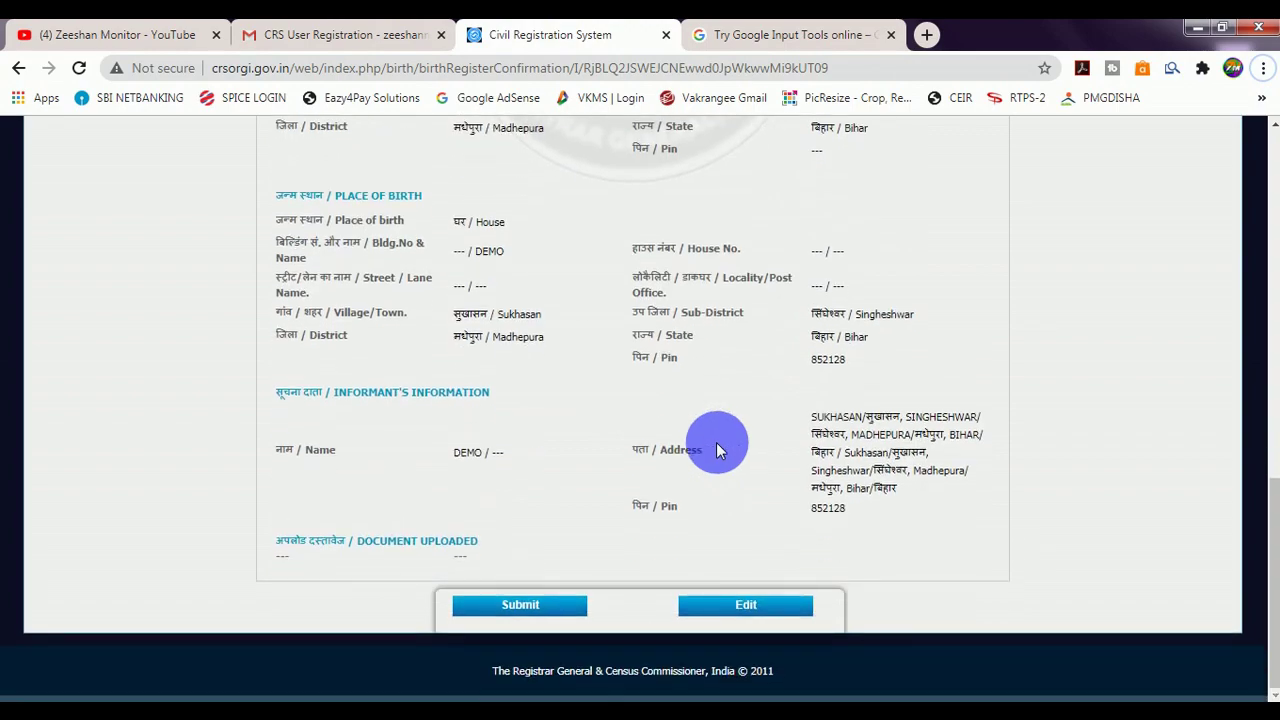
{"action": "scroll", "coordinate": [716, 450], "scroll_direction": "up", "scroll_amount": 6}
{"action": "scroll", "coordinate": [716, 450], "scroll_direction": "down", "scroll_amount": 6}
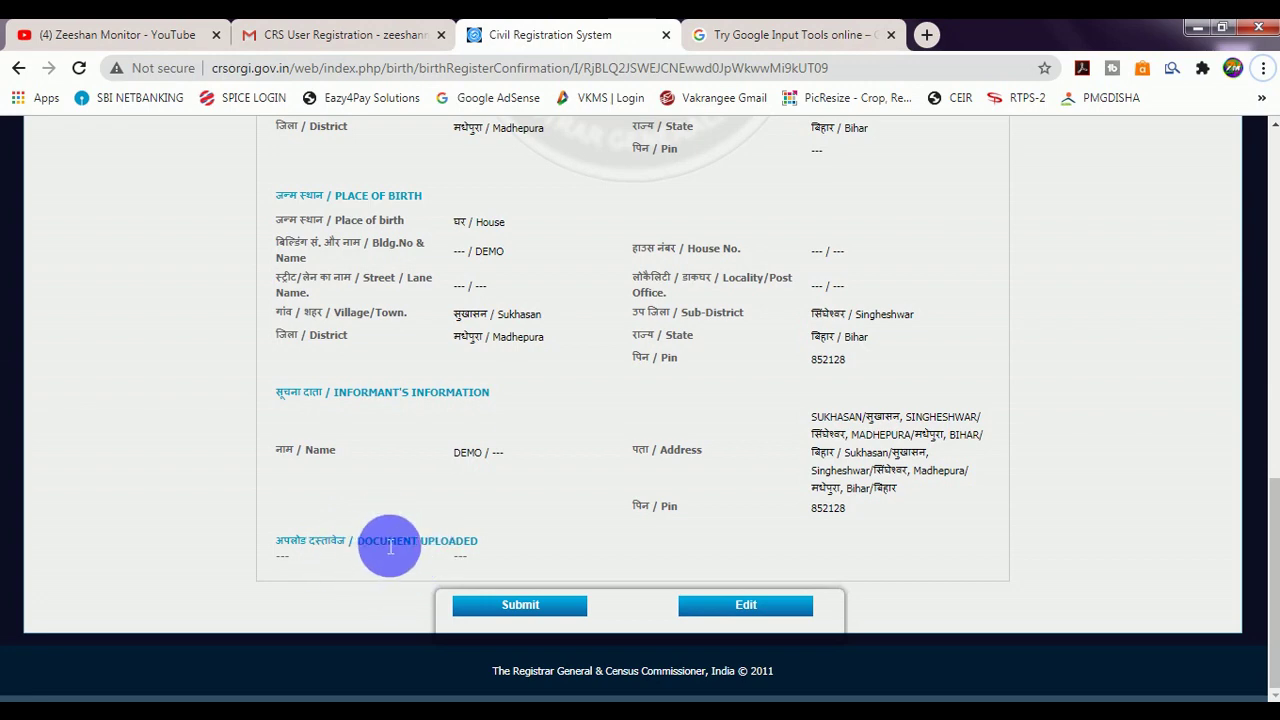
{"action": "scroll", "coordinate": [571, 400], "scroll_direction": "up", "scroll_amount": 5}
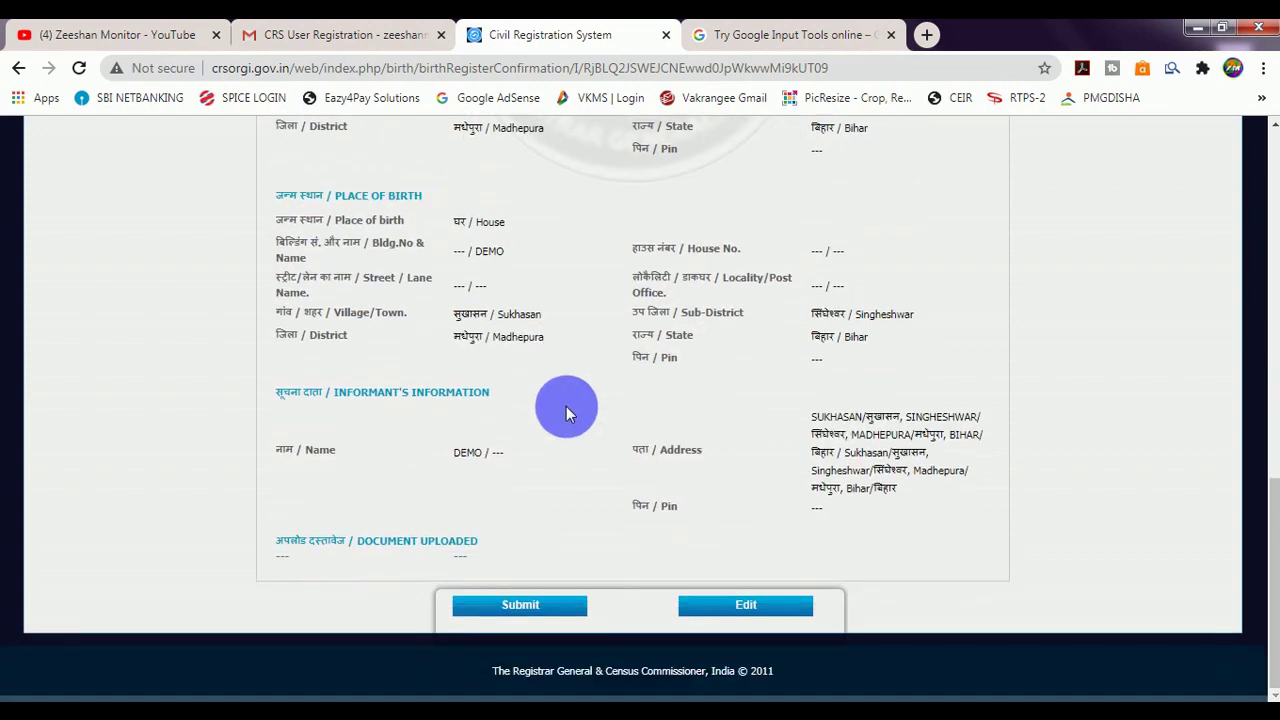
{"action": "scroll", "coordinate": [483, 372], "scroll_direction": "up", "scroll_amount": 1}
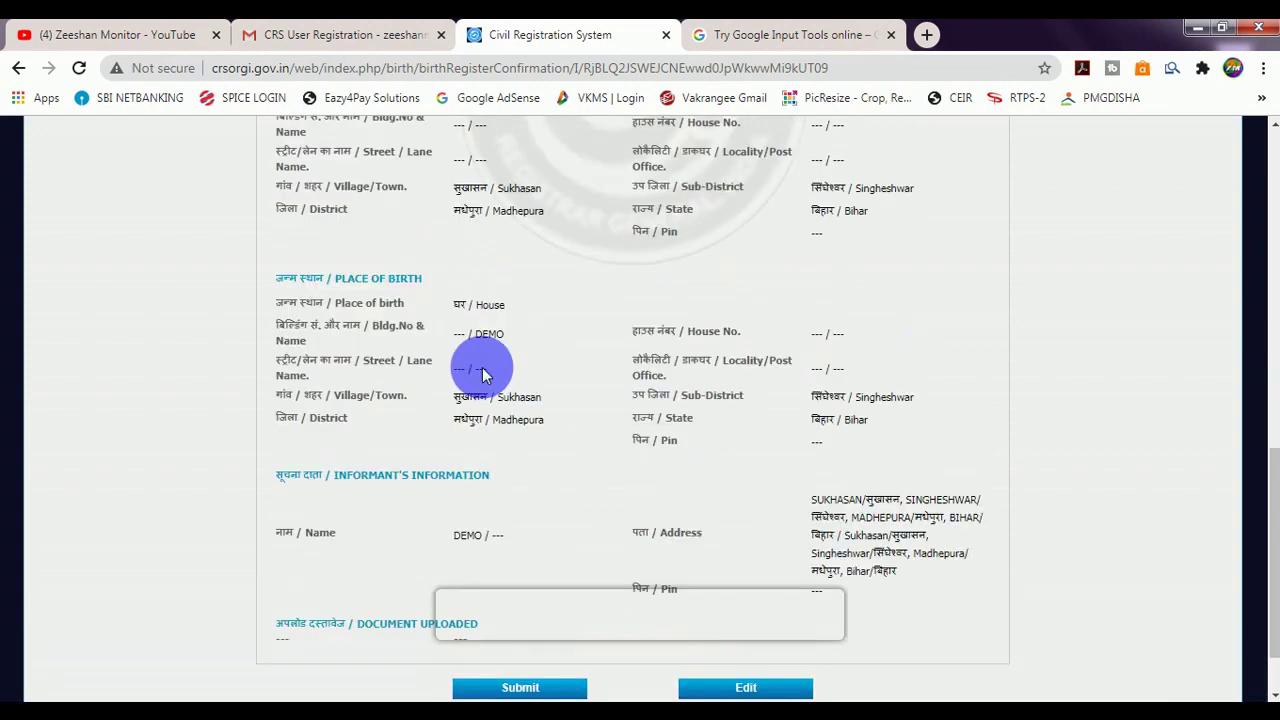
{"action": "scroll", "coordinate": [708, 588], "scroll_direction": "down", "scroll_amount": 1}
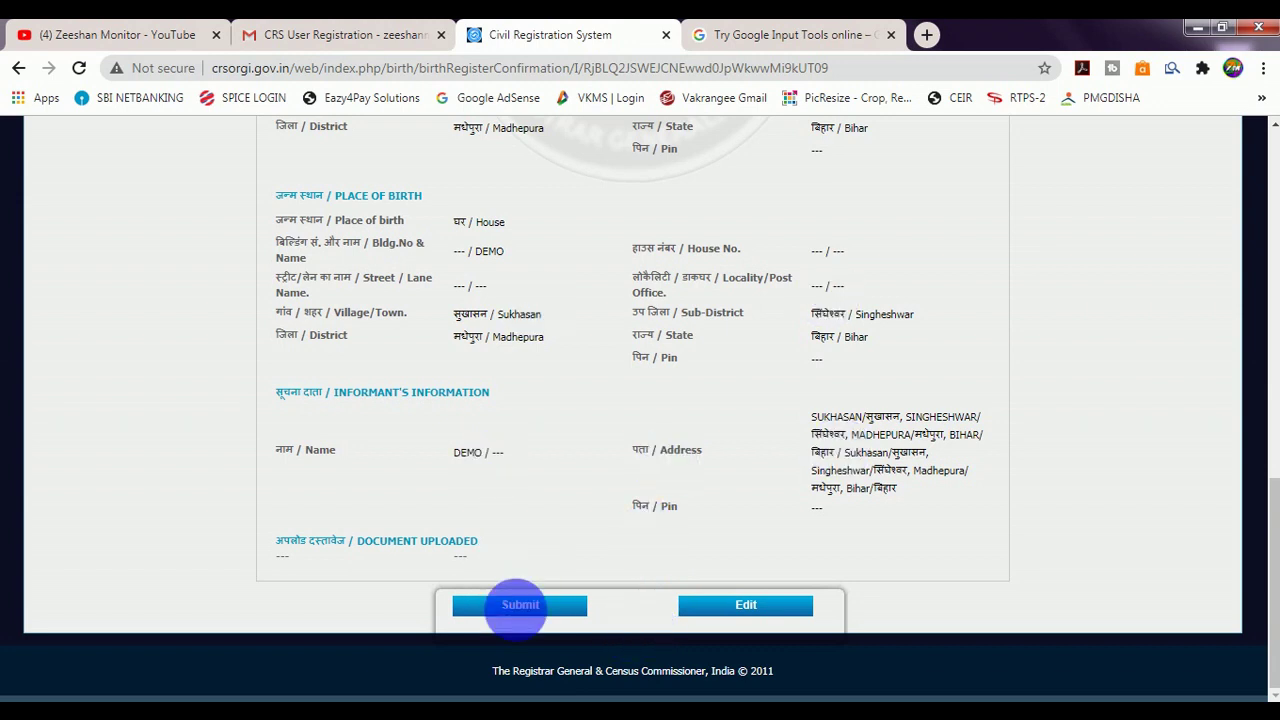
Submit the birth registration and list birth applications under submission.
{"action": "left_click", "coordinate": [505, 607]}
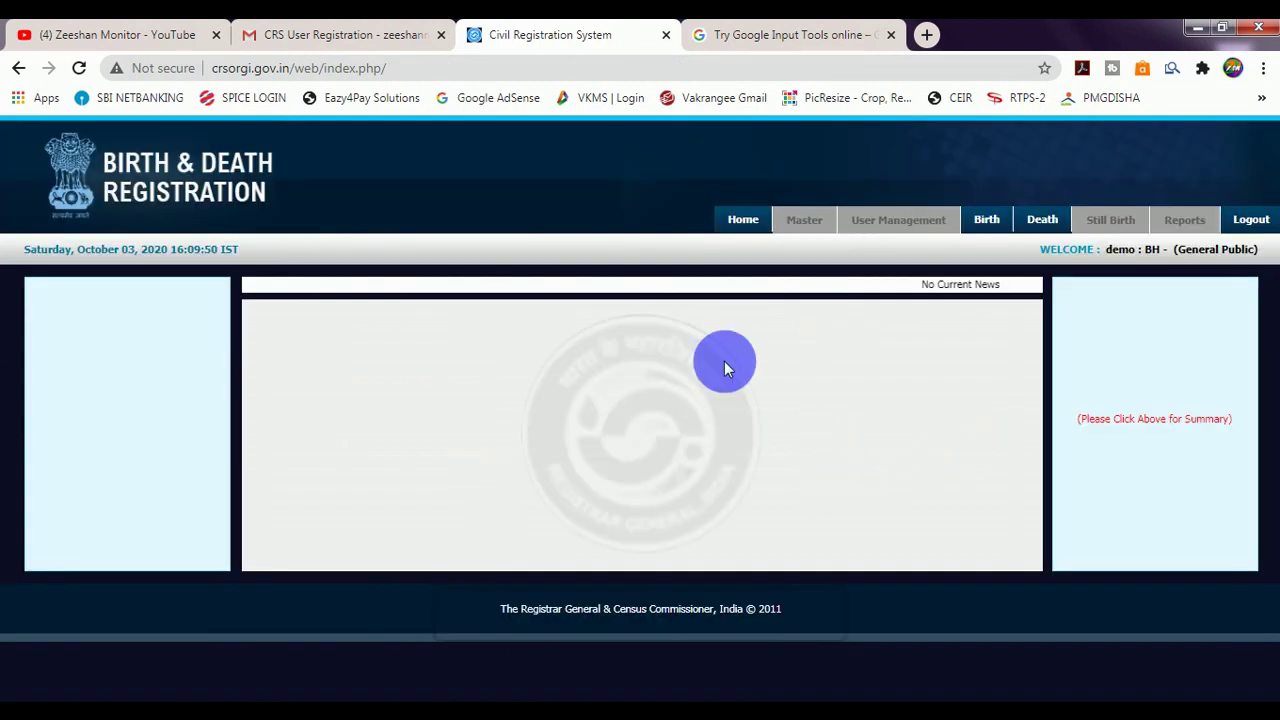
{"action": "mouse_move", "coordinate": [985, 219]}
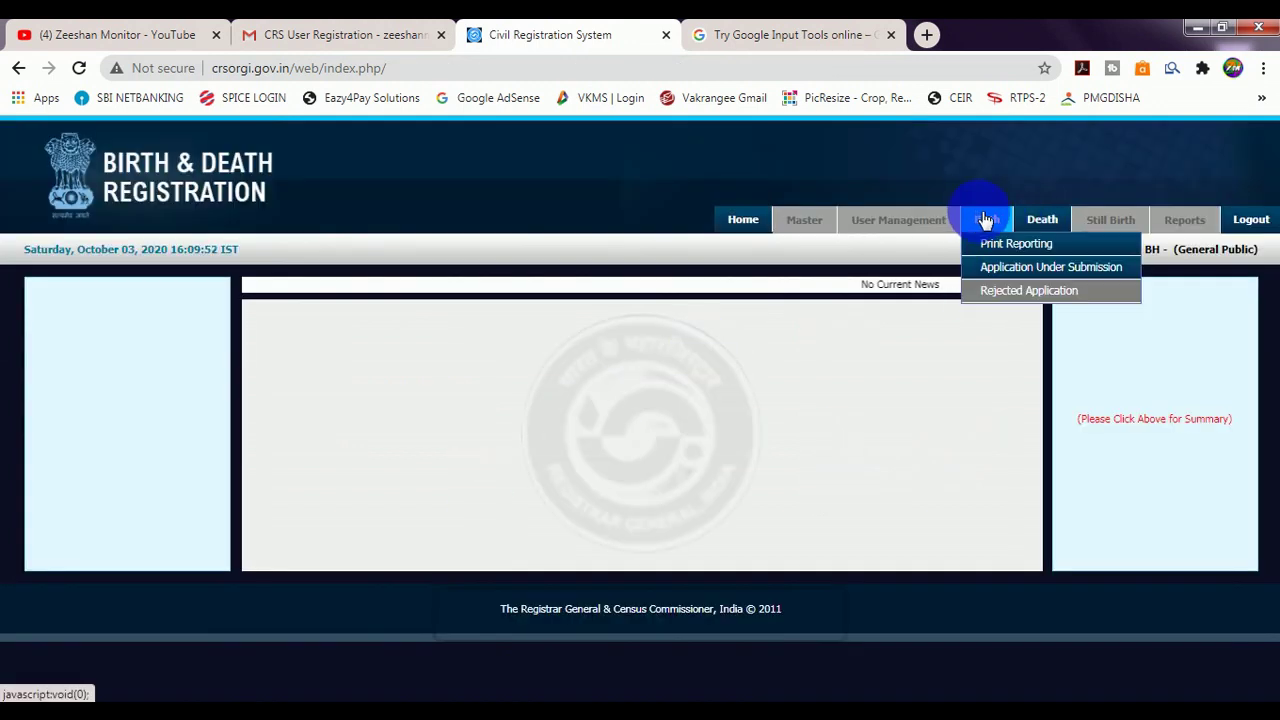
{"action": "left_click", "coordinate": [1005, 267]}
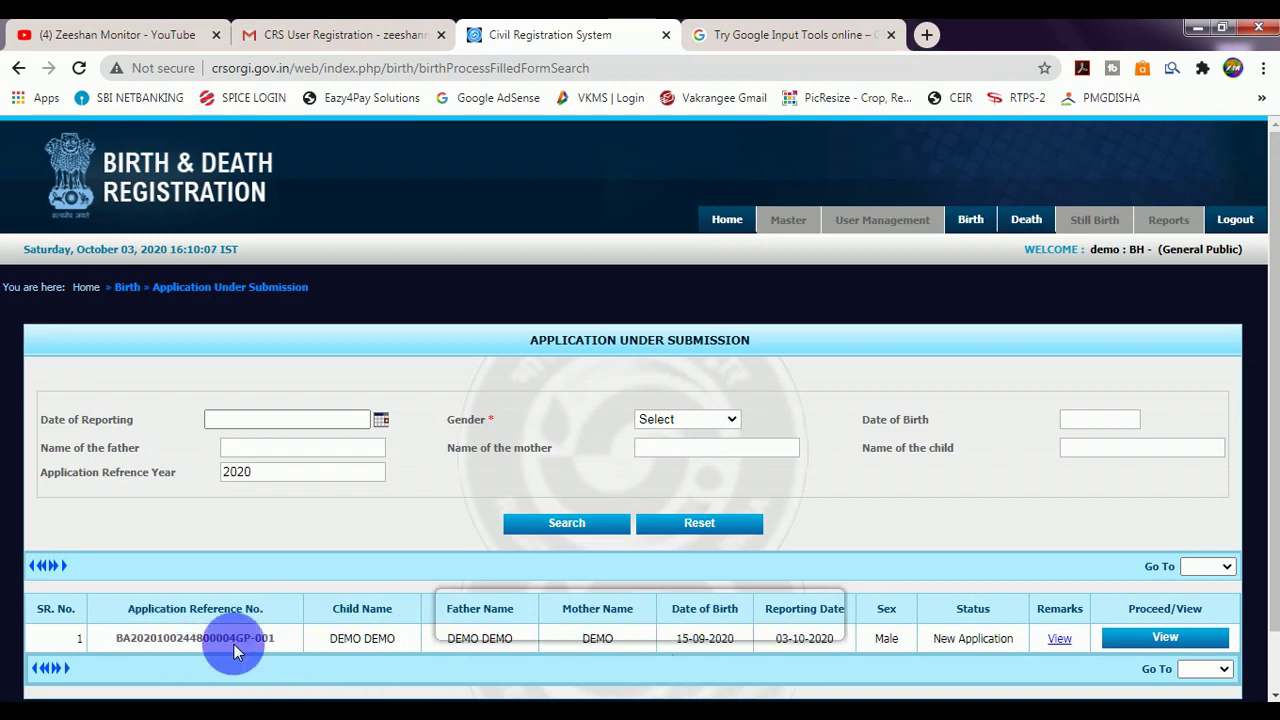
Check the new application's remarks and full record, then return to the home dashboard.
{"action": "triple_click", "coordinate": [153, 643]}
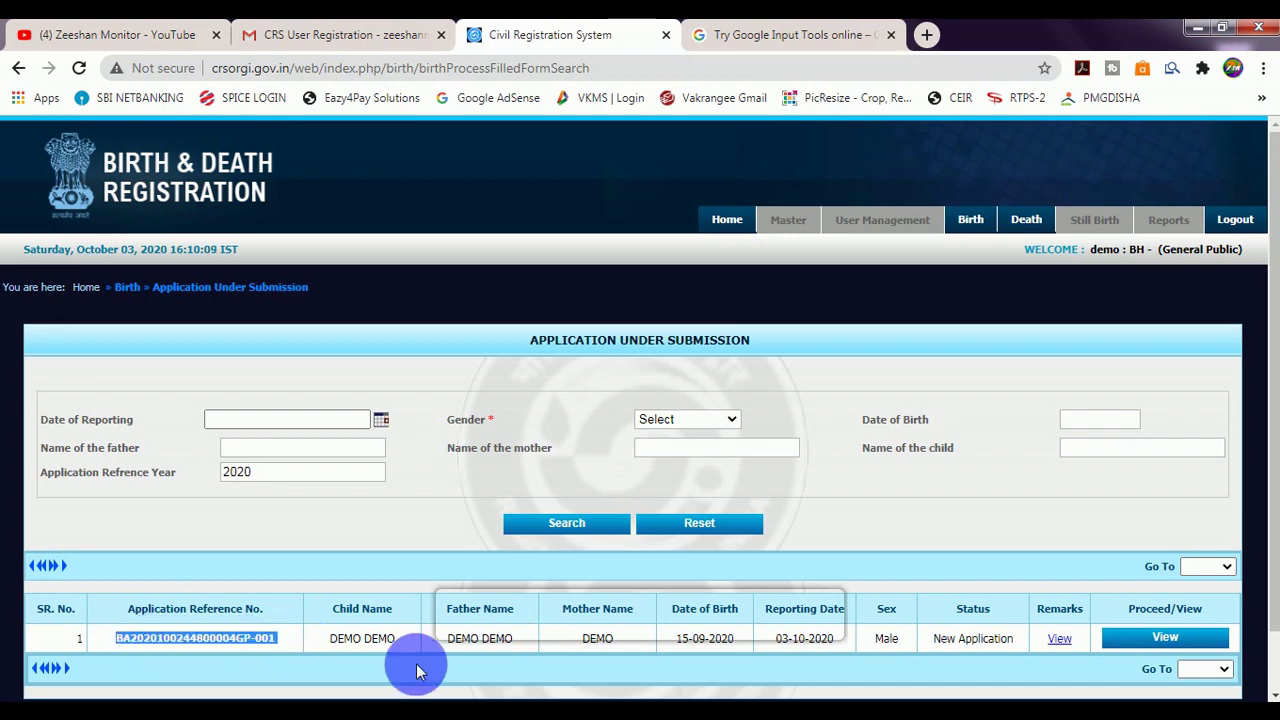
{"action": "left_click", "coordinate": [1059, 639]}
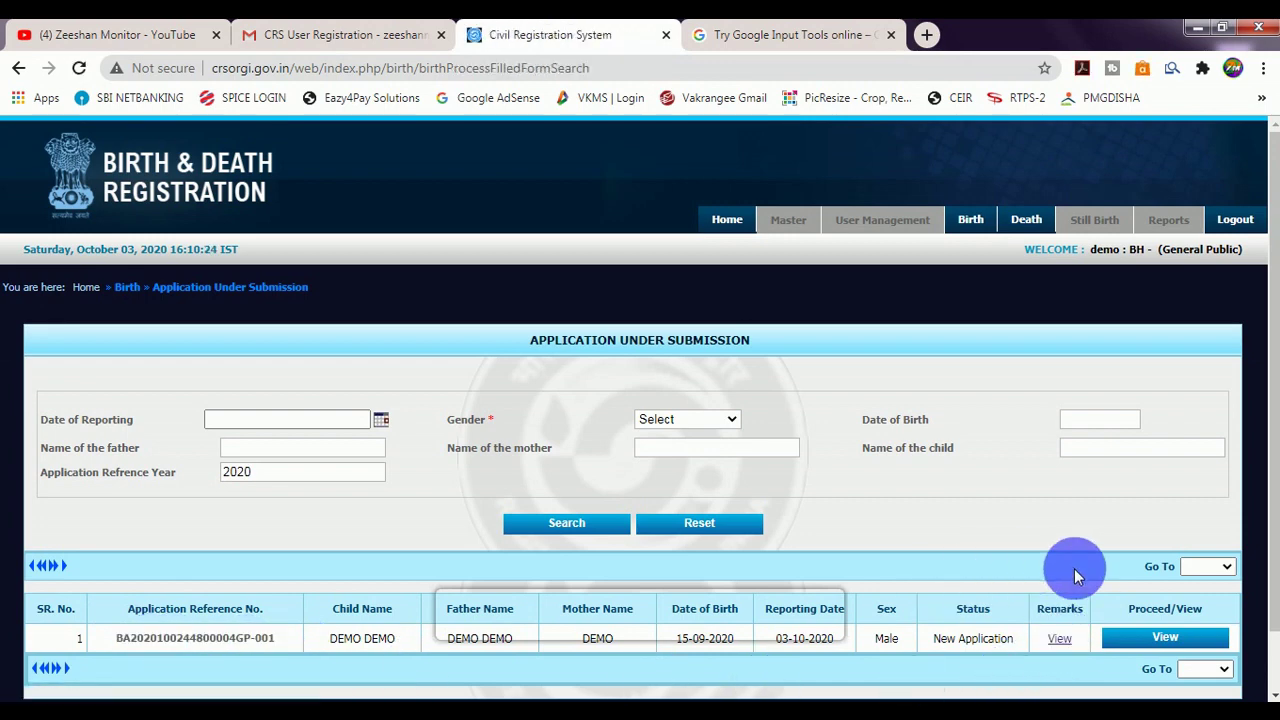
{"action": "left_click", "coordinate": [1178, 642]}
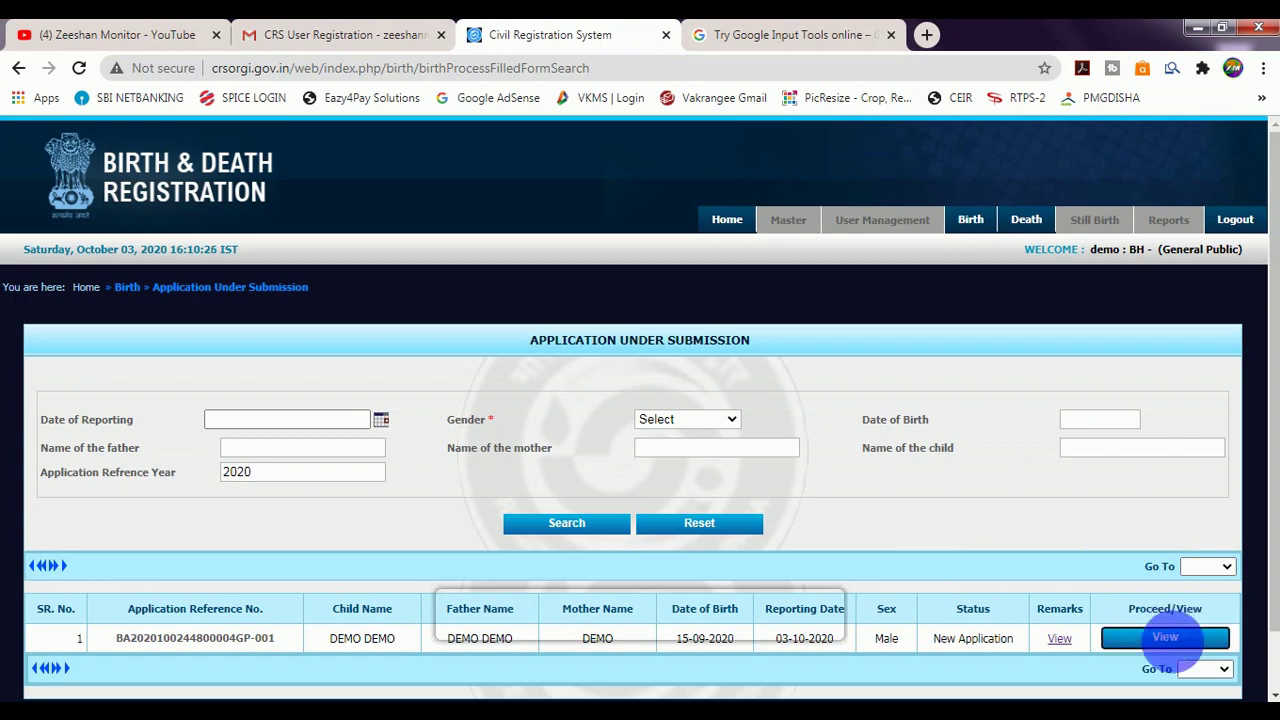
{"action": "scroll", "coordinate": [680, 490], "scroll_direction": "down", "scroll_amount": 10}
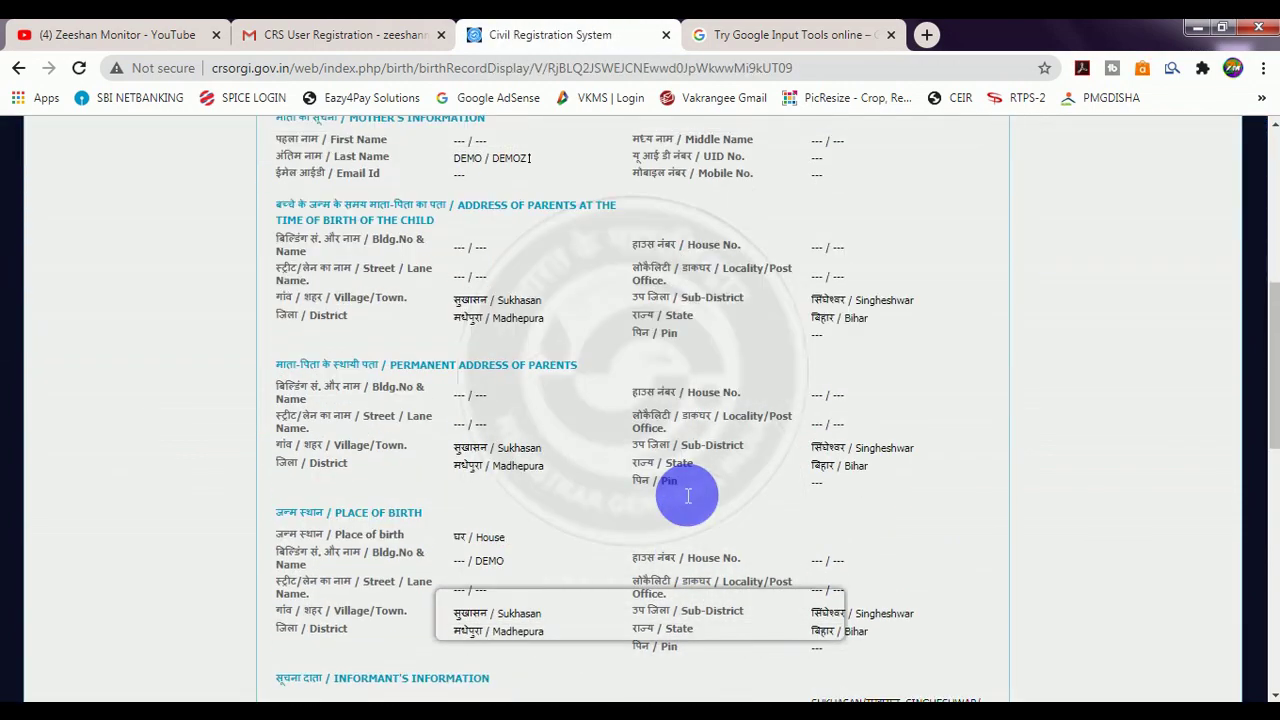
{"action": "scroll", "coordinate": [678, 492], "scroll_direction": "down", "scroll_amount": 5}
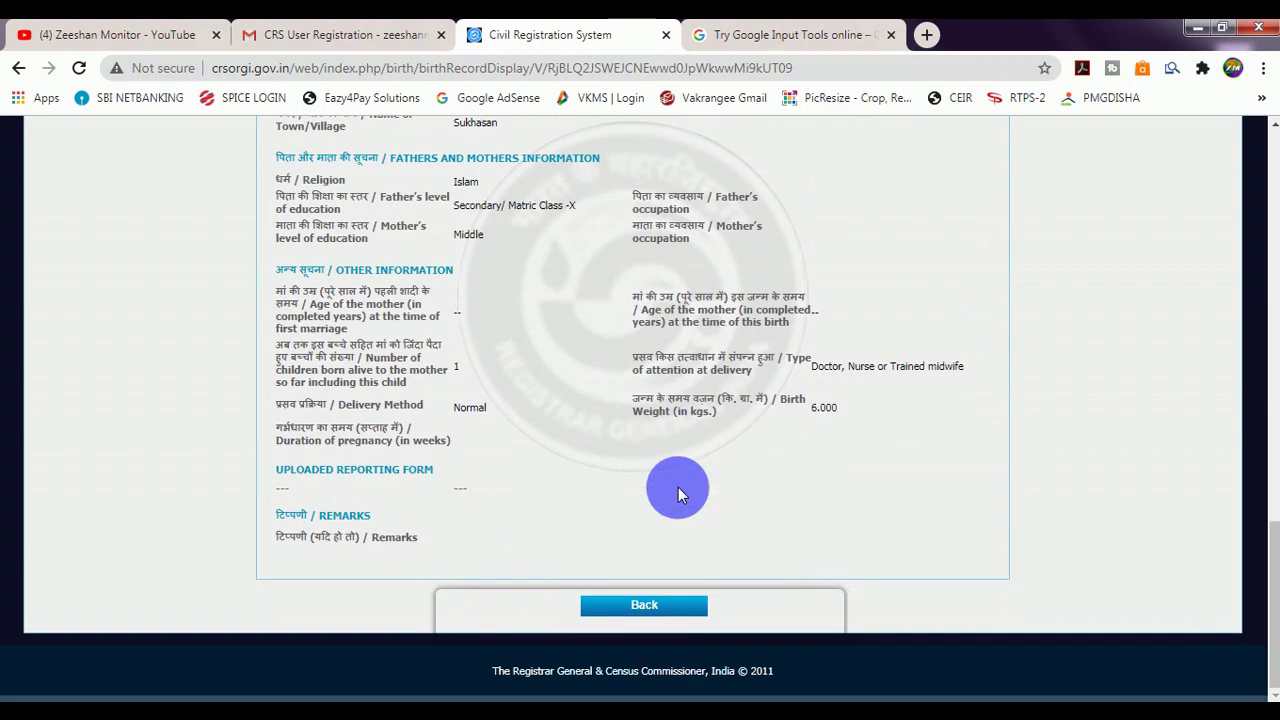
{"action": "scroll", "coordinate": [678, 494], "scroll_direction": "up", "scroll_amount": 15}
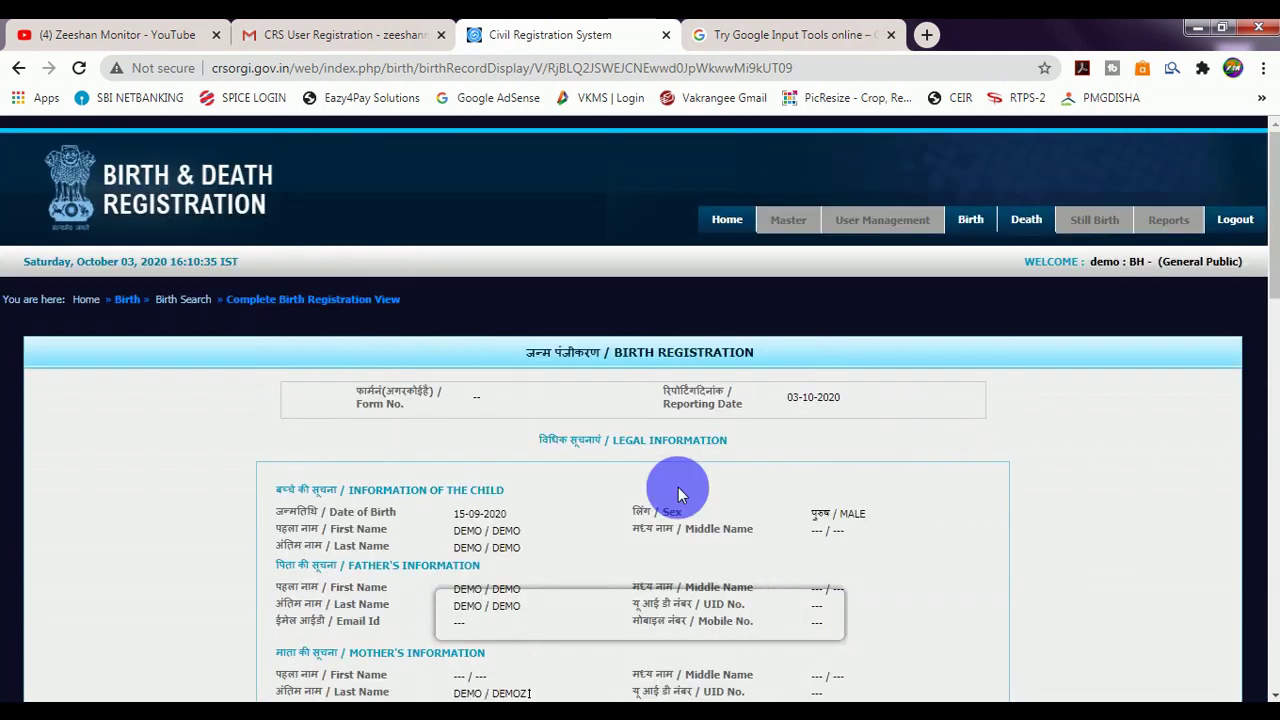
{"action": "left_click", "coordinate": [727, 219]}
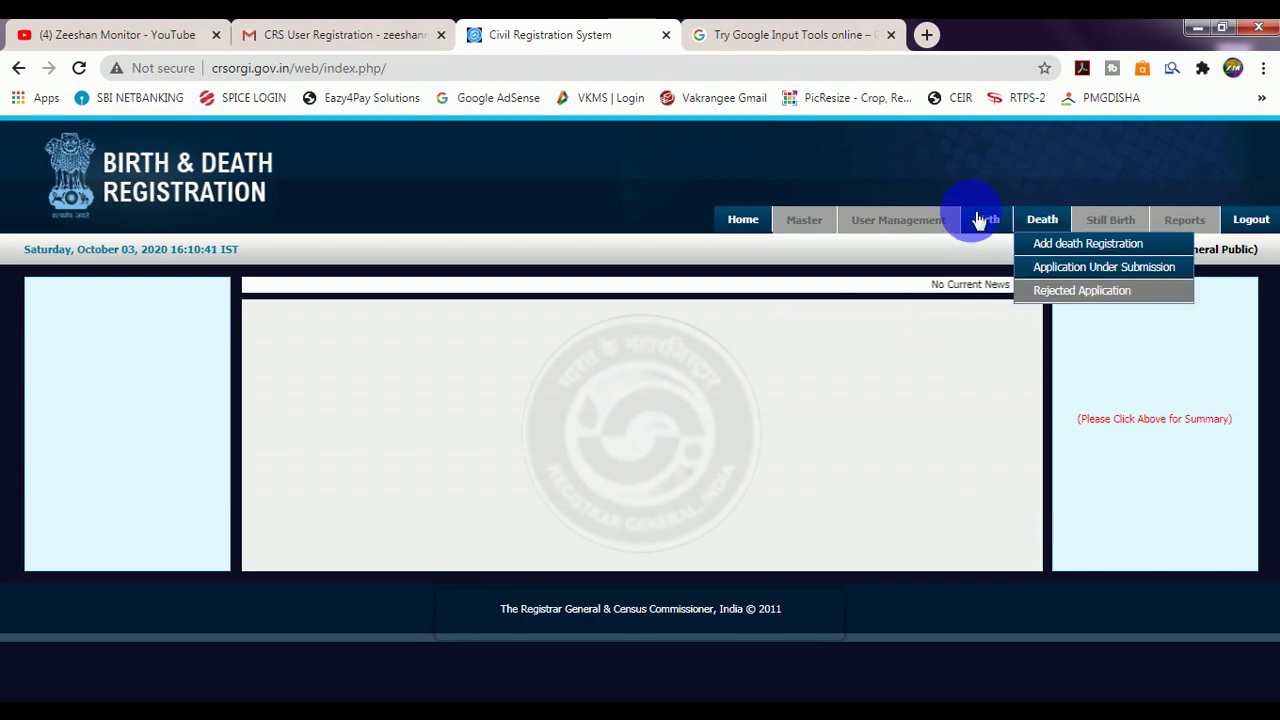
Open Birth Print Reporting to display the Form-5 birth certificate in a new tab.
{"action": "mouse_move", "coordinate": [986, 228]}
{"action": "left_click", "coordinate": [1005, 250]}
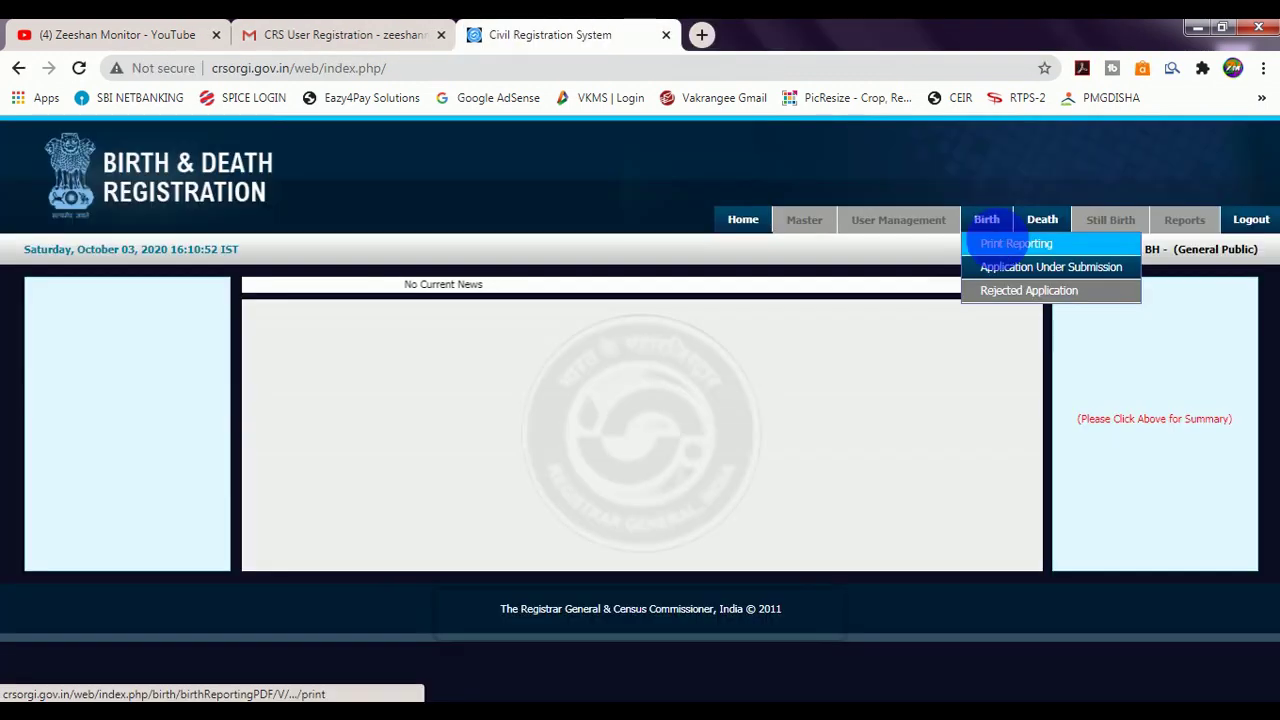
{"action": "left_click", "coordinate": [997, 243]}
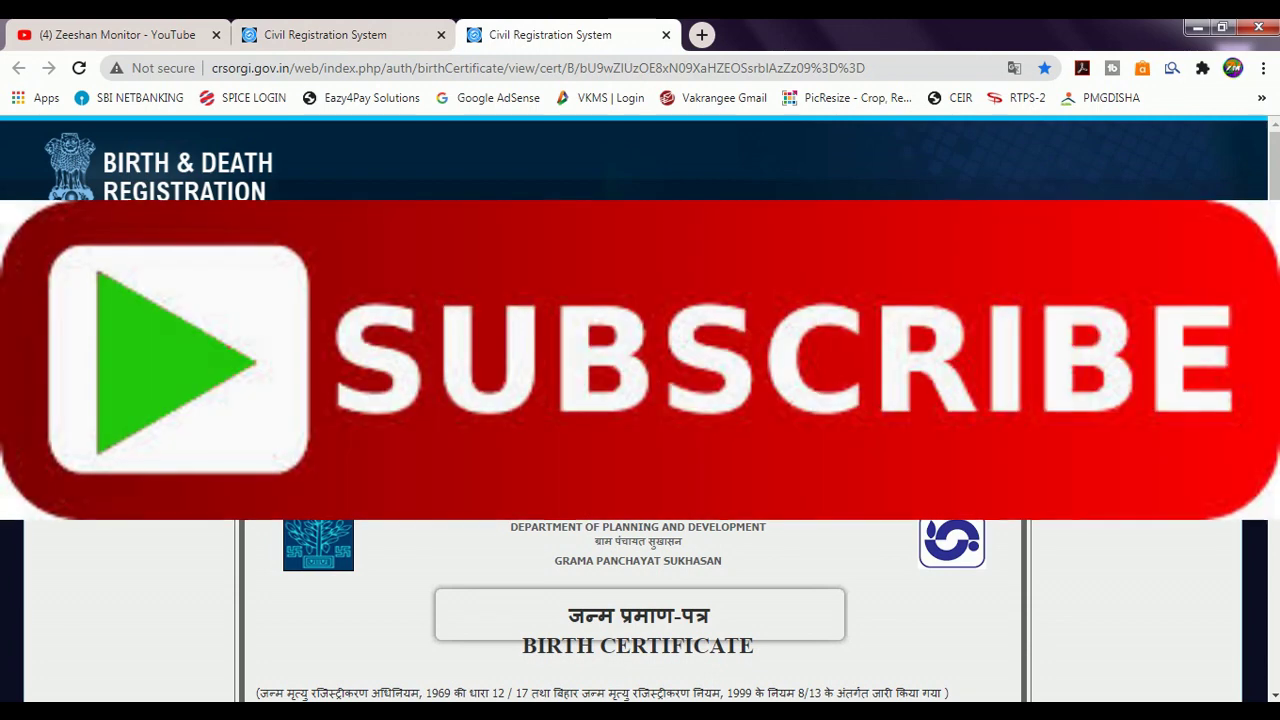
Look over the Form-5 certificate, open its printable version, then switch to the YouTube tab.
{"action": "scroll", "coordinate": [640, 400], "scroll_direction": "down", "scroll_amount": 4}
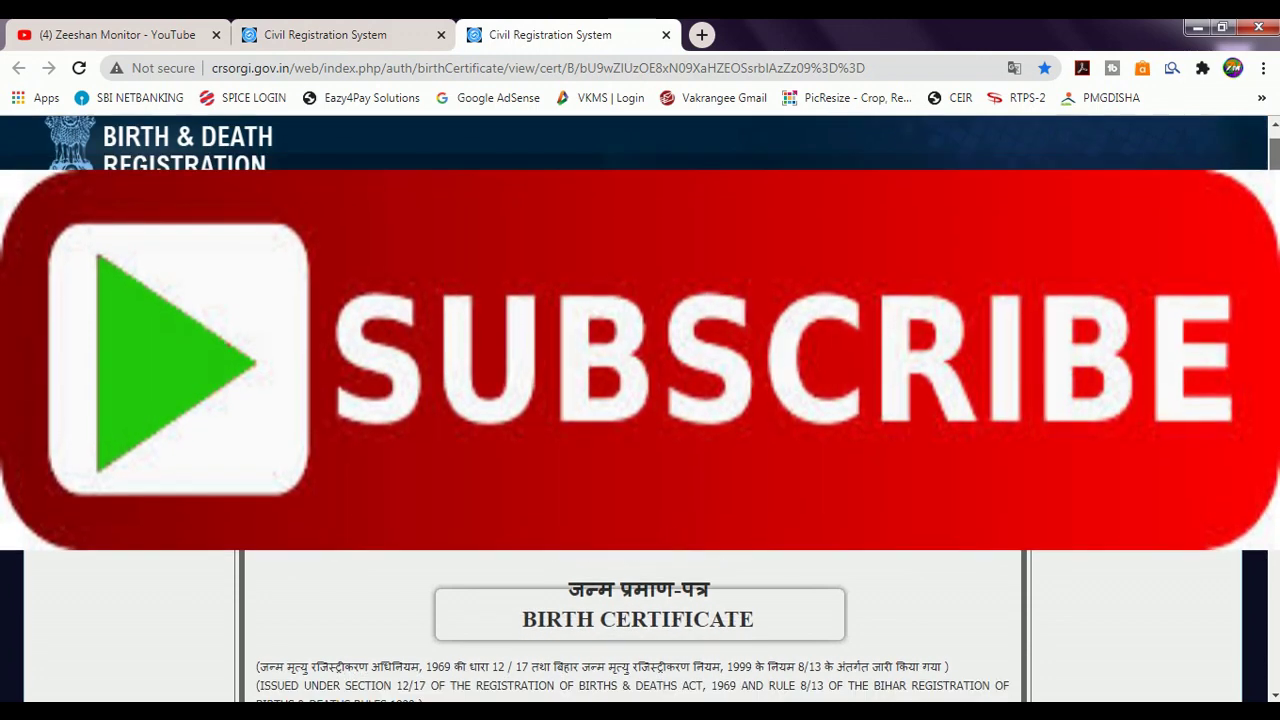
{"action": "scroll", "coordinate": [1223, 609], "scroll_direction": "down", "scroll_amount": 5}
{"action": "scroll", "coordinate": [1223, 609], "scroll_direction": "up", "scroll_amount": 4}
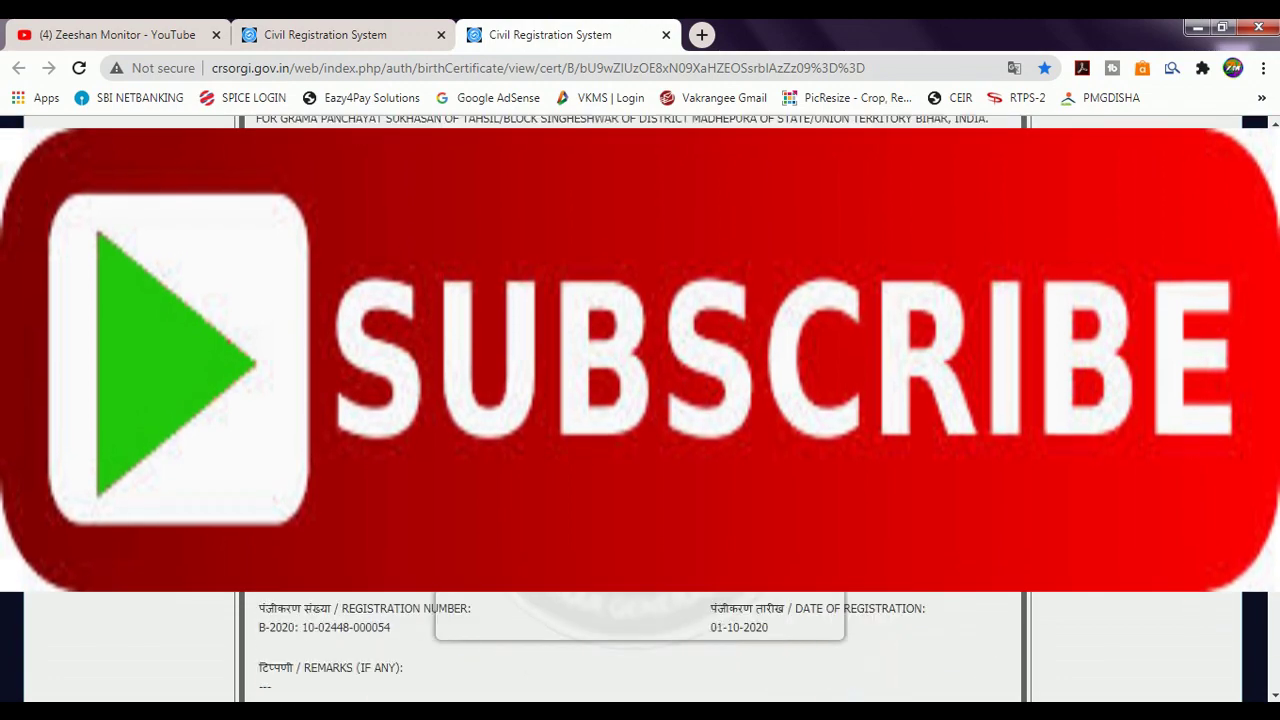
{"action": "scroll", "coordinate": [1185, 612], "scroll_direction": "down", "scroll_amount": 5}
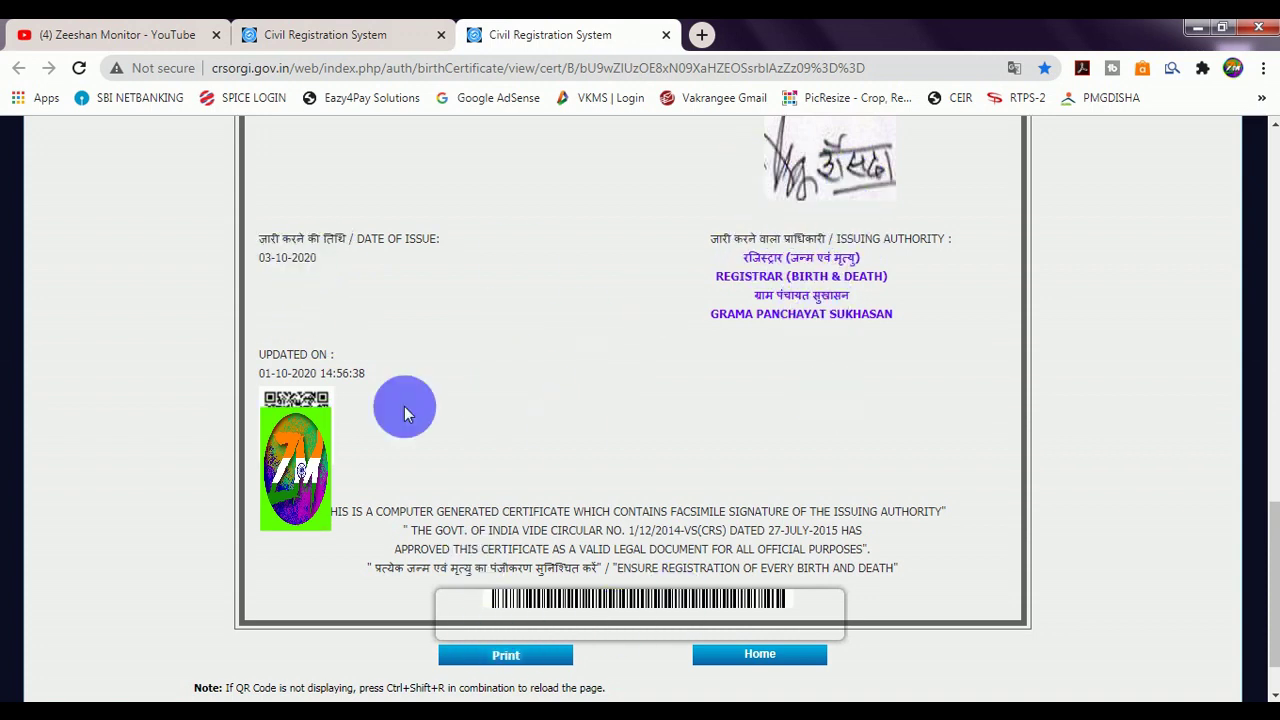
{"action": "left_click", "coordinate": [505, 655]}
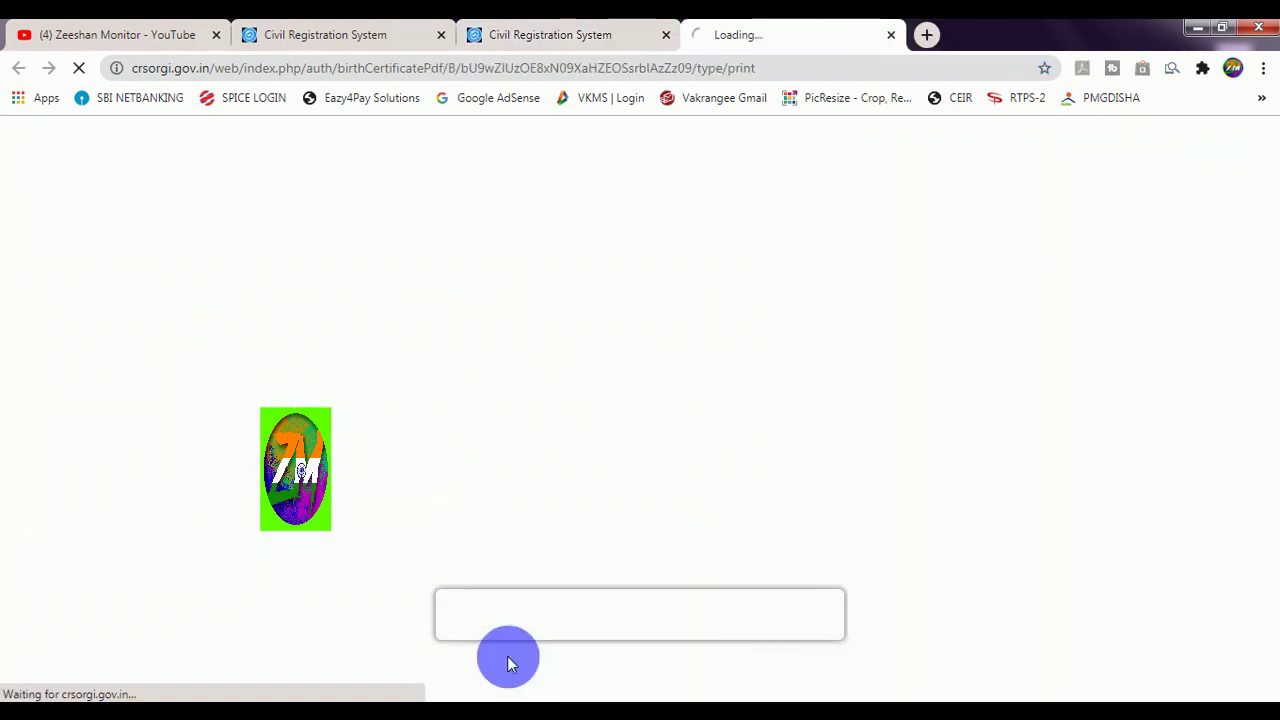
{"action": "scroll", "coordinate": [1250, 490], "scroll_direction": "down", "scroll_amount": 2}
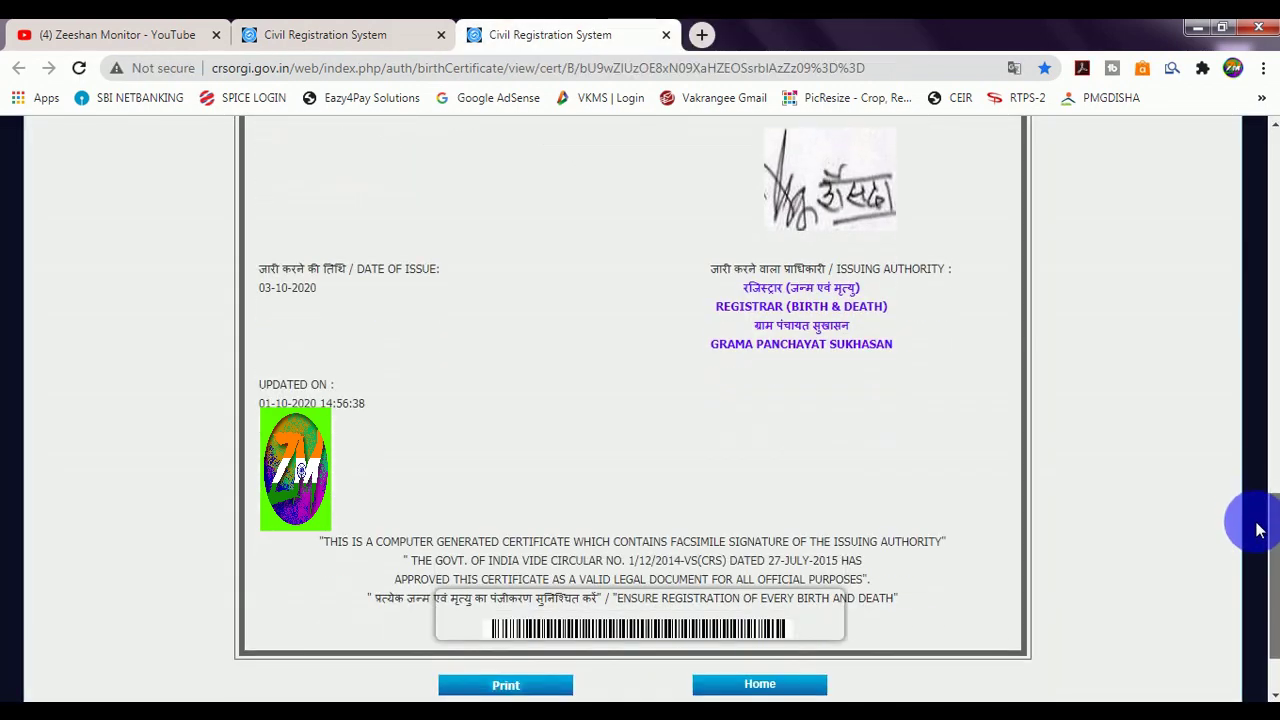
{"action": "key", "text": "ctrl+1"}
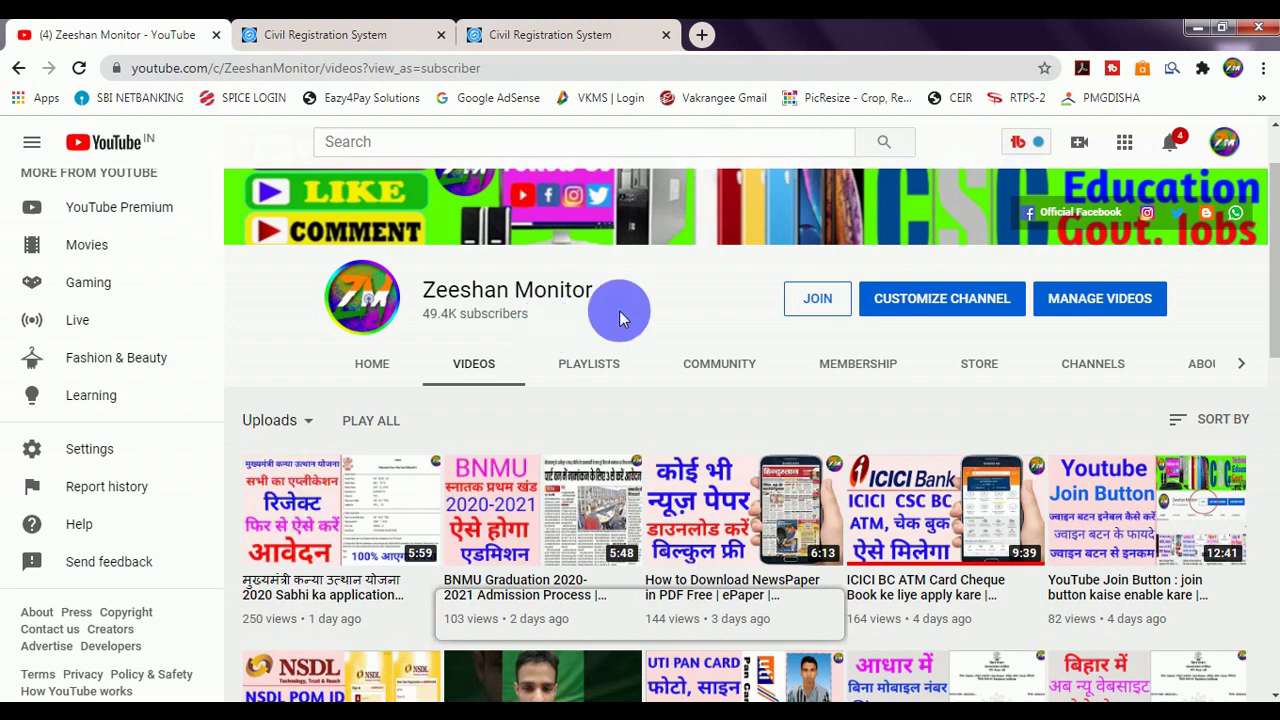